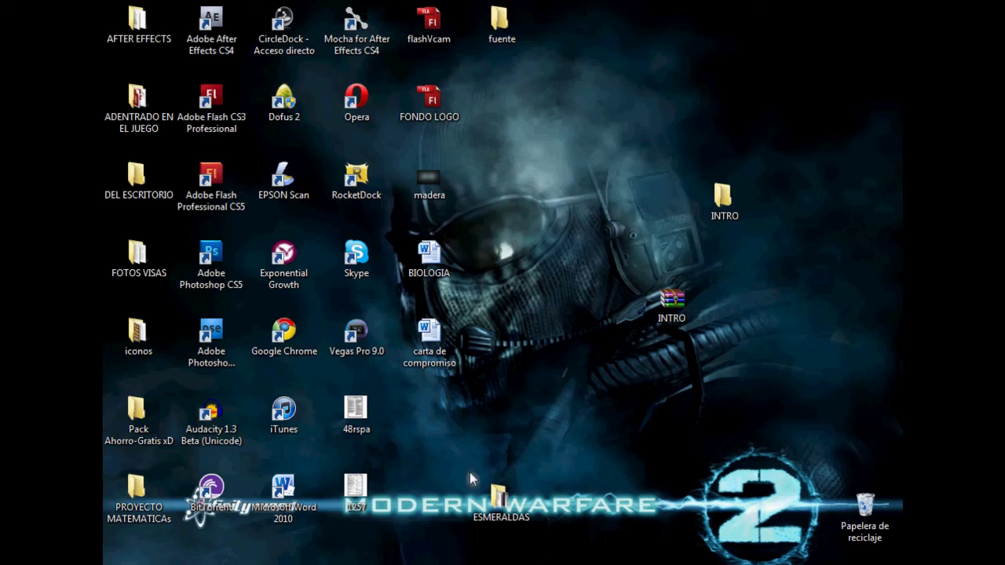
- Play the NUEVA INTRO "MOBBMASTER" video on the mobbmaster YouTube channel
{"action": "key", "text": "alt+Tab"}
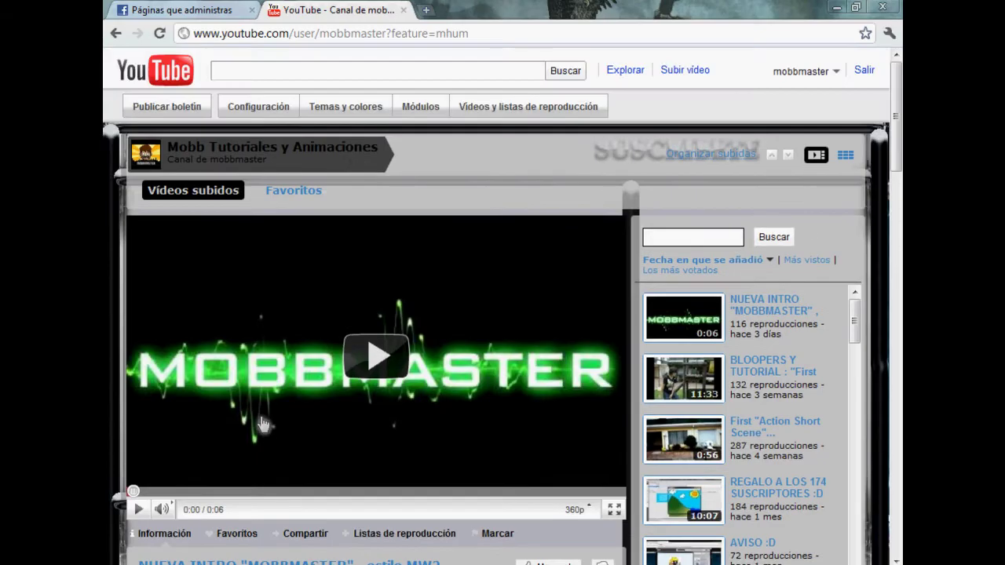
{"action": "scroll", "coordinate": [313, 479], "scroll_direction": "down", "scroll_amount": 1}
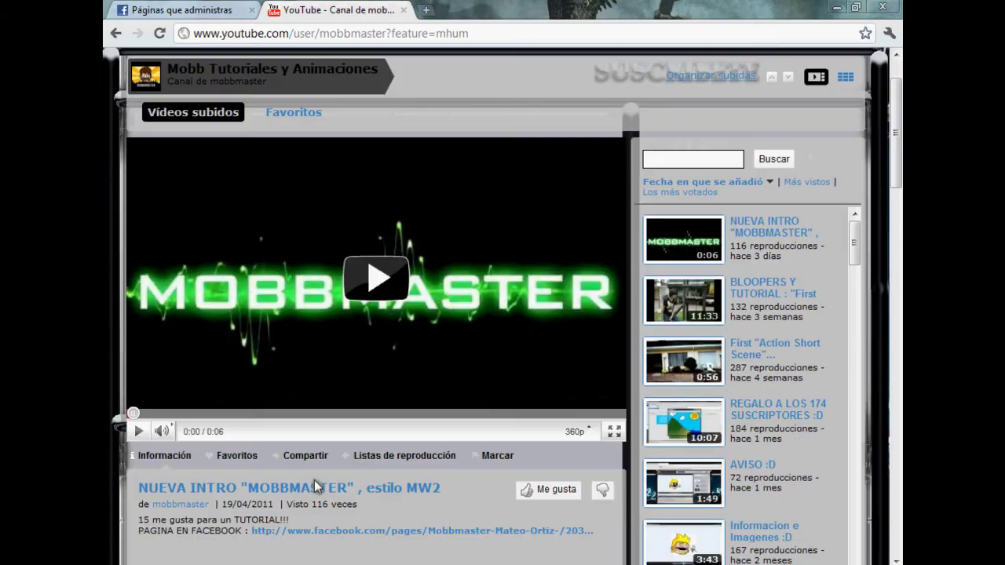
{"action": "left_click", "coordinate": [139, 432]}
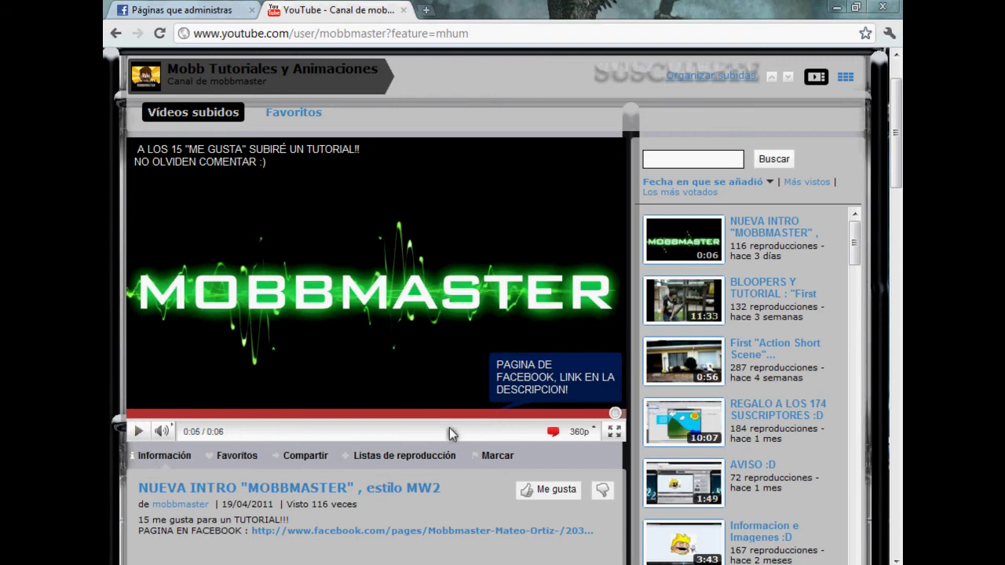
- Browse the channel page, then switch to Facebook's list of managed pages
{"action": "scroll", "coordinate": [488, 499], "scroll_direction": "down", "scroll_amount": 2}
{"action": "scroll", "coordinate": [488, 498], "scroll_direction": "down", "scroll_amount": 2}
{"action": "scroll", "coordinate": [487, 499], "scroll_direction": "down", "scroll_amount": 2}
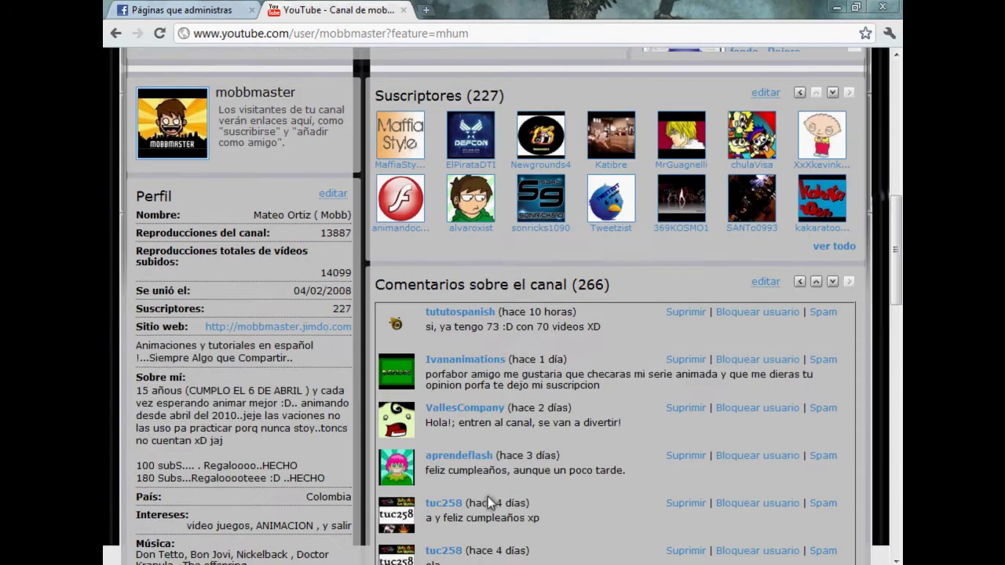
{"action": "scroll", "coordinate": [488, 496], "scroll_direction": "down", "scroll_amount": 2}
{"action": "scroll", "coordinate": [487, 496], "scroll_direction": "up", "scroll_amount": 5}
{"action": "scroll", "coordinate": [488, 495], "scroll_direction": "up", "scroll_amount": 3}
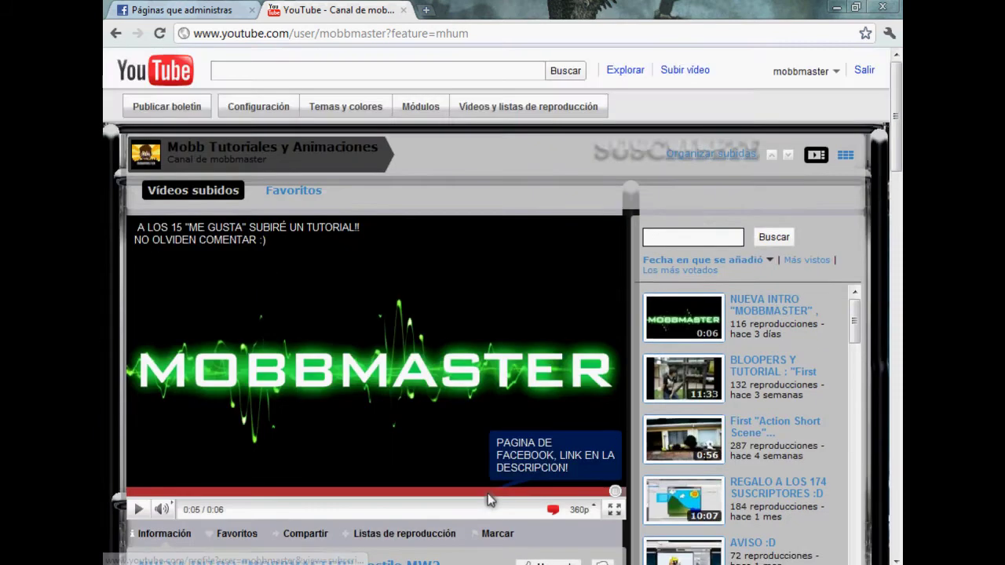
{"action": "scroll", "coordinate": [487, 493], "scroll_direction": "down", "scroll_amount": 2}
{"action": "scroll", "coordinate": [487, 493], "scroll_direction": "down", "scroll_amount": 3}
{"action": "scroll", "coordinate": [488, 492], "scroll_direction": "down", "scroll_amount": 4}
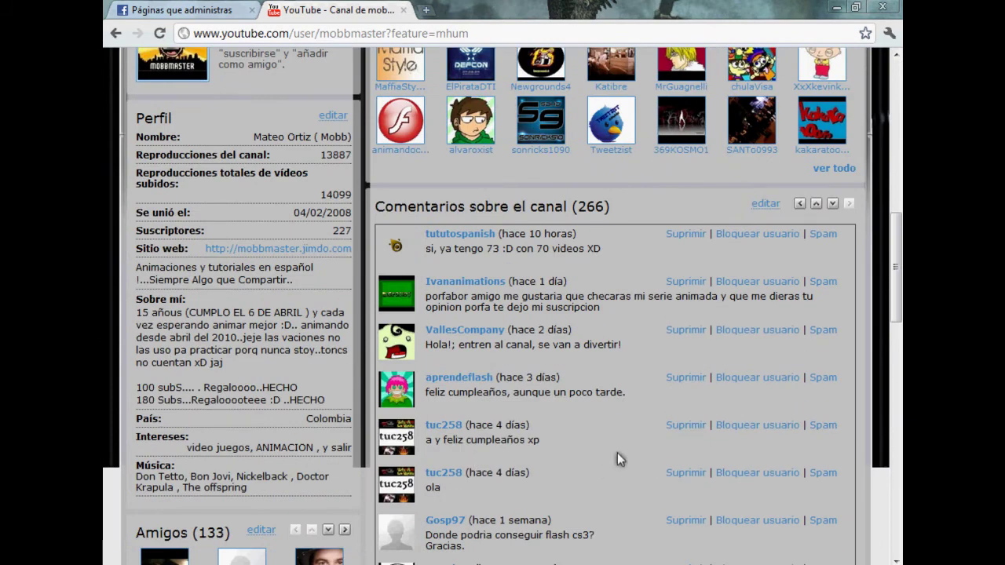
{"action": "scroll", "coordinate": [616, 452], "scroll_direction": "down", "scroll_amount": 5}
{"action": "scroll", "coordinate": [616, 452], "scroll_direction": "down", "scroll_amount": 3}
{"action": "scroll", "coordinate": [514, 394], "scroll_direction": "up", "scroll_amount": 2}
{"action": "scroll", "coordinate": [539, 312], "scroll_direction": "up", "scroll_amount": 3}
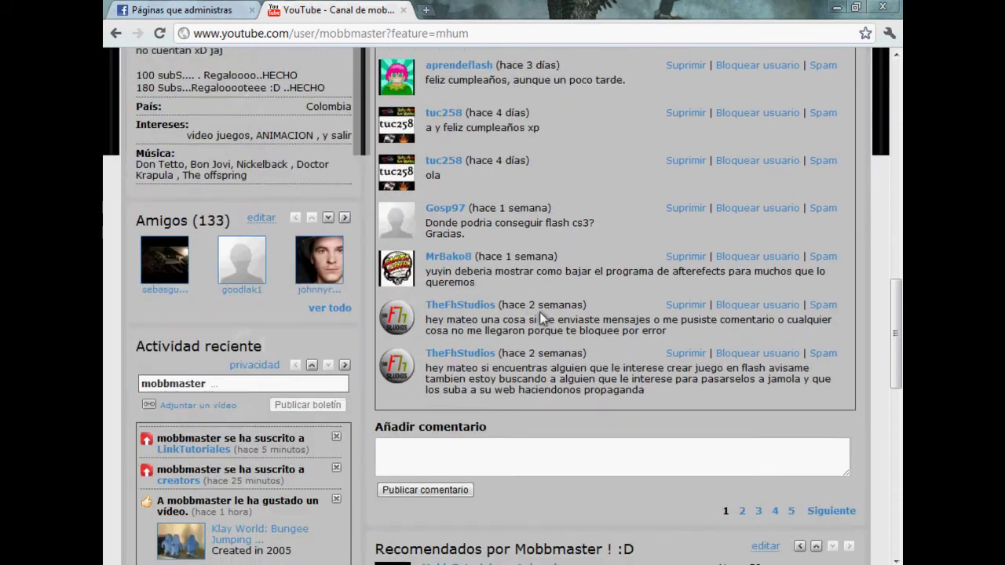
{"action": "scroll", "coordinate": [538, 315], "scroll_direction": "down", "scroll_amount": 5}
{"action": "scroll", "coordinate": [539, 315], "scroll_direction": "down", "scroll_amount": 3}
{"action": "scroll", "coordinate": [535, 315], "scroll_direction": "up", "scroll_amount": 4}
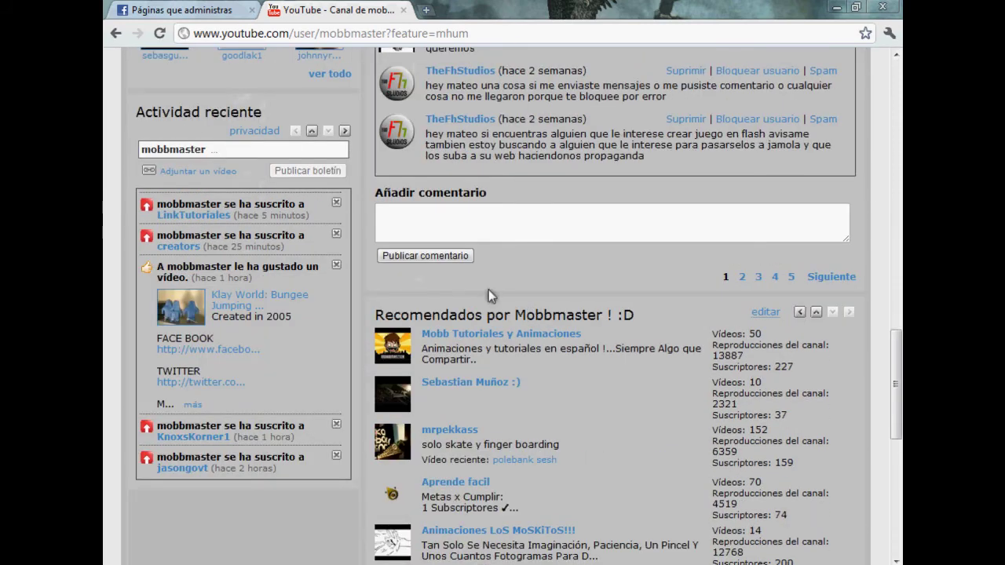
{"action": "left_click", "coordinate": [223, 8]}
{"action": "scroll", "coordinate": [352, 403], "scroll_direction": "down", "scroll_amount": 4}
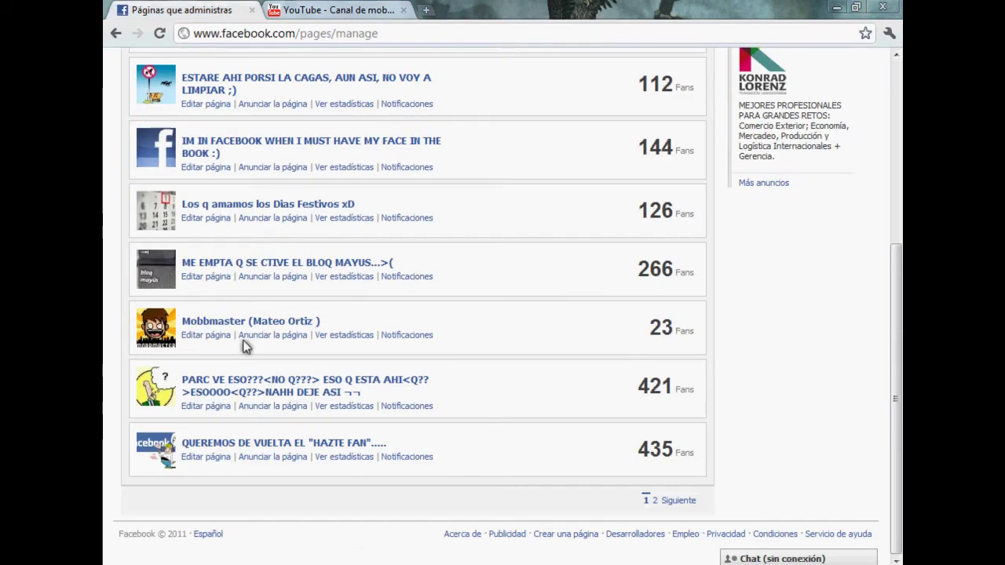
- Open the Mobbmaster fan page on Facebook
{"action": "left_click", "coordinate": [270, 321]}
{"action": "left_click", "coordinate": [323, 9]}
{"action": "left_click", "coordinate": [168, 10]}
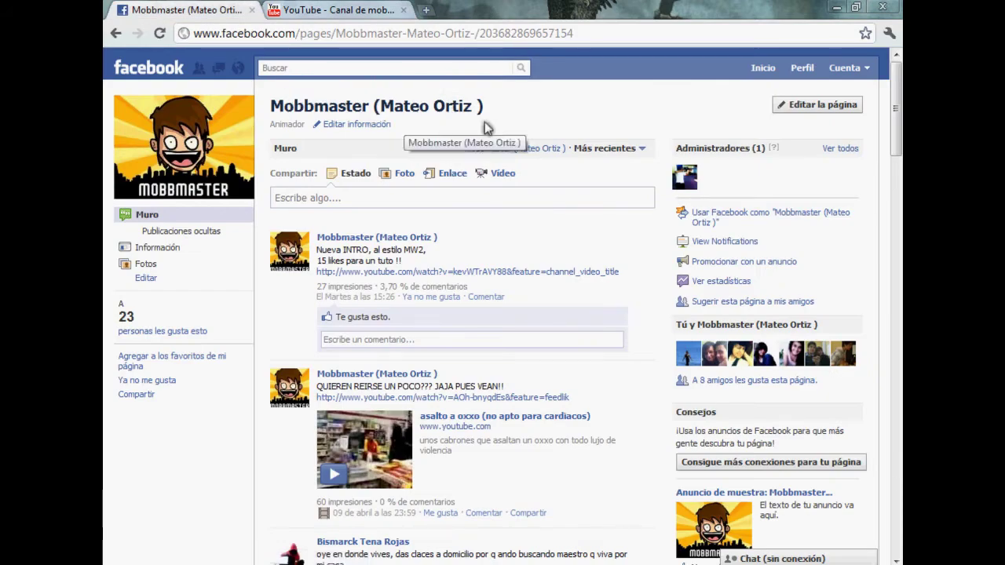
{"action": "left_click_drag", "start_coordinate": [487, 108], "coordinate": [590, 128]}
{"action": "left_click", "coordinate": [591, 128]}
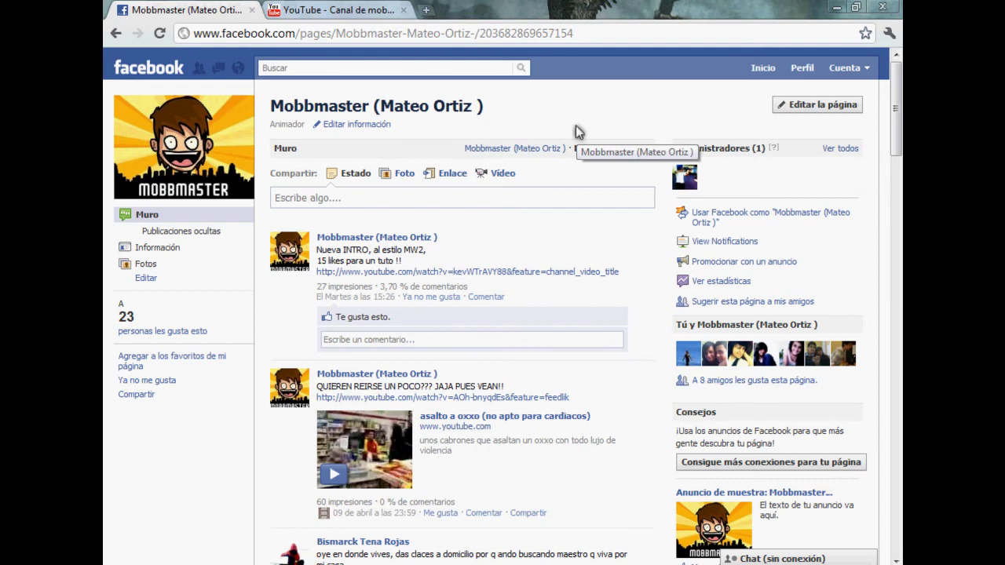
- Scroll down through the Mobbmaster wall posts and back up
{"action": "scroll", "coordinate": [501, 343], "scroll_direction": "down", "scroll_amount": 4}
{"action": "scroll", "coordinate": [501, 343], "scroll_direction": "down", "scroll_amount": 4}
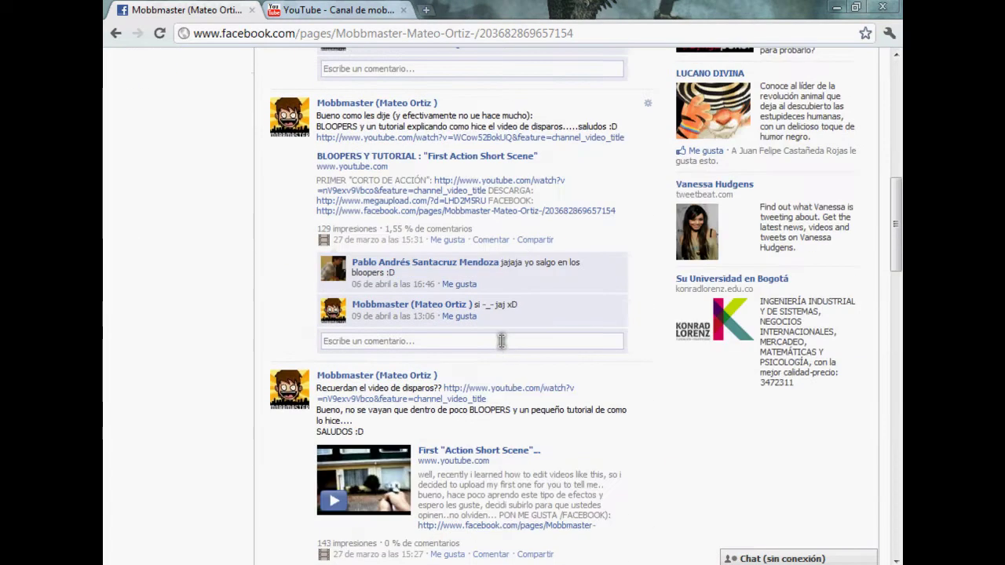
{"action": "scroll", "coordinate": [506, 342], "scroll_direction": "down", "scroll_amount": 4}
{"action": "scroll", "coordinate": [506, 342], "scroll_direction": "down", "scroll_amount": 4}
{"action": "scroll", "coordinate": [506, 342], "scroll_direction": "down", "scroll_amount": 2}
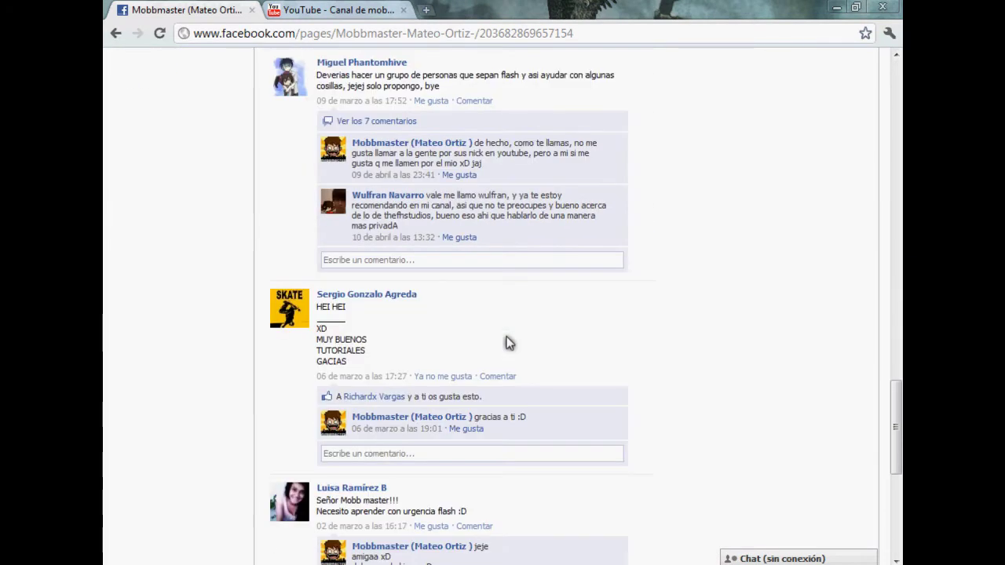
{"action": "scroll", "coordinate": [507, 343], "scroll_direction": "up", "scroll_amount": 2}
{"action": "scroll", "coordinate": [506, 343], "scroll_direction": "up", "scroll_amount": 5}
{"action": "scroll", "coordinate": [506, 342], "scroll_direction": "up", "scroll_amount": 5}
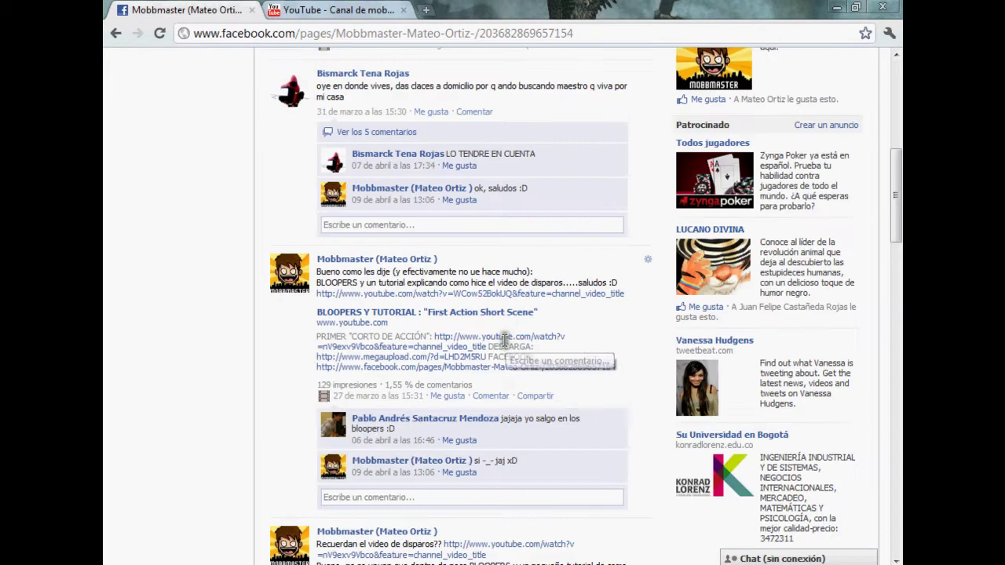
{"action": "scroll", "coordinate": [506, 342], "scroll_direction": "up", "scroll_amount": 5}
{"action": "scroll", "coordinate": [506, 347], "scroll_direction": "up", "scroll_amount": 1}
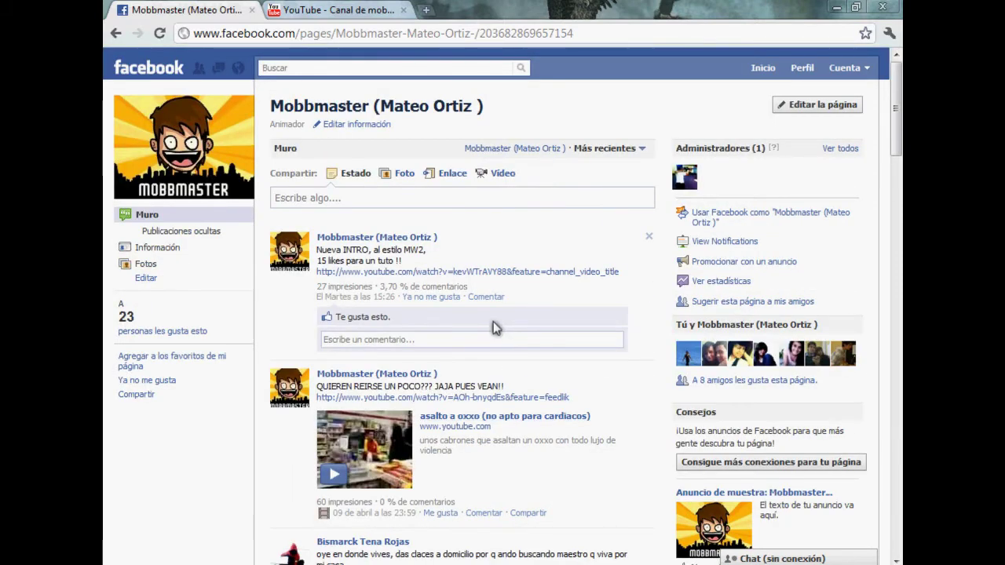
- Clear the stray text selection and return to the mobbmaster YouTube channel
{"action": "left_click_drag", "start_coordinate": [485, 98], "coordinate": [537, 112]}
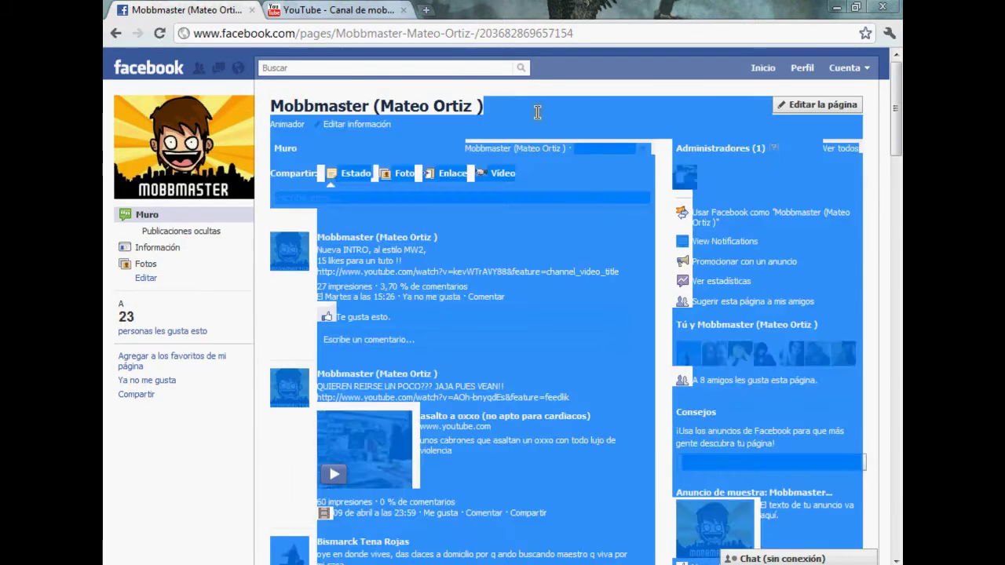
{"action": "left_click", "coordinate": [544, 88]}
{"action": "left_click", "coordinate": [325, 9]}
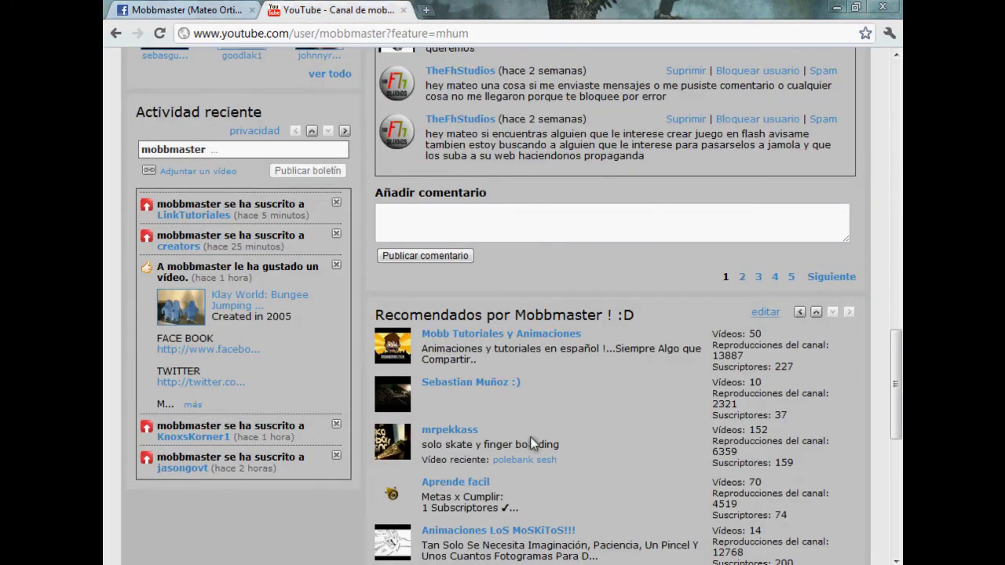
{"action": "scroll", "coordinate": [529, 438], "scroll_direction": "down", "scroll_amount": 2}
{"action": "scroll", "coordinate": [471, 377], "scroll_direction": "down", "scroll_amount": 2}
{"action": "scroll", "coordinate": [373, 271], "scroll_direction": "up", "scroll_amount": 3}
{"action": "scroll", "coordinate": [409, 314], "scroll_direction": "up", "scroll_amount": 1}
{"action": "scroll", "coordinate": [409, 314], "scroll_direction": "down", "scroll_amount": 1}
{"action": "scroll", "coordinate": [437, 319], "scroll_direction": "down", "scroll_amount": 5}
{"action": "scroll", "coordinate": [441, 320], "scroll_direction": "down", "scroll_amount": 1}
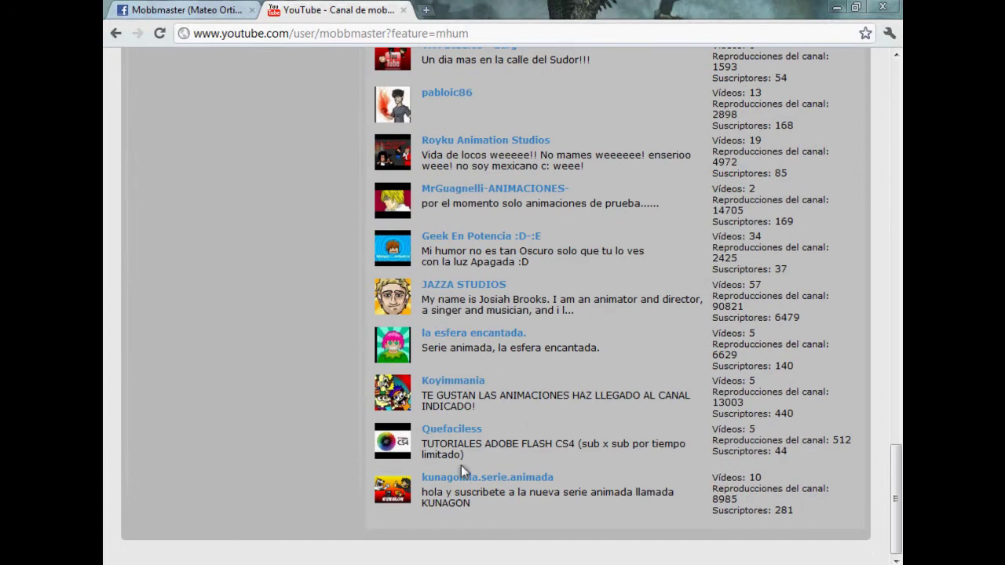
{"action": "scroll", "coordinate": [421, 274], "scroll_direction": "up", "scroll_amount": 4}
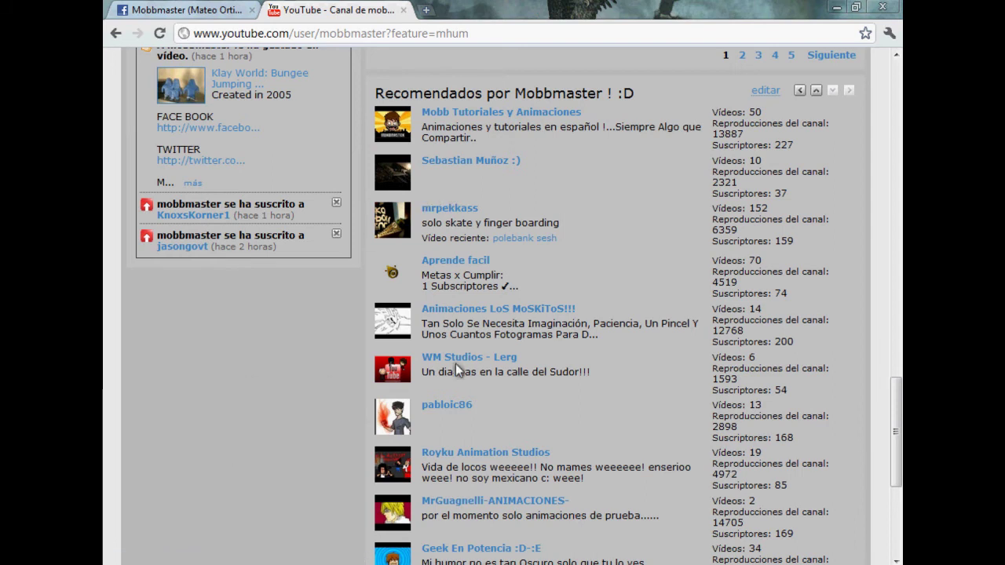
{"action": "scroll", "coordinate": [454, 355], "scroll_direction": "down", "scroll_amount": 1}
{"action": "scroll", "coordinate": [460, 345], "scroll_direction": "up", "scroll_amount": 2}
{"action": "scroll", "coordinate": [471, 377], "scroll_direction": "down", "scroll_amount": 1}
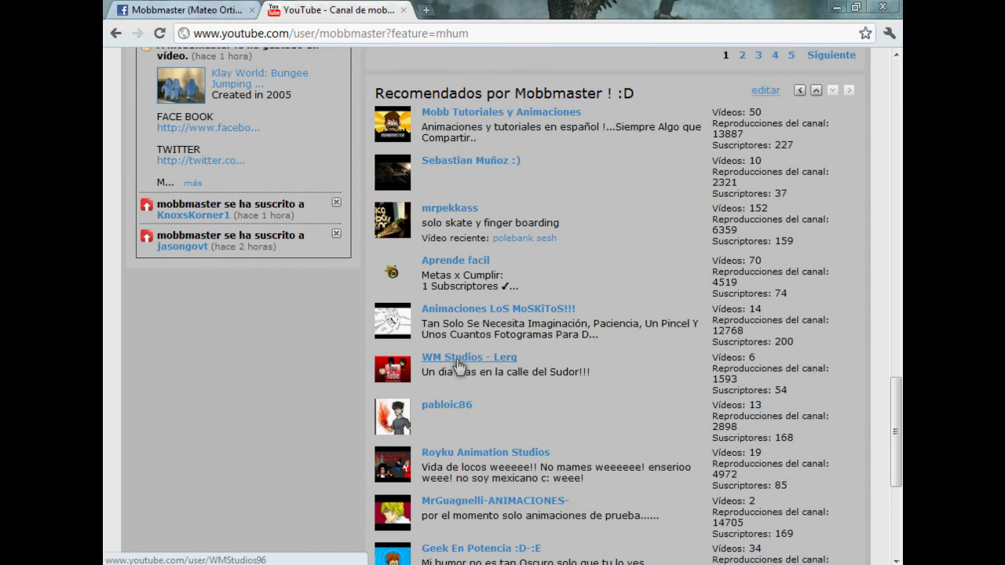
{"action": "right_click", "coordinate": [452, 358]}
{"action": "left_click", "coordinate": [486, 368]}
{"action": "left_click", "coordinate": [509, 8]}
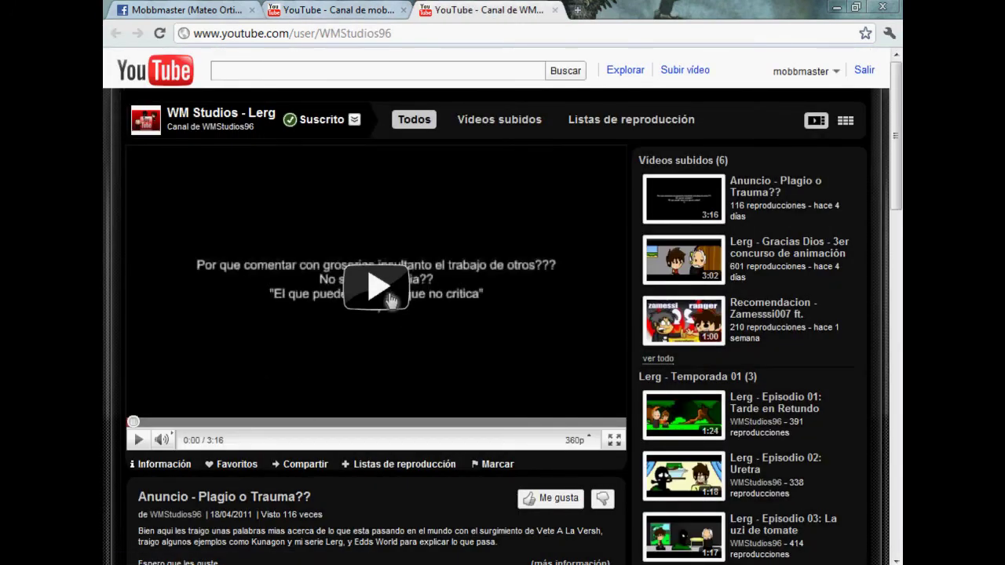
{"action": "left_click", "coordinate": [374, 291]}
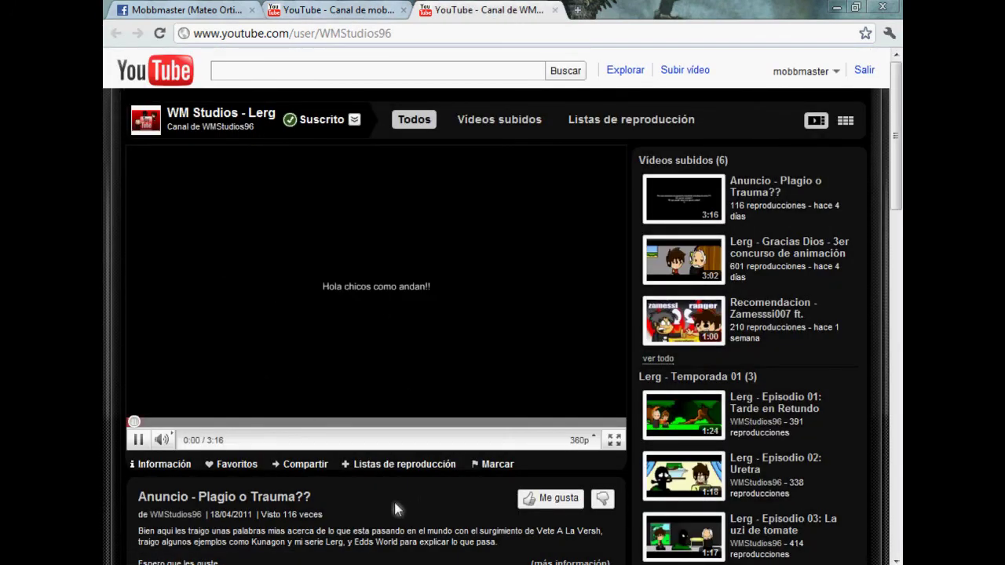
{"action": "left_click", "coordinate": [779, 250]}
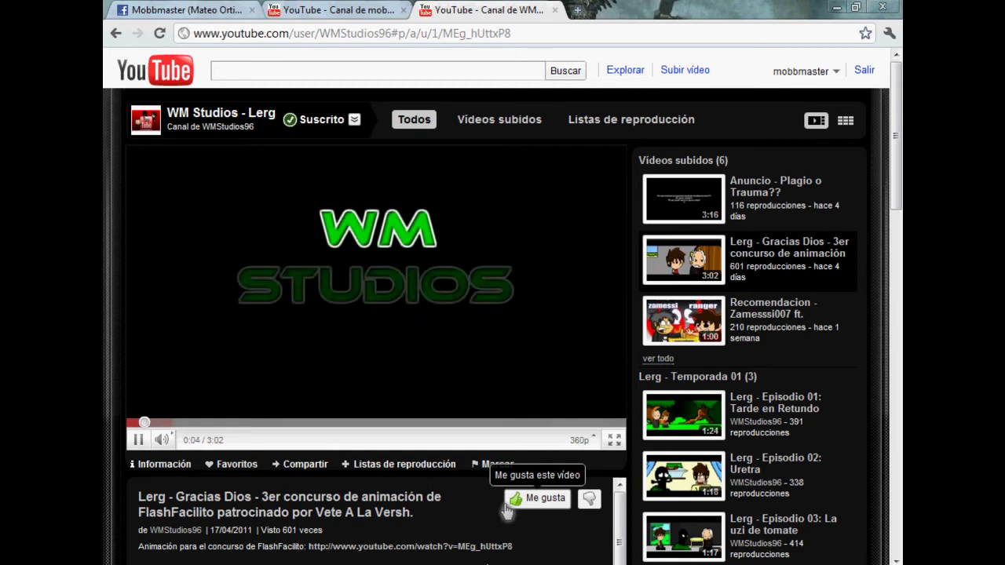
{"action": "mouse_move", "coordinate": [179, 441]}
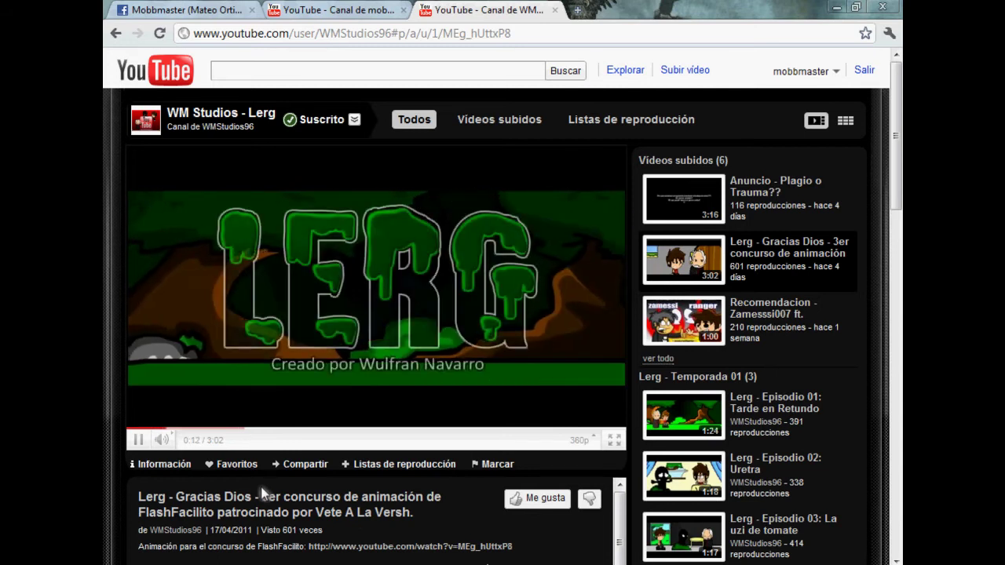
{"action": "left_click", "coordinate": [555, 11]}
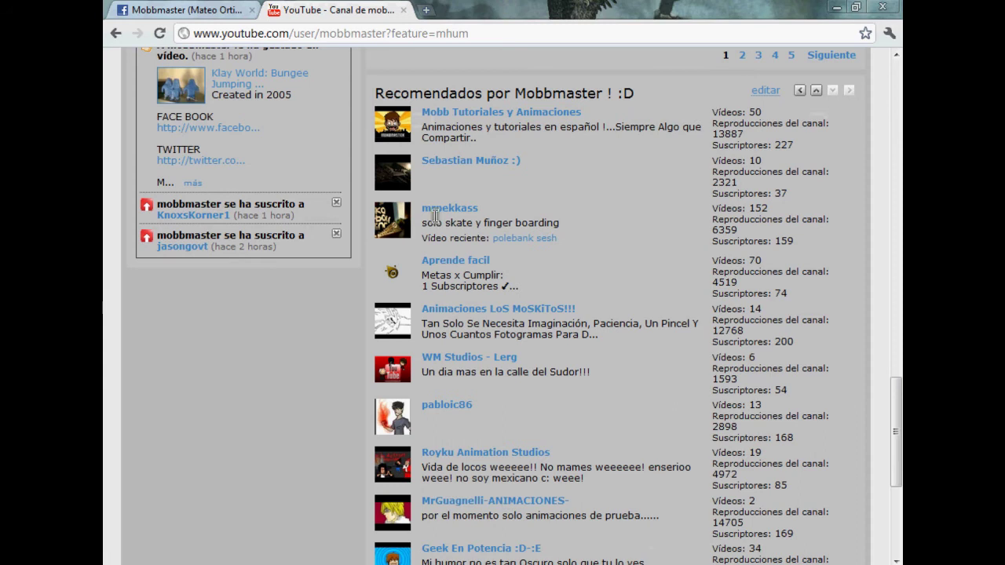
- Open the Aprende facil channel and scroll to its tutorial-ideas question board
{"action": "left_click", "coordinate": [449, 269]}
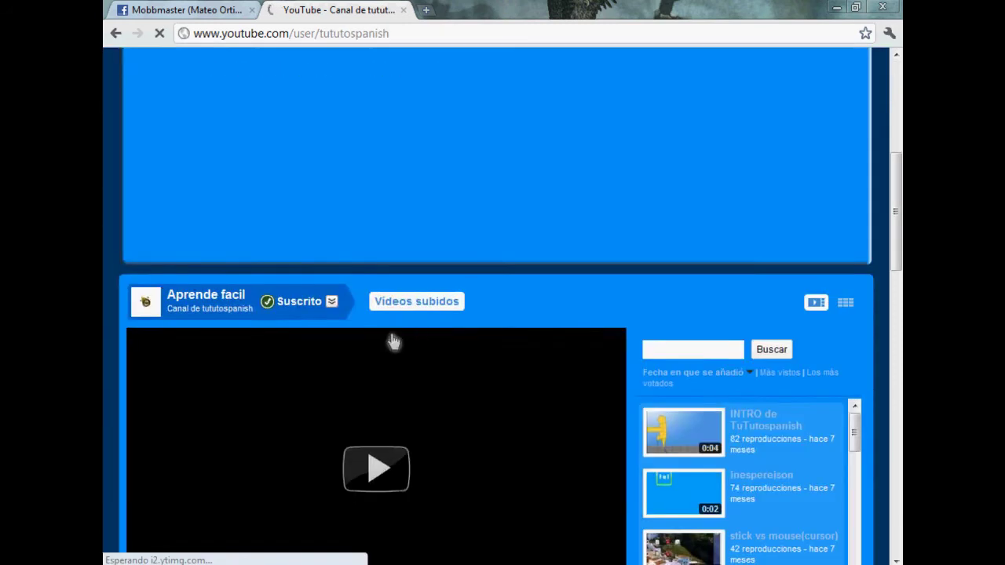
{"action": "scroll", "coordinate": [394, 341], "scroll_direction": "down", "scroll_amount": 3}
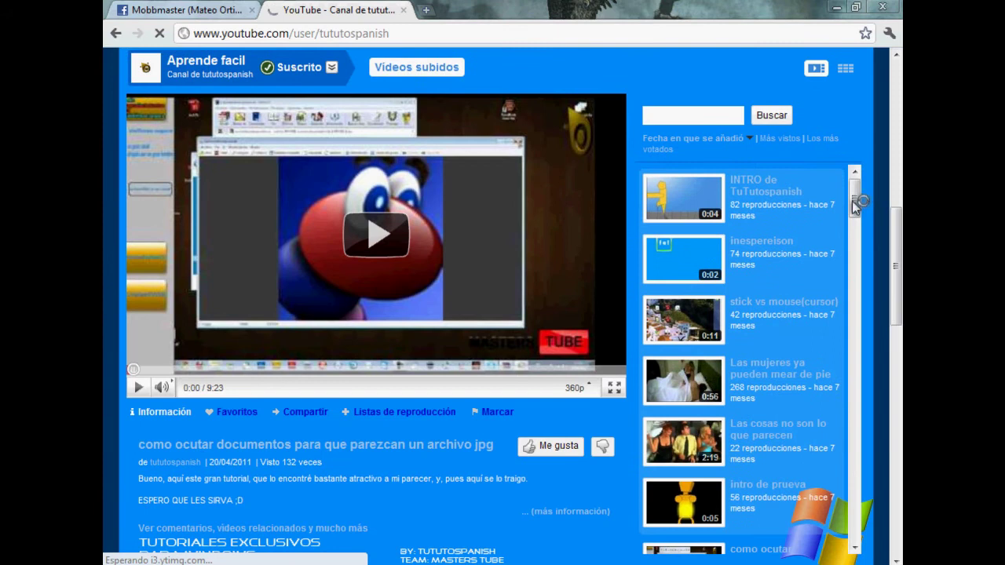
{"action": "left_click_drag", "start_coordinate": [854, 205], "coordinate": [855, 287]}
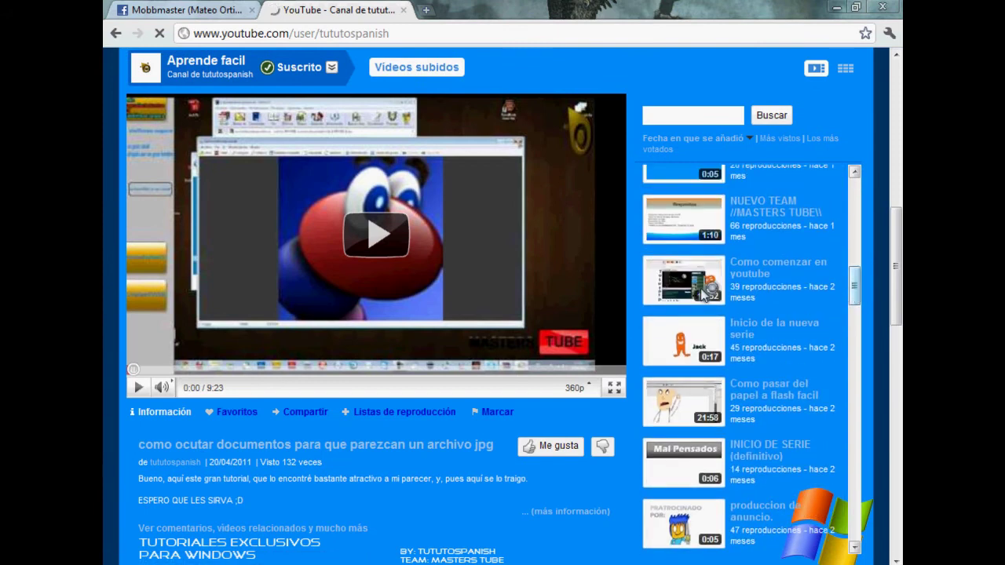
- Minimize the browser, then come back to the YouTube home page
{"action": "left_click", "coordinate": [836, 7]}
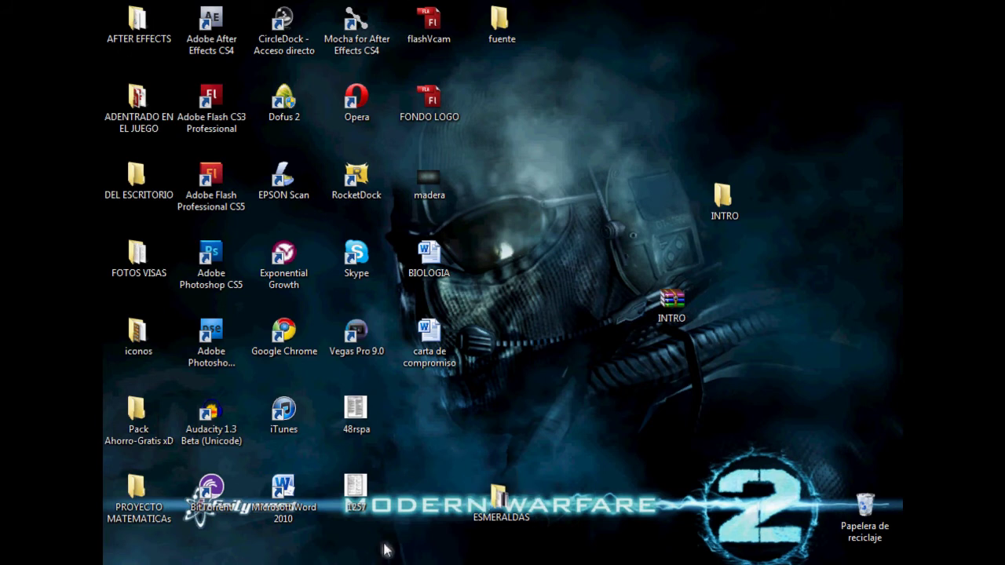
{"action": "mouse_move", "coordinate": [106, 502]}
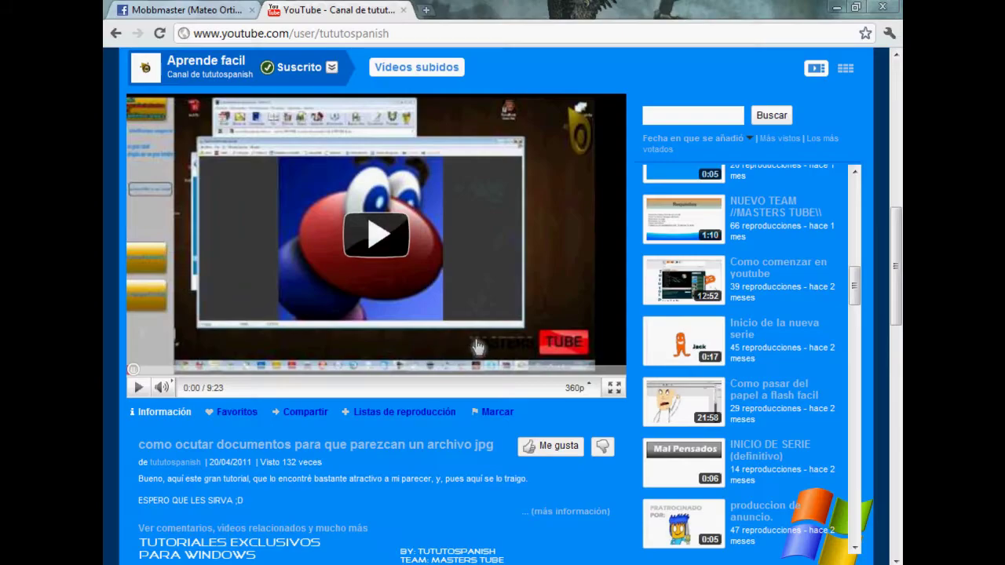
{"action": "scroll", "coordinate": [478, 341], "scroll_direction": "down", "scroll_amount": 3}
{"action": "scroll", "coordinate": [478, 341], "scroll_direction": "down", "scroll_amount": 2}
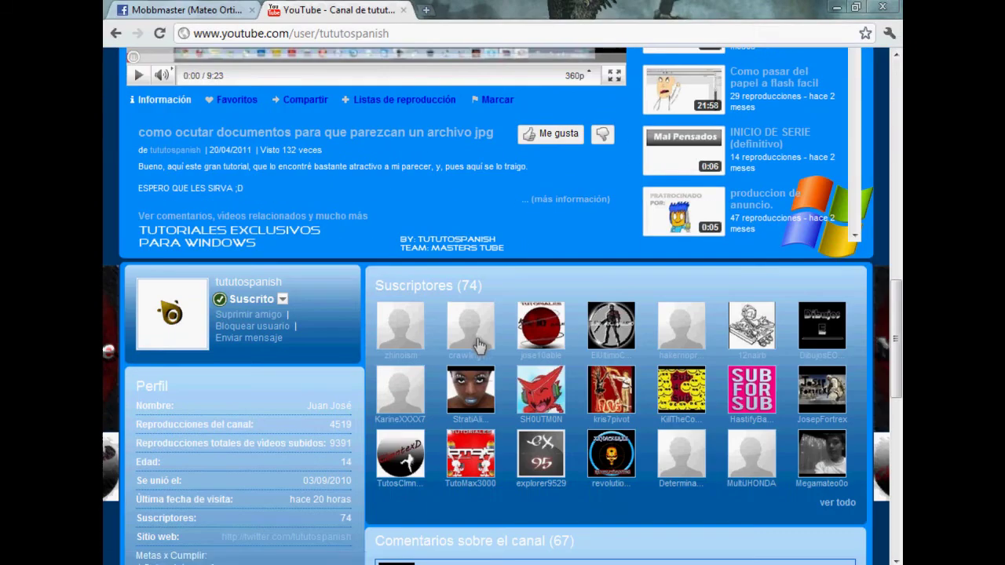
{"action": "scroll", "coordinate": [478, 341], "scroll_direction": "down", "scroll_amount": 1}
{"action": "scroll", "coordinate": [478, 342], "scroll_direction": "up", "scroll_amount": 4}
{"action": "scroll", "coordinate": [478, 341], "scroll_direction": "up", "scroll_amount": 2}
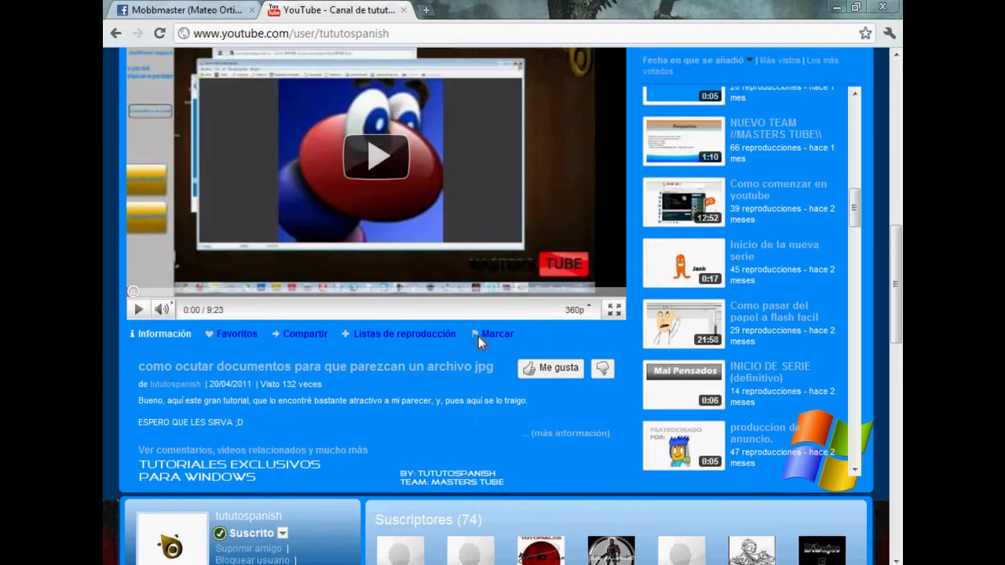
{"action": "scroll", "coordinate": [478, 339], "scroll_direction": "up", "scroll_amount": 5}
{"action": "scroll", "coordinate": [476, 337], "scroll_direction": "up", "scroll_amount": 1}
{"action": "scroll", "coordinate": [852, 174], "scroll_direction": "up", "scroll_amount": 2}
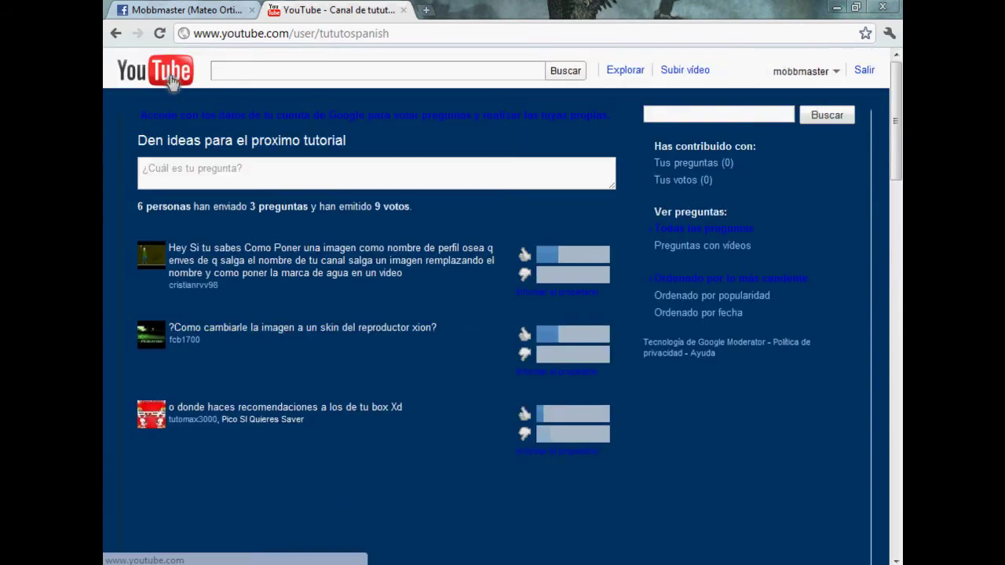
{"action": "left_click", "coordinate": [180, 10]}
- Check the INTRO folder's Bank Gothic font, matrix and MW2 Intro end sounds, and picture-4 image
{"action": "left_click", "coordinate": [837, 8]}
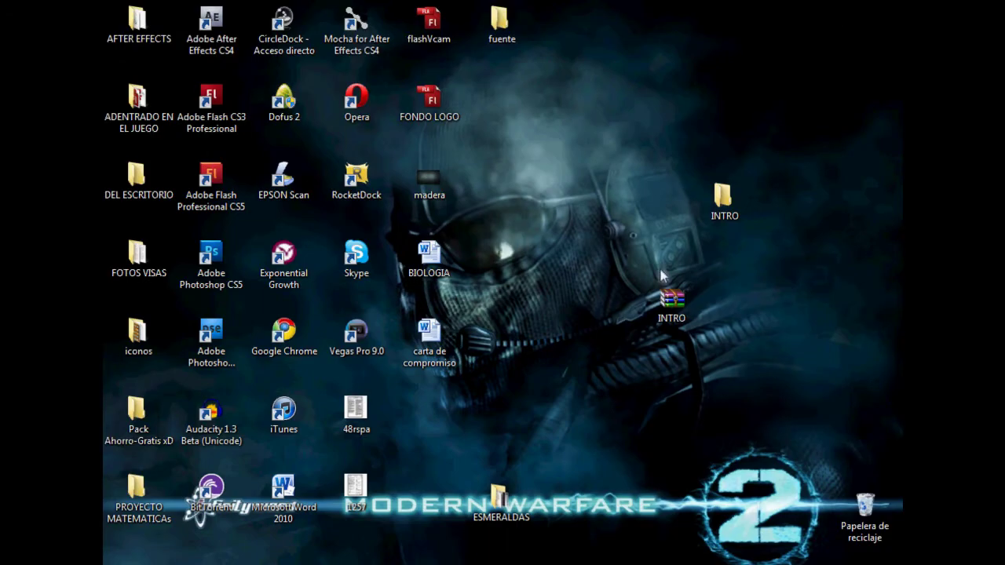
{"action": "double_click", "coordinate": [722, 198]}
{"action": "left_click", "coordinate": [424, 160]}
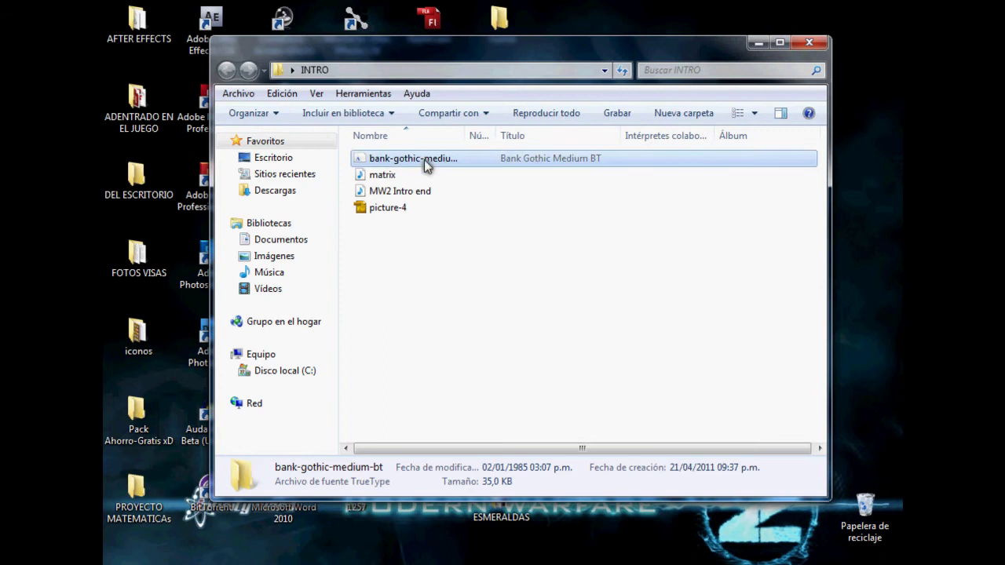
{"action": "left_click", "coordinate": [411, 191]}
{"action": "left_click", "coordinate": [411, 176]}
{"action": "left_click", "coordinate": [408, 209]}
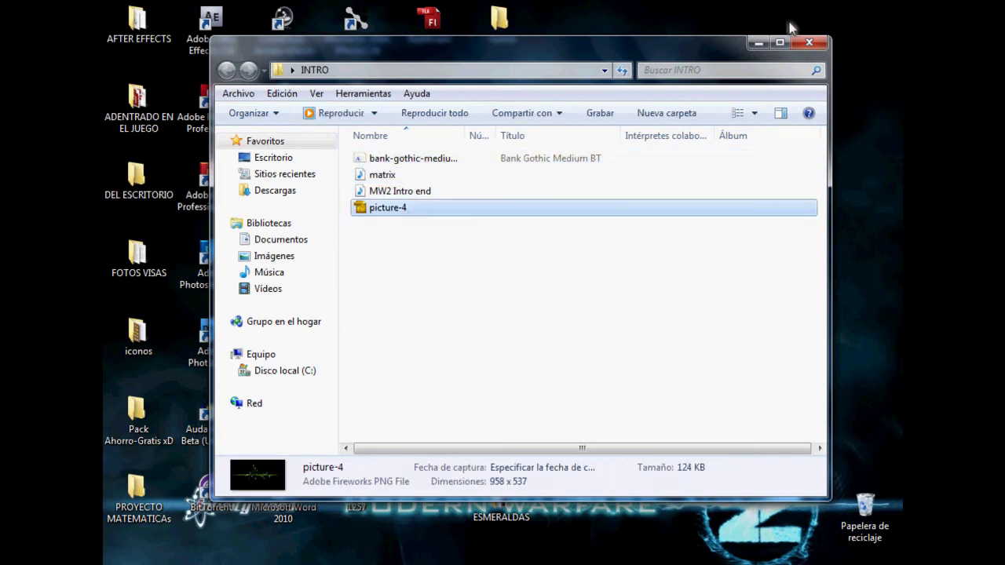
{"action": "left_click", "coordinate": [808, 42]}
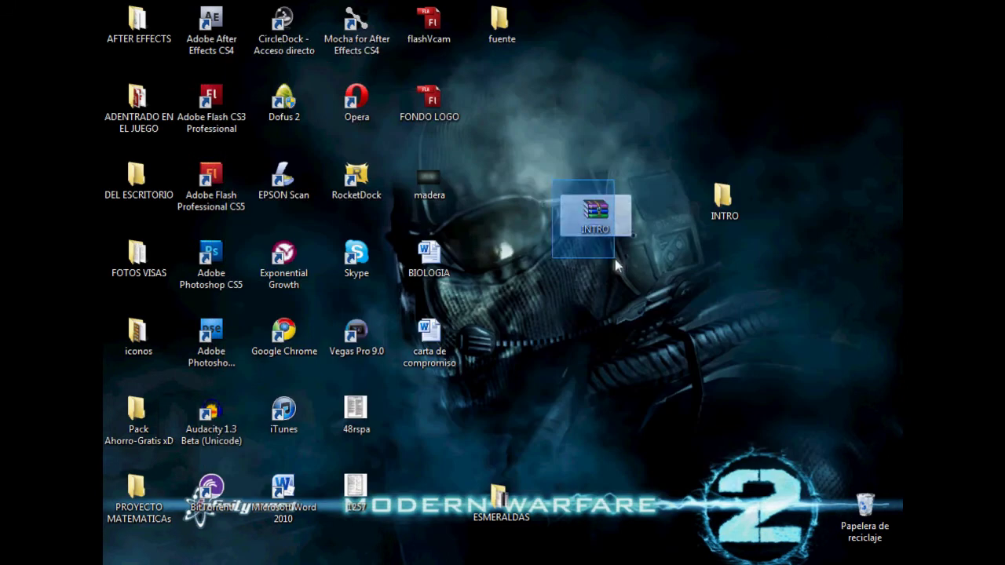
- Move the INTRO.rar archive higher on the desktop without extracting it
{"action": "mouse_move", "coordinate": [551, 180]}
{"action": "left_mouse_down"}
{"action": "mouse_move", "coordinate": [615, 259]}
{"action": "mouse_move", "coordinate": [608, 222]}
{"action": "left_mouse_up"}
{"action": "right_click", "coordinate": [622, 218]}
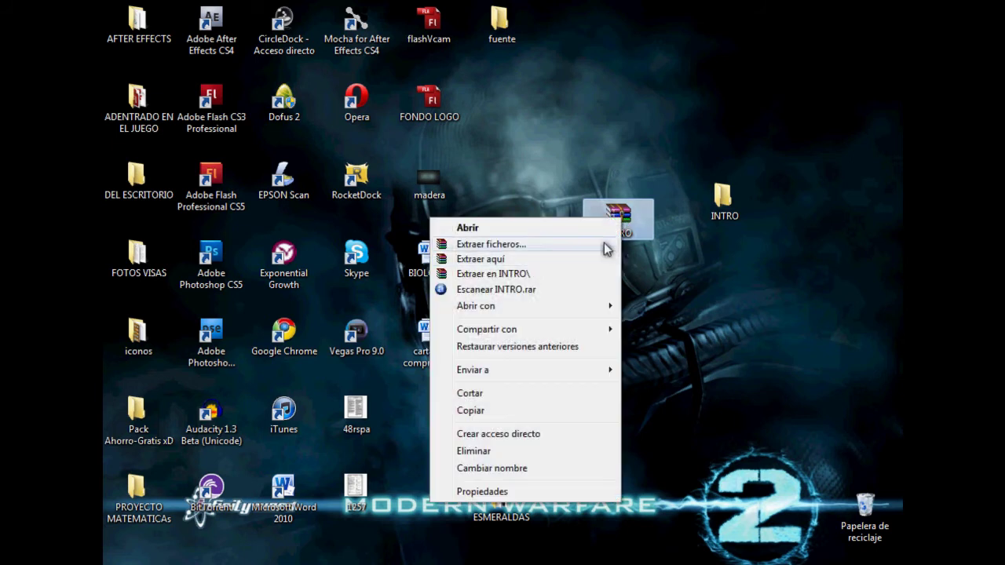
{"action": "left_click", "coordinate": [632, 218]}
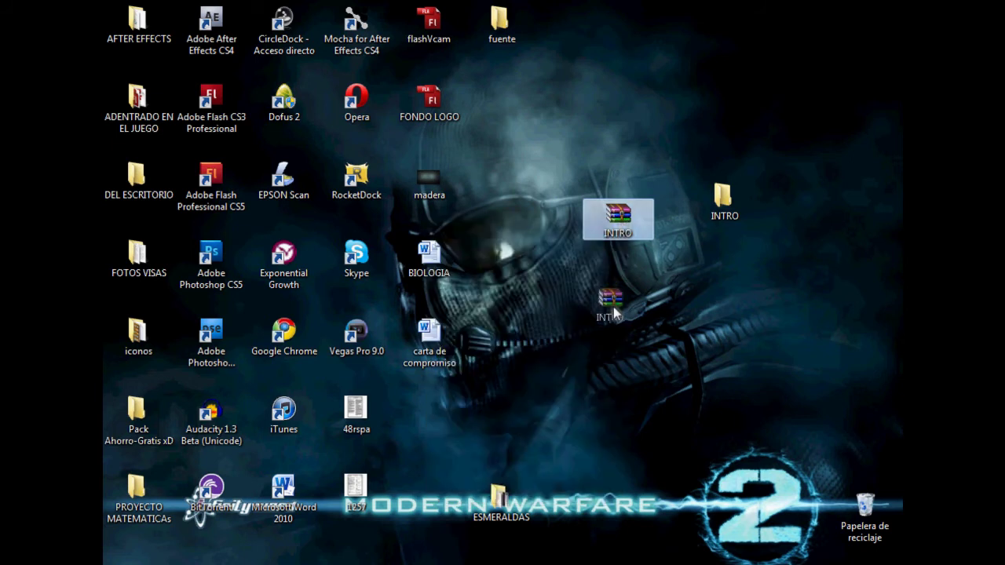
{"action": "left_click_drag", "start_coordinate": [632, 218], "coordinate": [626, 207]}
{"action": "left_click", "coordinate": [543, 142]}
{"action": "left_click_drag", "start_coordinate": [543, 142], "coordinate": [658, 336]}
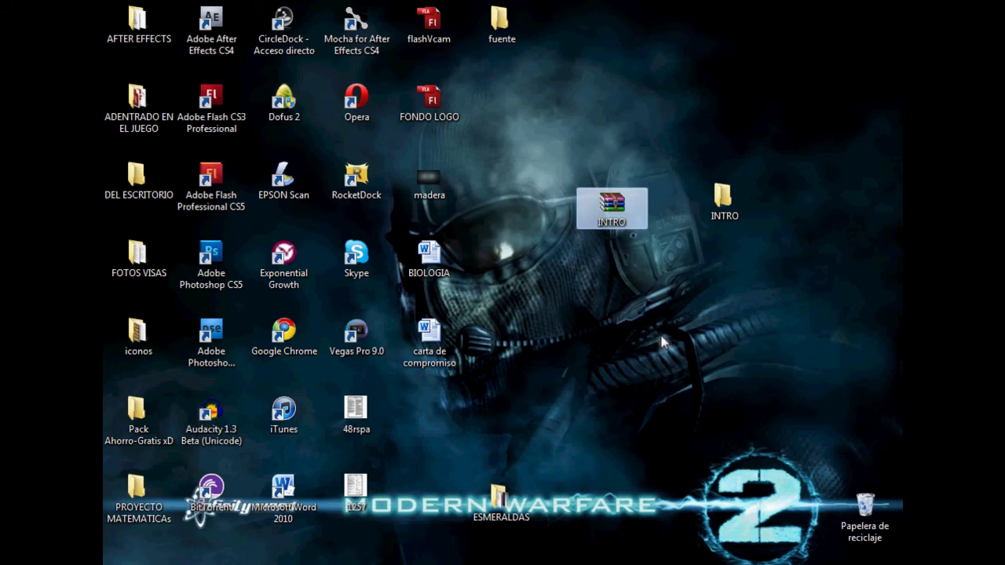
{"action": "left_click", "coordinate": [659, 338]}
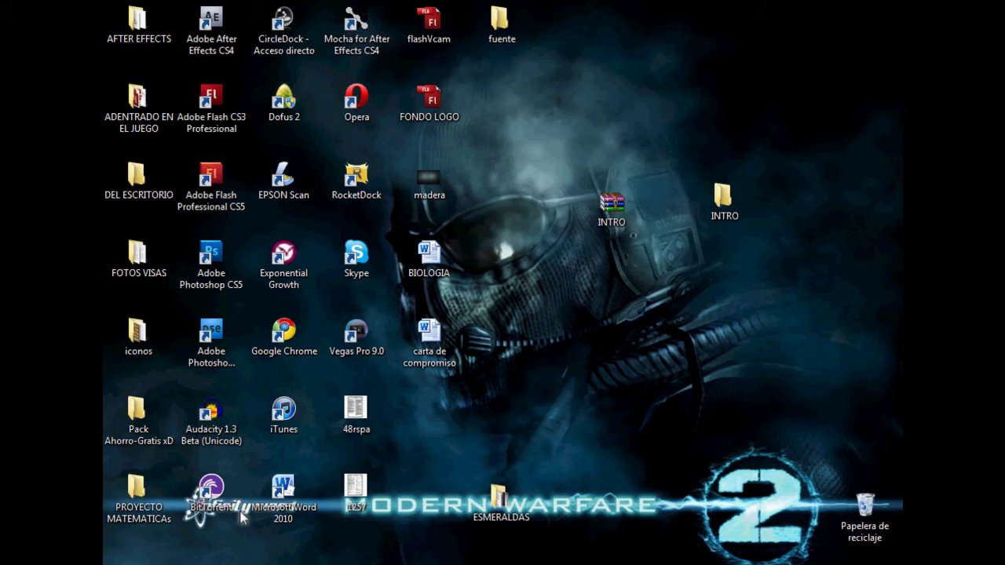
- Launch After Effects from RocketDock while showing the Facebook page
{"action": "mouse_move", "coordinate": [118, 220]}
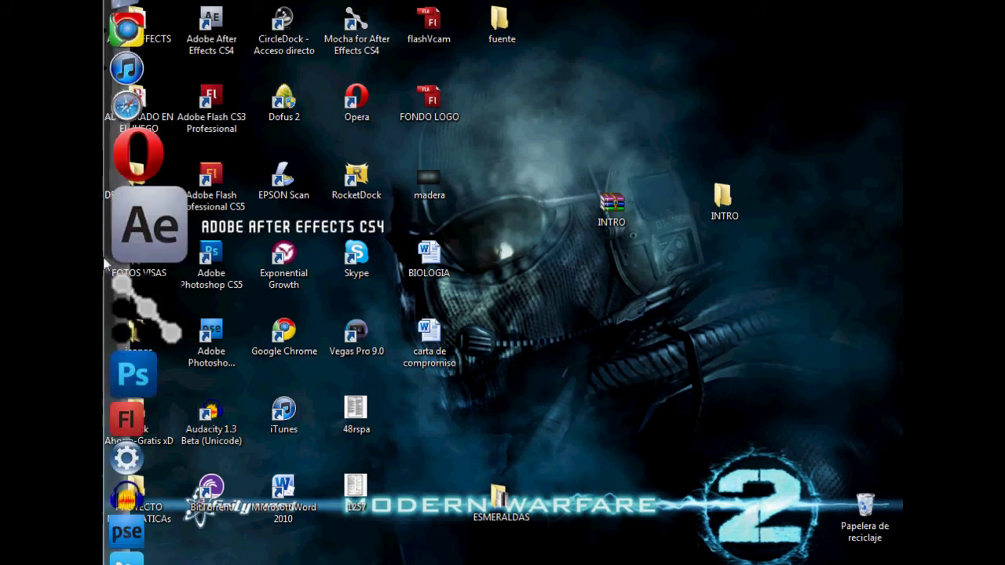
{"action": "left_click", "coordinate": [134, 249]}
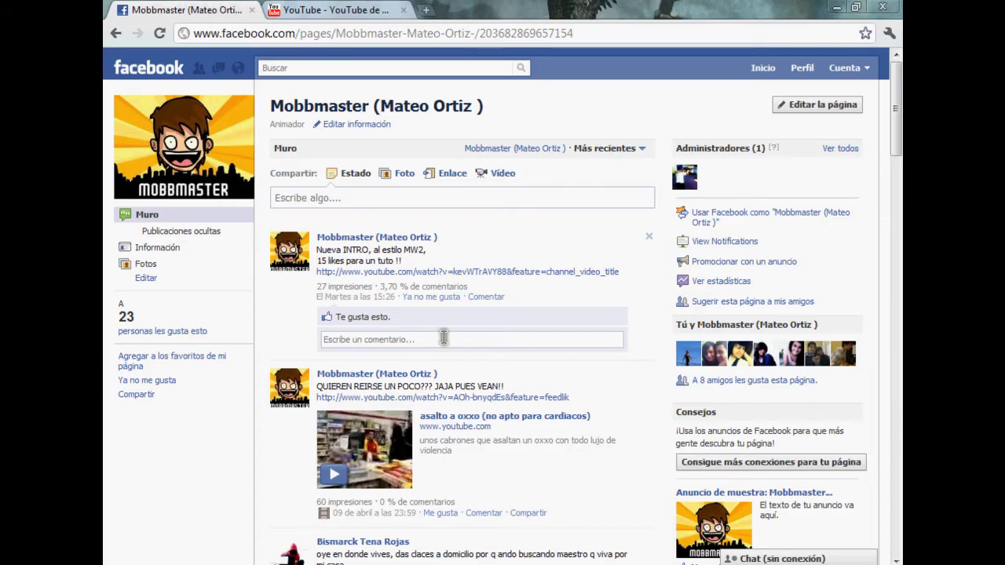
{"action": "scroll", "coordinate": [443, 337], "scroll_direction": "down", "scroll_amount": 3}
{"action": "scroll", "coordinate": [598, 235], "scroll_direction": "down", "scroll_amount": 6}
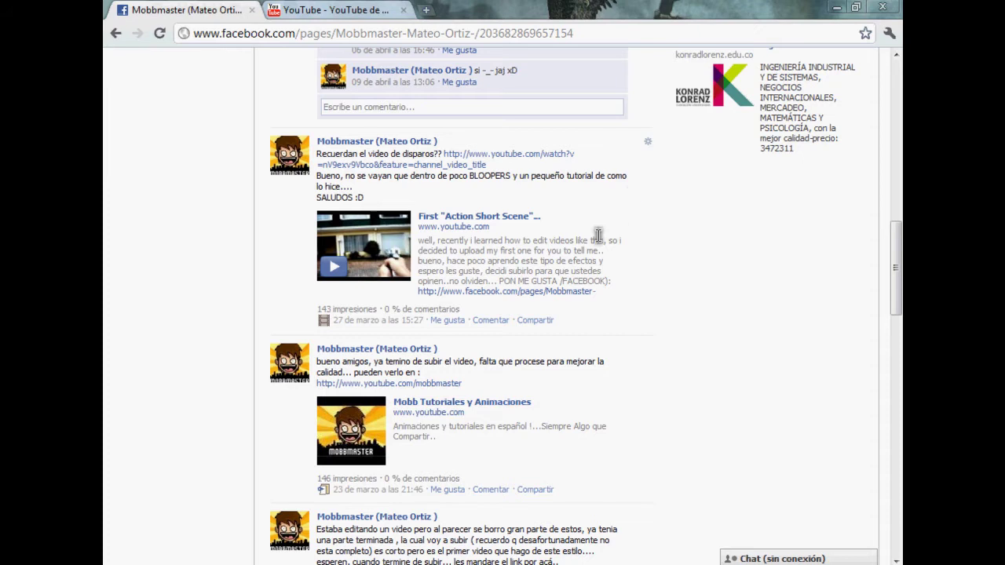
{"action": "scroll", "coordinate": [598, 236], "scroll_direction": "up", "scroll_amount": 10}
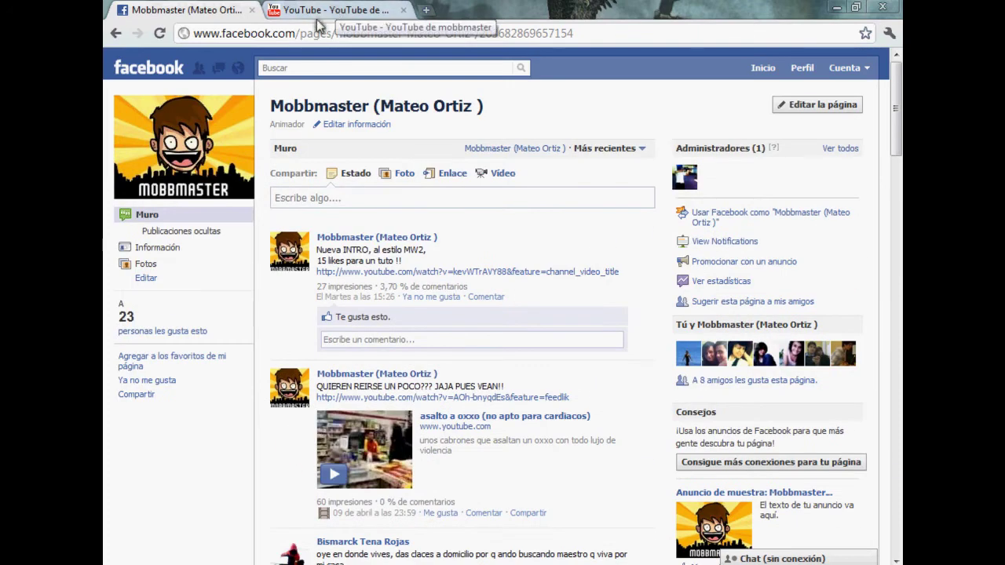
{"action": "left_click", "coordinate": [830, 8]}
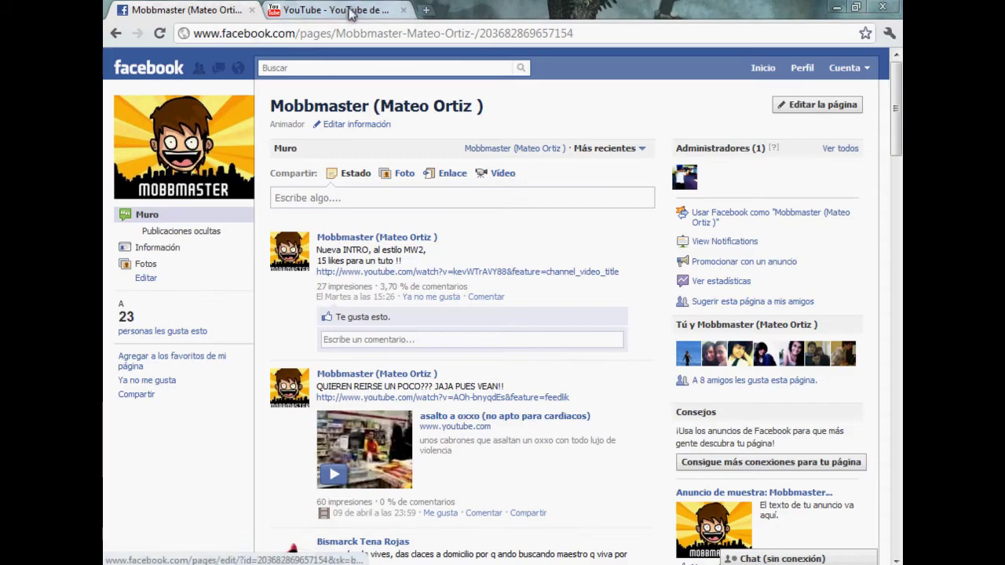
- Show the account's own YouTube channel, then minimize the browser
{"action": "left_click", "coordinate": [353, 11]}
{"action": "left_click", "coordinate": [796, 72]}
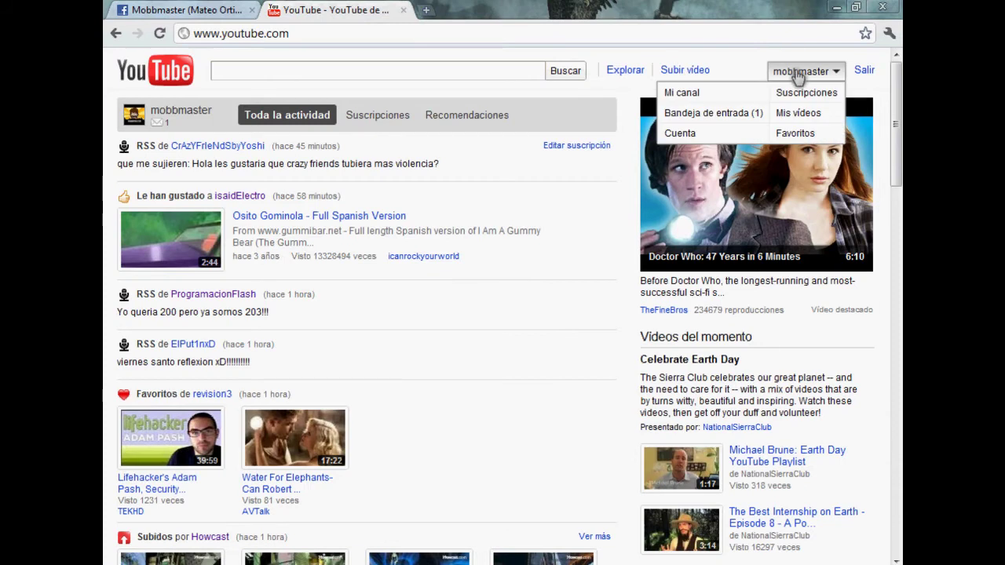
{"action": "left_click", "coordinate": [728, 106]}
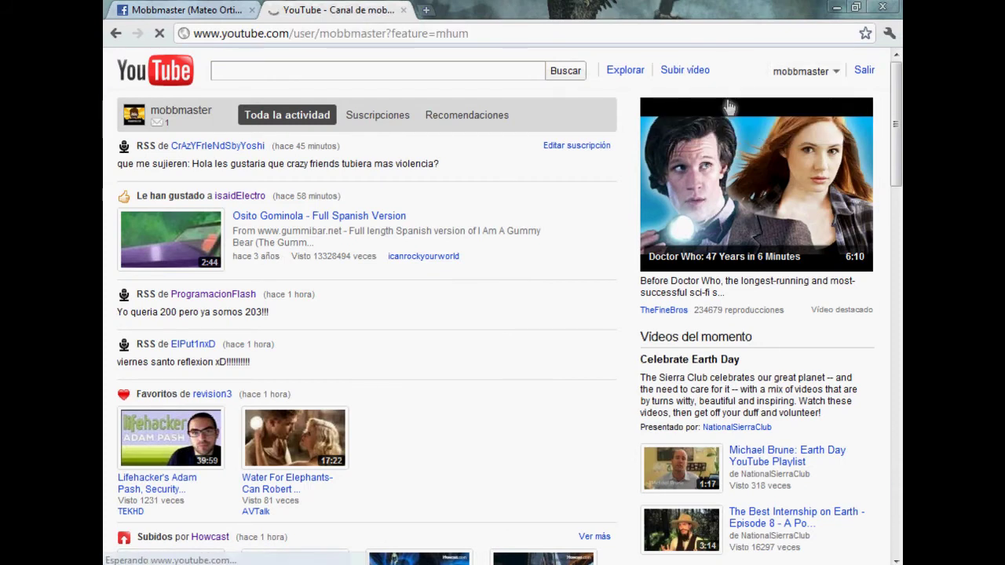
{"action": "scroll", "coordinate": [755, 324], "scroll_direction": "down", "scroll_amount": 1}
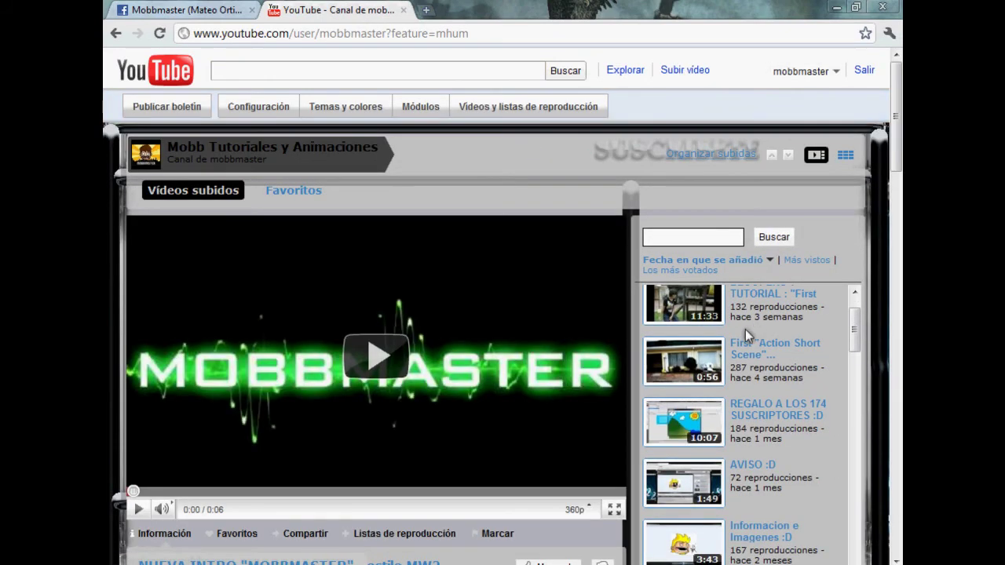
{"action": "scroll", "coordinate": [746, 325], "scroll_direction": "up", "scroll_amount": 1}
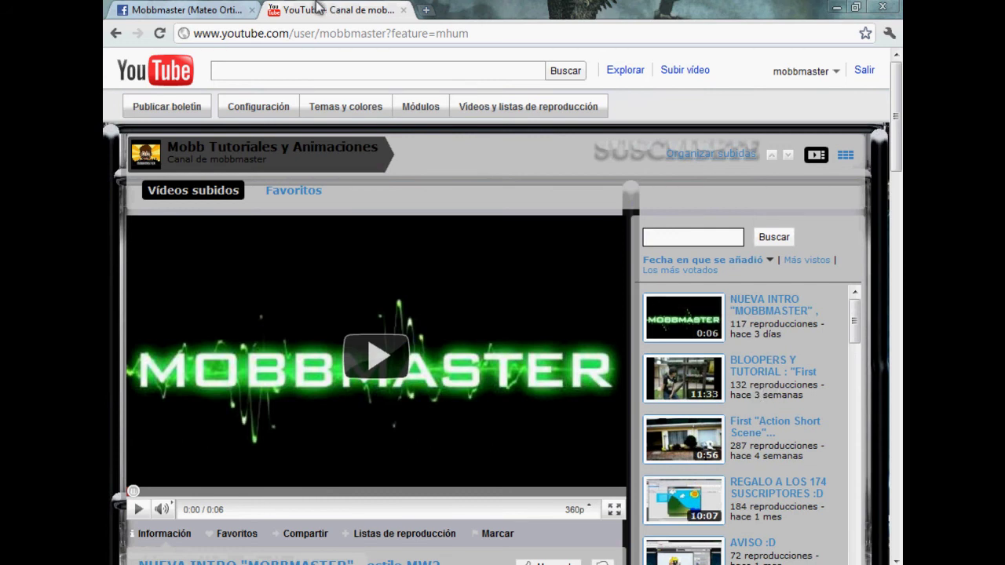
{"action": "left_click", "coordinate": [836, 8]}
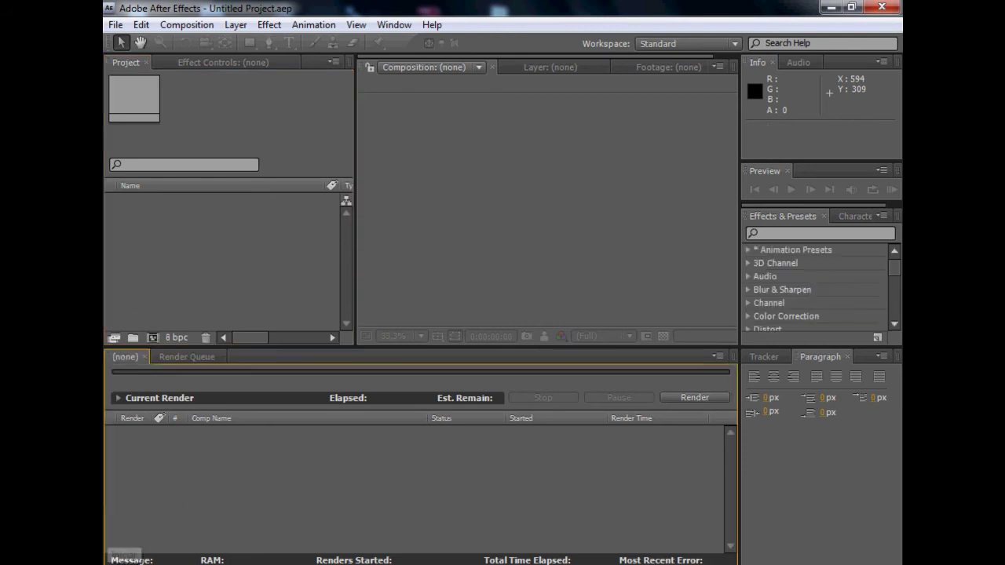
- Close the Welcome screen and point out the Project, Composition and Timeline panels
{"action": "left_click", "coordinate": [809, 83]}
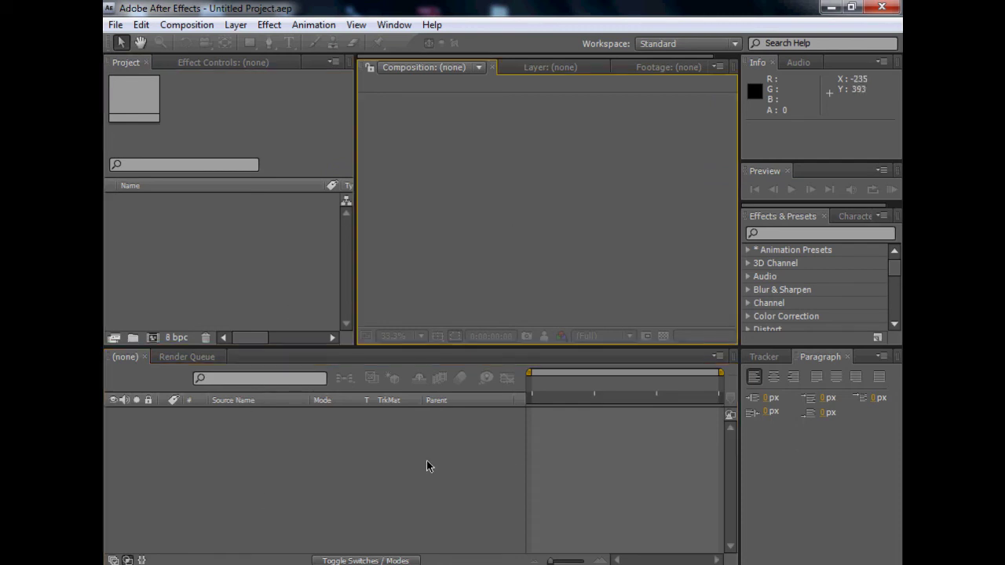
{"action": "left_click", "coordinate": [363, 464]}
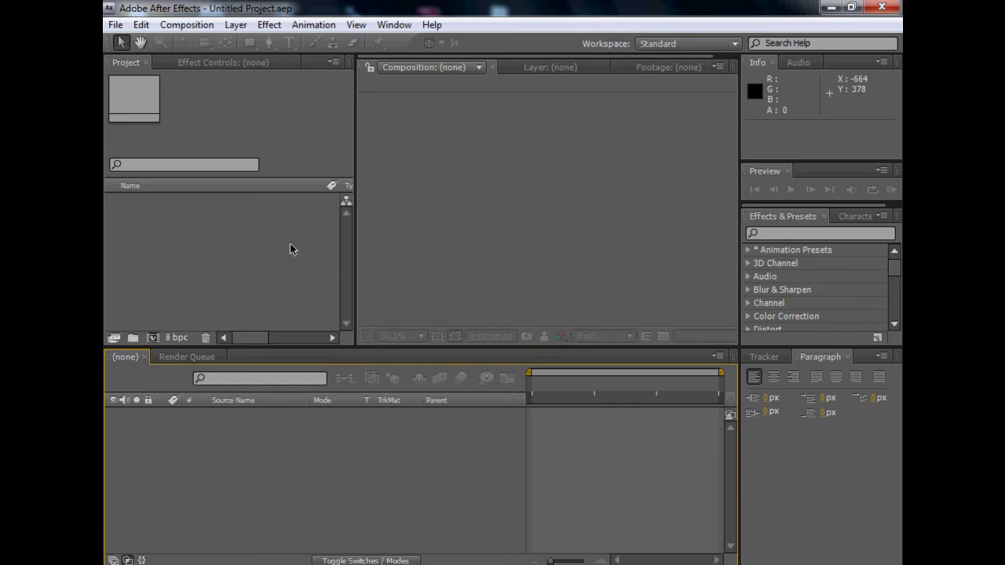
{"action": "left_click", "coordinate": [267, 256]}
{"action": "left_click", "coordinate": [410, 271]}
{"action": "left_click", "coordinate": [304, 476]}
{"action": "left_click", "coordinate": [304, 251]}
{"action": "left_click", "coordinate": [441, 247]}
{"action": "left_click", "coordinate": [323, 482]}
{"action": "left_click", "coordinate": [280, 263]}
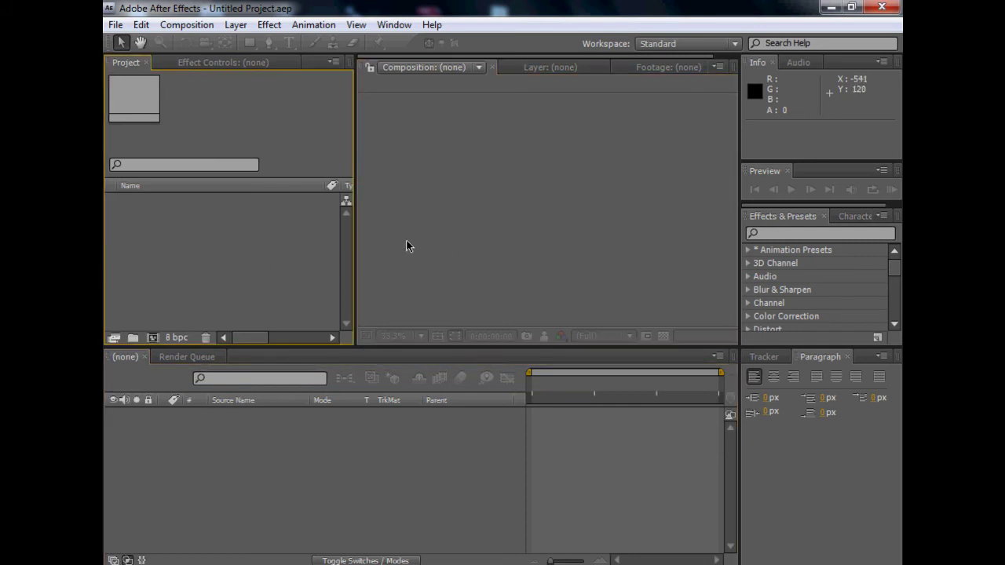
{"action": "left_click", "coordinate": [410, 246]}
{"action": "left_click", "coordinate": [371, 466]}
{"action": "left_click", "coordinate": [300, 276]}
{"action": "left_click", "coordinate": [460, 264]}
{"action": "left_click", "coordinate": [372, 446]}
{"action": "left_click", "coordinate": [276, 237]}
{"action": "left_click", "coordinate": [487, 227]}
{"action": "left_click", "coordinate": [415, 401]}
{"action": "left_click", "coordinate": [291, 220]}
{"action": "left_click", "coordinate": [398, 215]}
{"action": "left_click", "coordinate": [370, 453]}
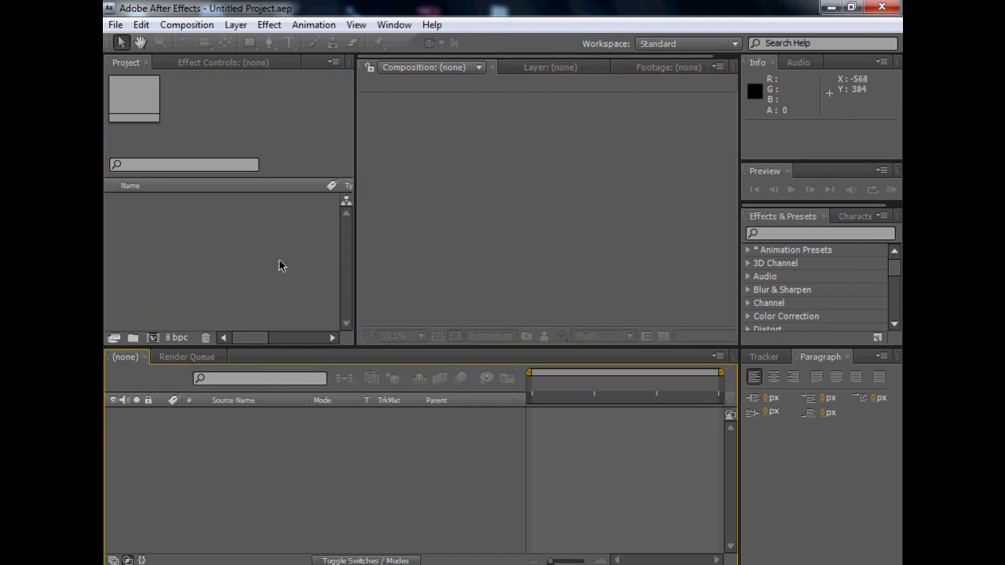
{"action": "left_click", "coordinate": [280, 261]}
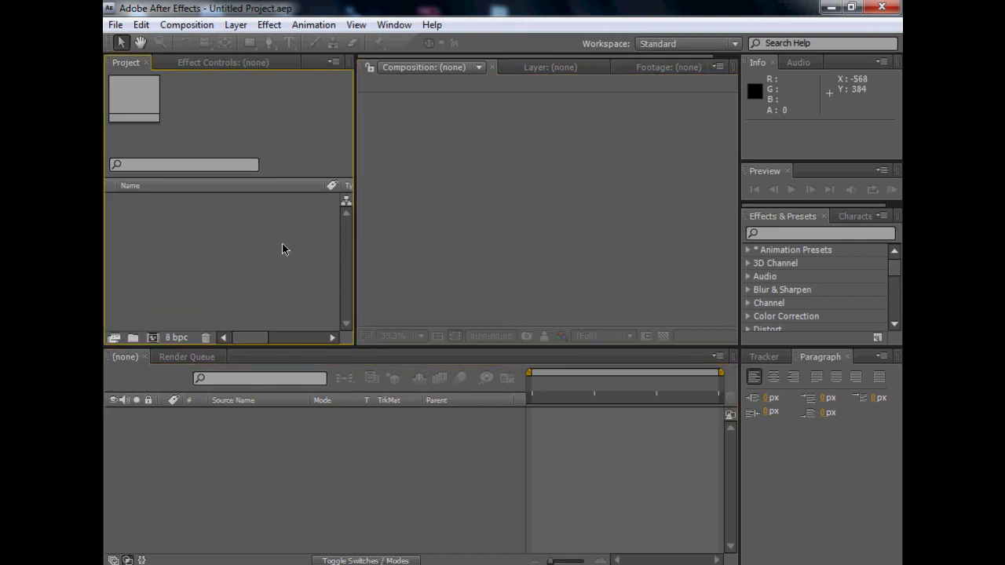
- Create Comp 1 with the HDV/HDTV 720 25 preset, 1280×720, 25 fps, 0:00:06:00 long
{"action": "left_click", "coordinate": [188, 28]}
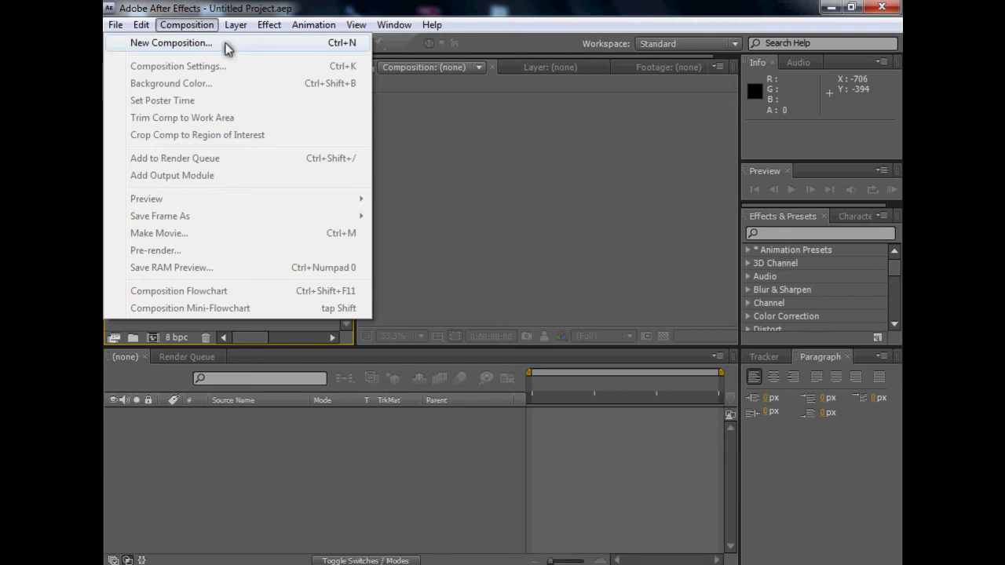
{"action": "left_click", "coordinate": [227, 48]}
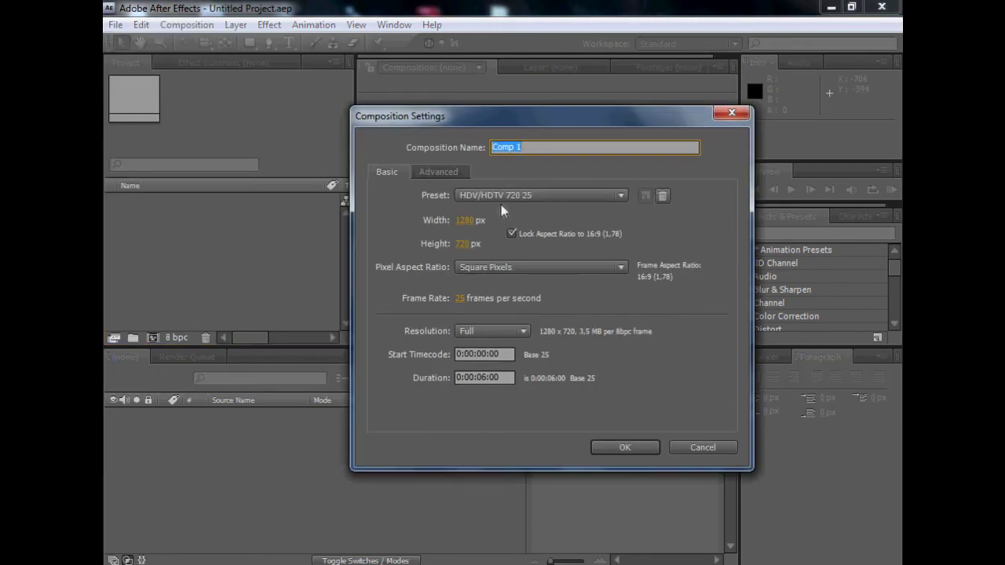
{"action": "left_click", "coordinate": [551, 199]}
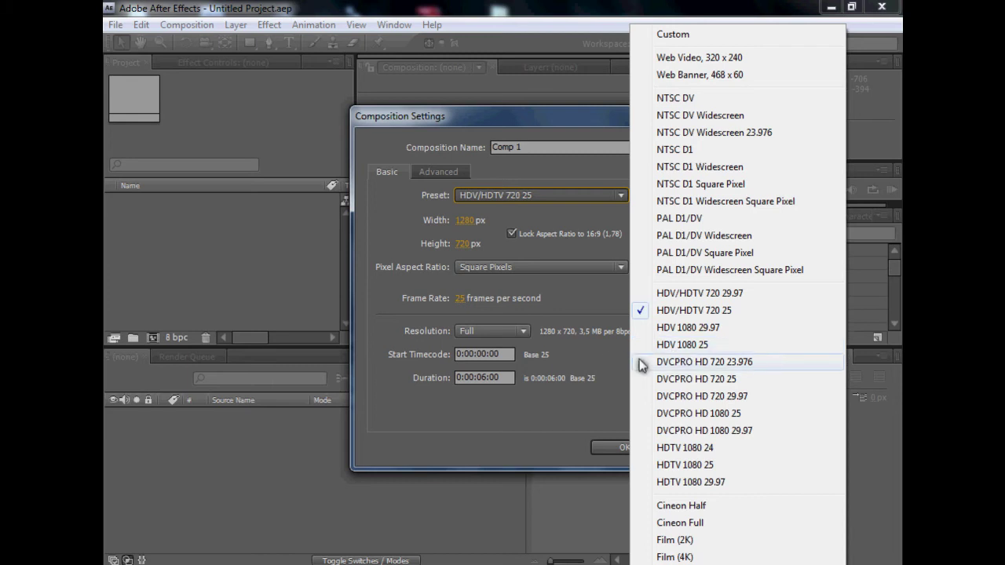
{"action": "left_click", "coordinate": [548, 406]}
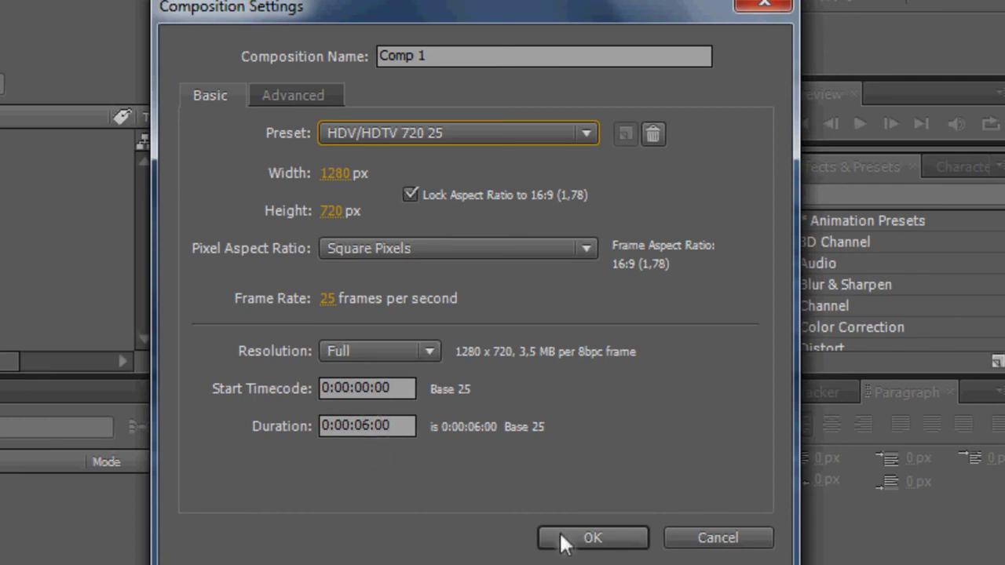
{"action": "left_click", "coordinate": [606, 539]}
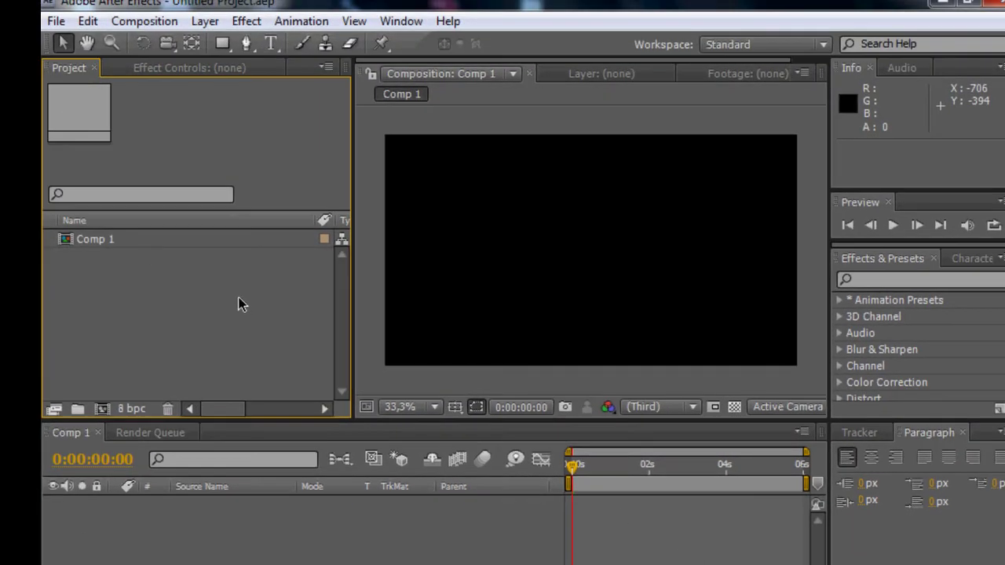
- Import matrix.wav, MW2 Intro end.wav and picture-4.png, then open a new browser tab
{"action": "double_click", "coordinate": [213, 333]}
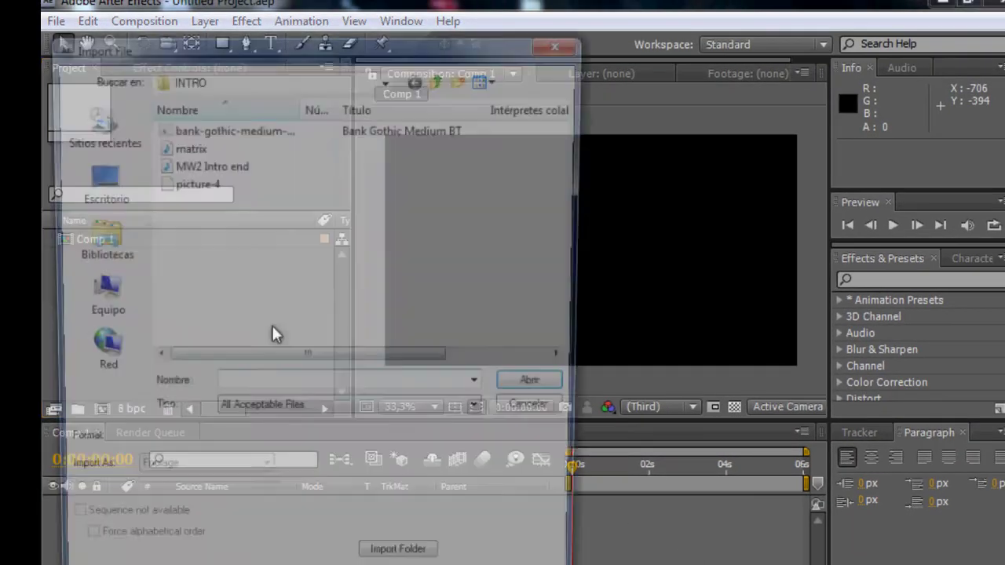
{"action": "left_click_drag", "start_coordinate": [247, 254], "coordinate": [214, 153]}
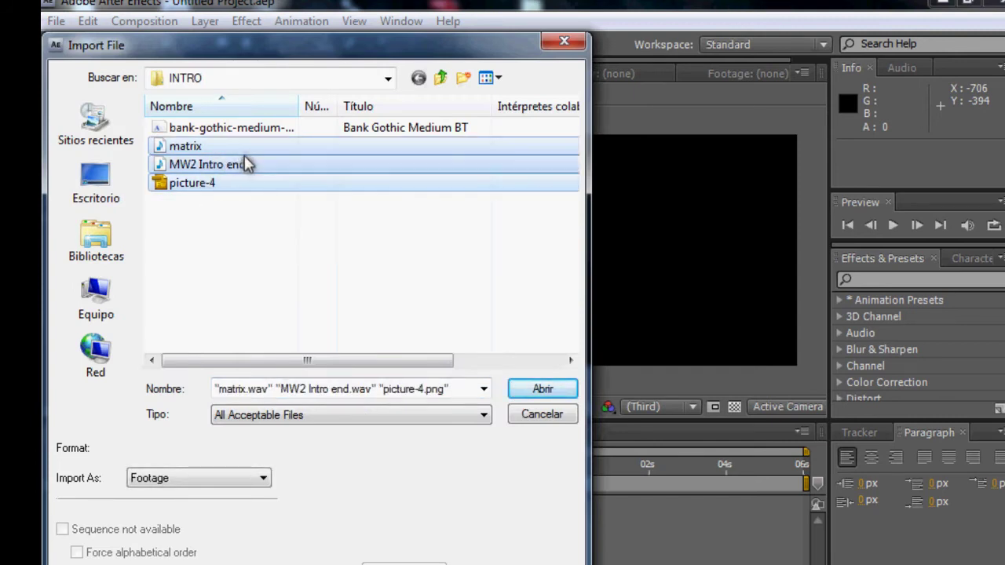
{"action": "left_click", "coordinate": [524, 392]}
{"action": "left_click", "coordinate": [55, 324]}
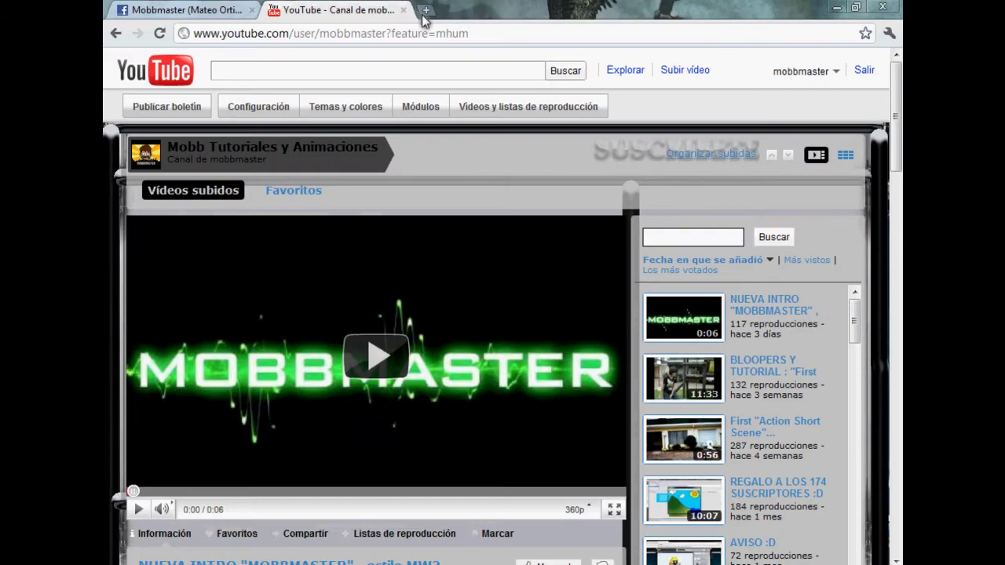
{"action": "left_click", "coordinate": [425, 10]}
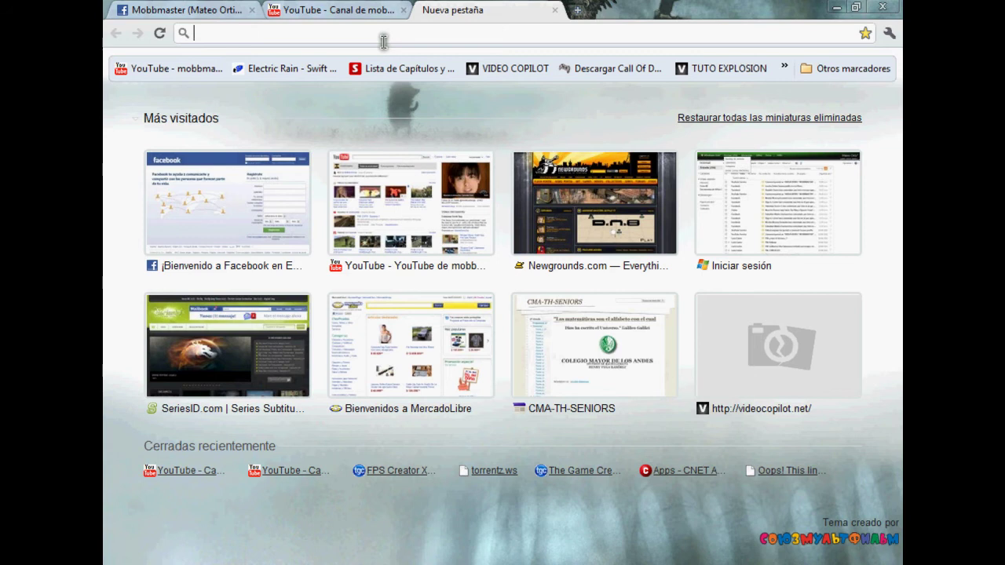
- Go to dafont.com in the new tab
{"action": "type", "text": "da"}
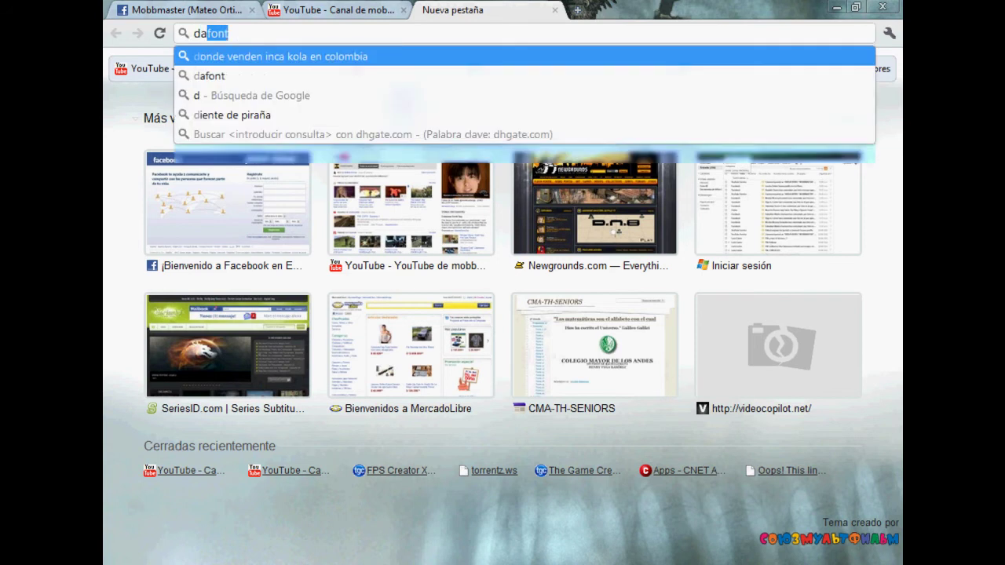
{"action": "type", "text": "font."}
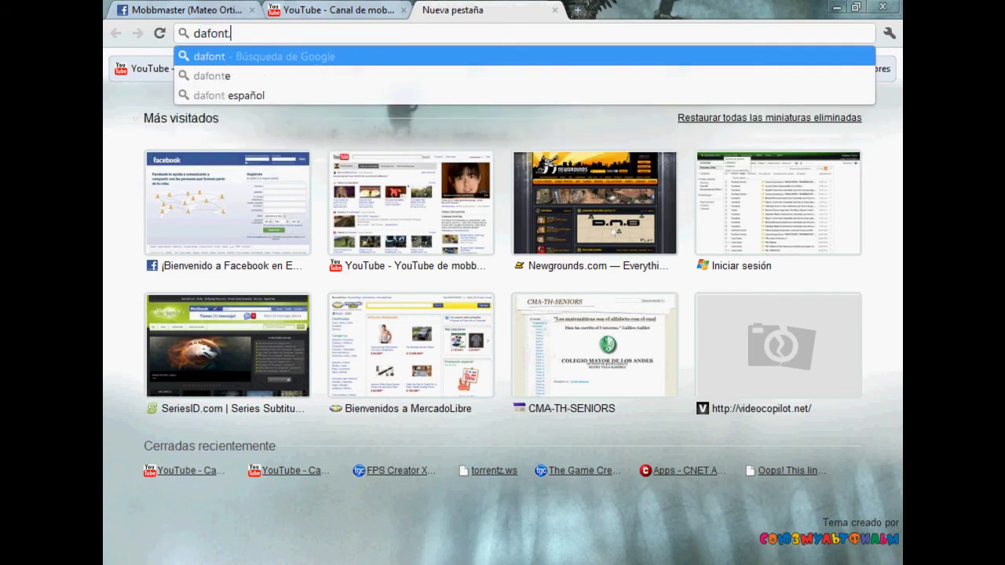
{"action": "type", "text": "com"}
{"action": "key", "text": "Return"}
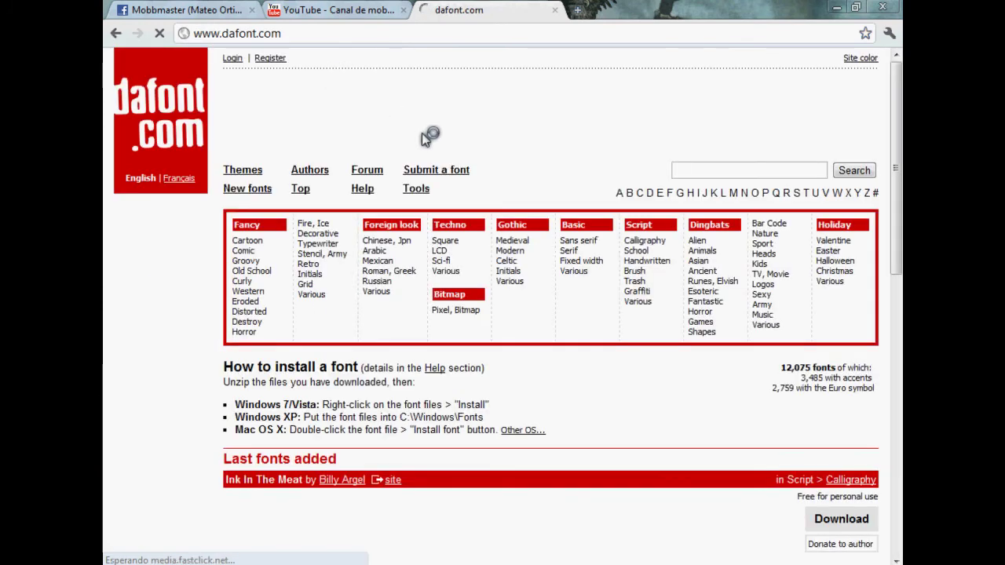
{"action": "scroll", "coordinate": [369, 298], "scroll_direction": "down", "scroll_amount": 4}
{"action": "scroll", "coordinate": [416, 318], "scroll_direction": "down", "scroll_amount": 5}
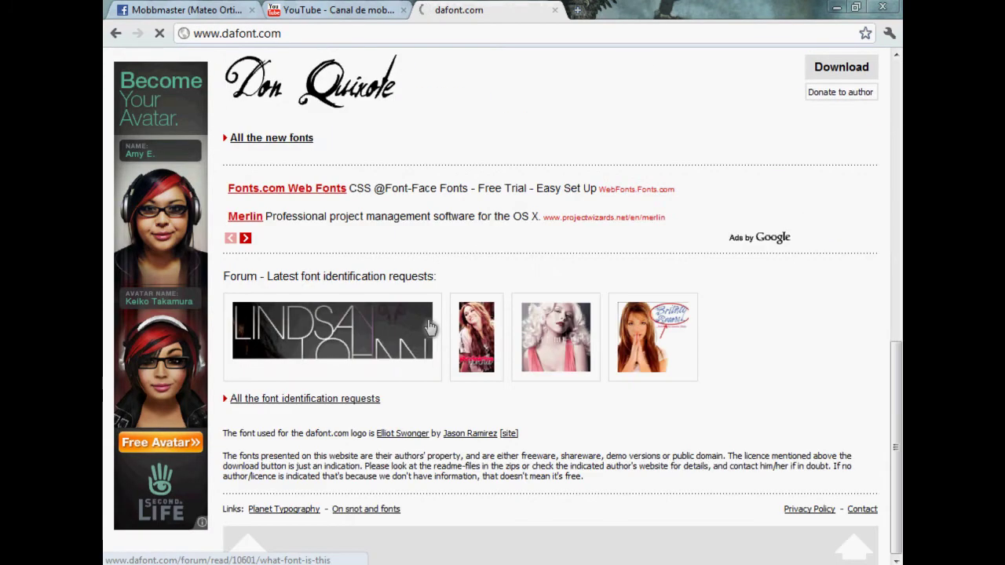
{"action": "scroll", "coordinate": [428, 327], "scroll_direction": "up", "scroll_amount": 4}
{"action": "scroll", "coordinate": [414, 364], "scroll_direction": "up", "scroll_amount": 5}
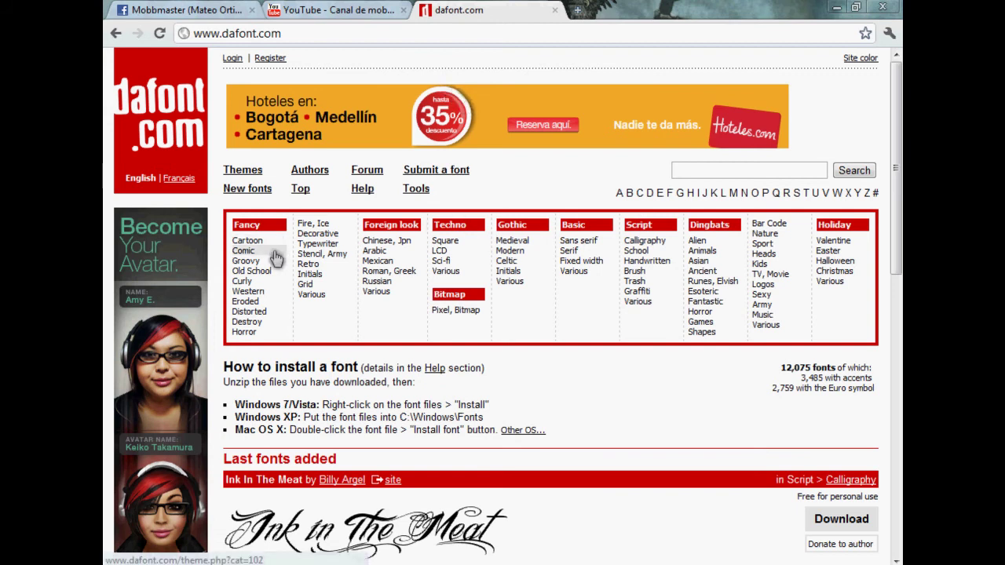
- Open the Gothic > Medieval category and browse fonts like Old London and Deutsche Zierschrift
{"action": "left_click", "coordinate": [530, 241]}
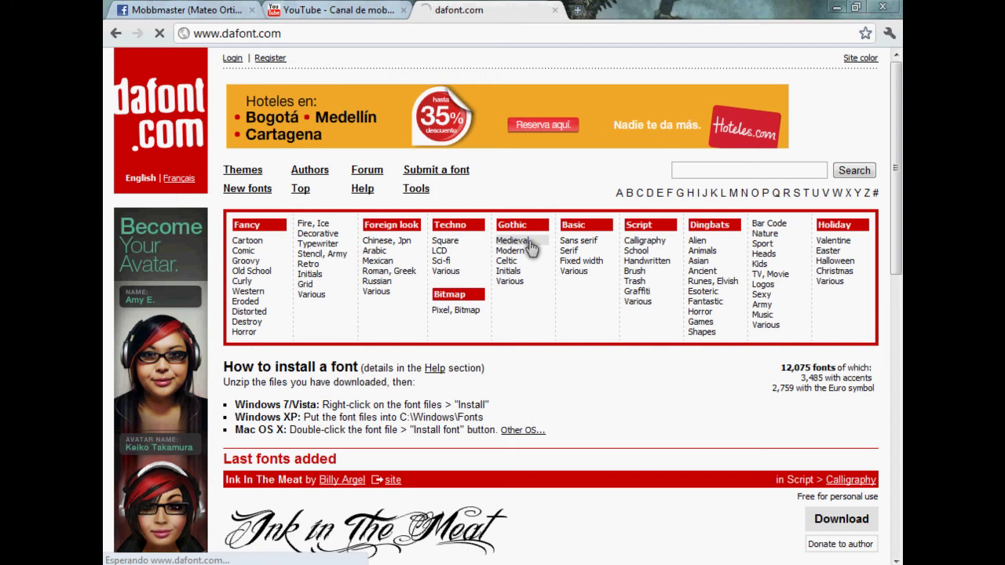
{"action": "scroll", "coordinate": [463, 495], "scroll_direction": "down", "scroll_amount": 1}
{"action": "scroll", "coordinate": [284, 411], "scroll_direction": "down", "scroll_amount": 1}
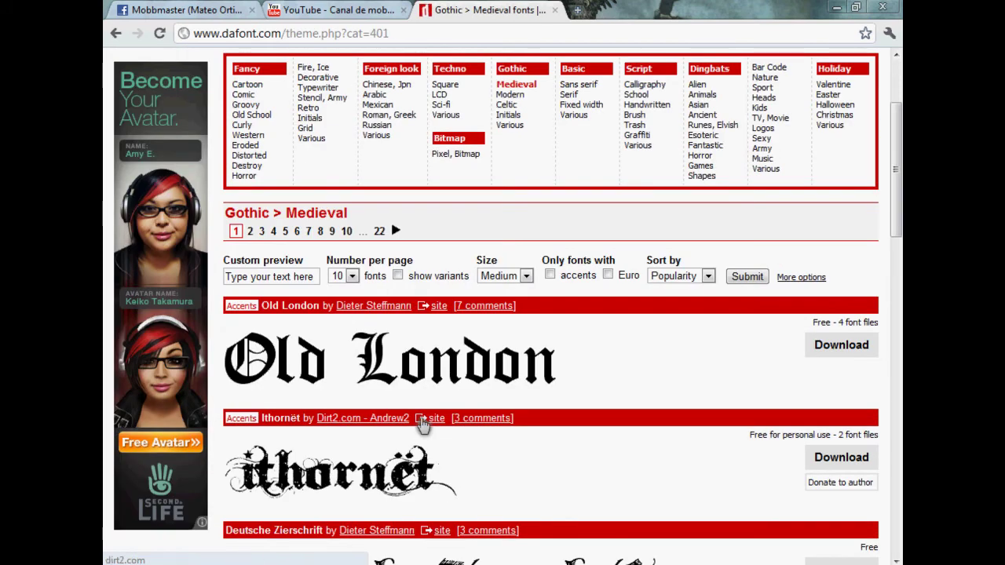
{"action": "scroll", "coordinate": [422, 423], "scroll_direction": "down", "scroll_amount": 2}
{"action": "scroll", "coordinate": [422, 423], "scroll_direction": "down", "scroll_amount": 1}
{"action": "scroll", "coordinate": [422, 424], "scroll_direction": "down", "scroll_amount": 2}
{"action": "scroll", "coordinate": [423, 426], "scroll_direction": "down", "scroll_amount": 1}
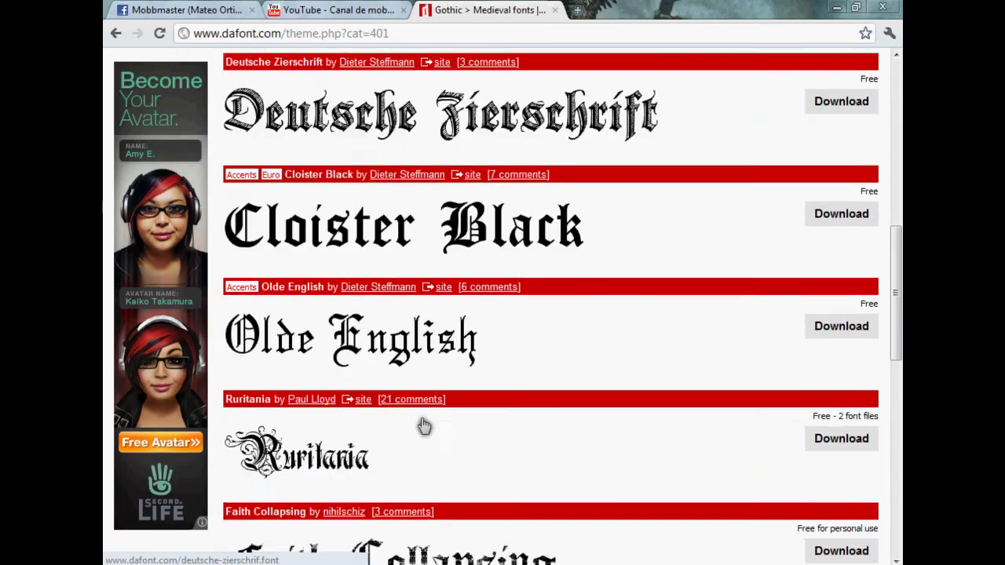
{"action": "scroll", "coordinate": [424, 426], "scroll_direction": "down", "scroll_amount": 1}
{"action": "scroll", "coordinate": [422, 425], "scroll_direction": "down", "scroll_amount": 1}
{"action": "scroll", "coordinate": [422, 426], "scroll_direction": "down", "scroll_amount": 1}
{"action": "scroll", "coordinate": [423, 424], "scroll_direction": "down", "scroll_amount": 3}
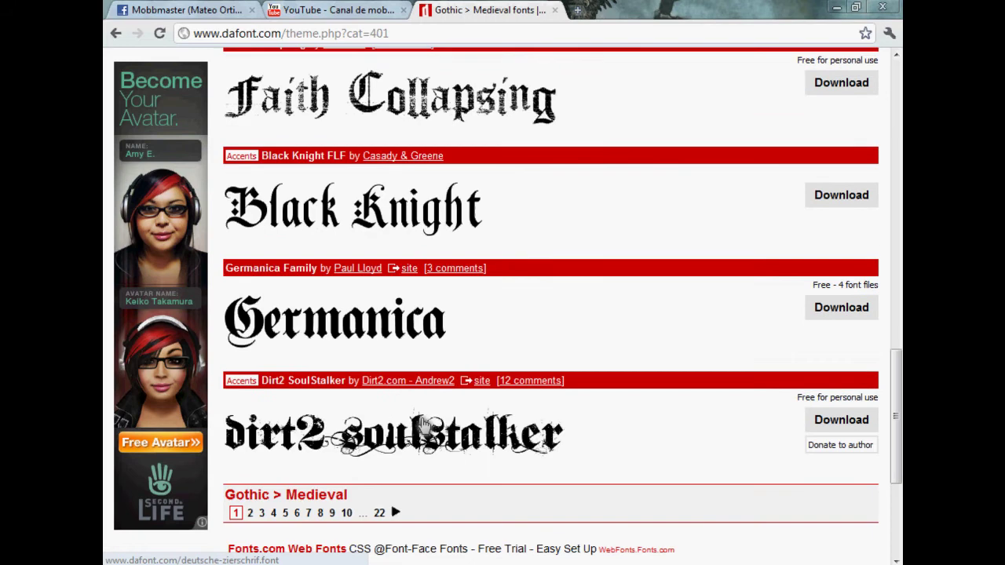
{"action": "scroll", "coordinate": [423, 424], "scroll_direction": "up", "scroll_amount": 4}
{"action": "scroll", "coordinate": [422, 424], "scroll_direction": "up", "scroll_amount": 5}
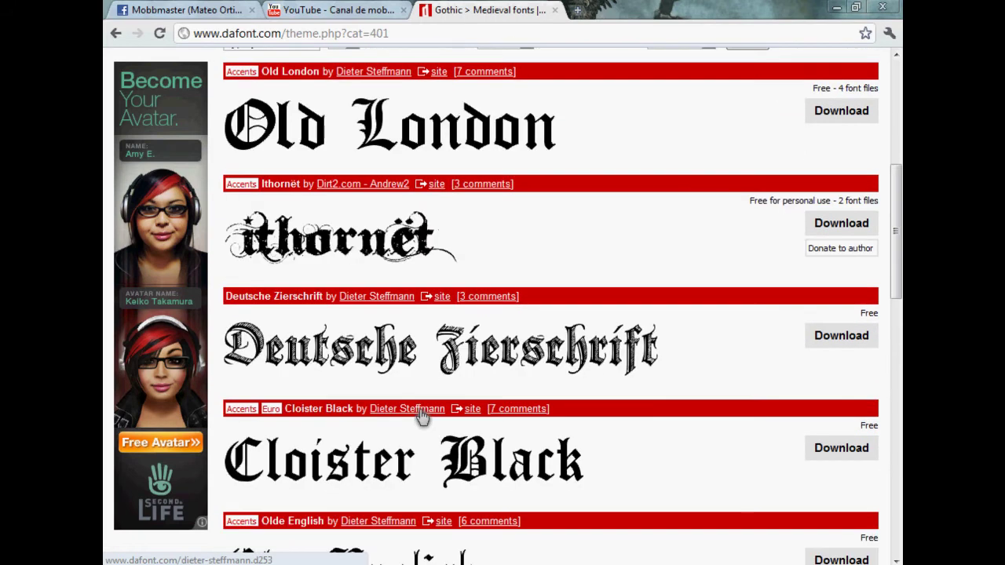
{"action": "scroll", "coordinate": [422, 417], "scroll_direction": "up", "scroll_amount": 3}
{"action": "scroll", "coordinate": [422, 417], "scroll_direction": "down", "scroll_amount": 2}
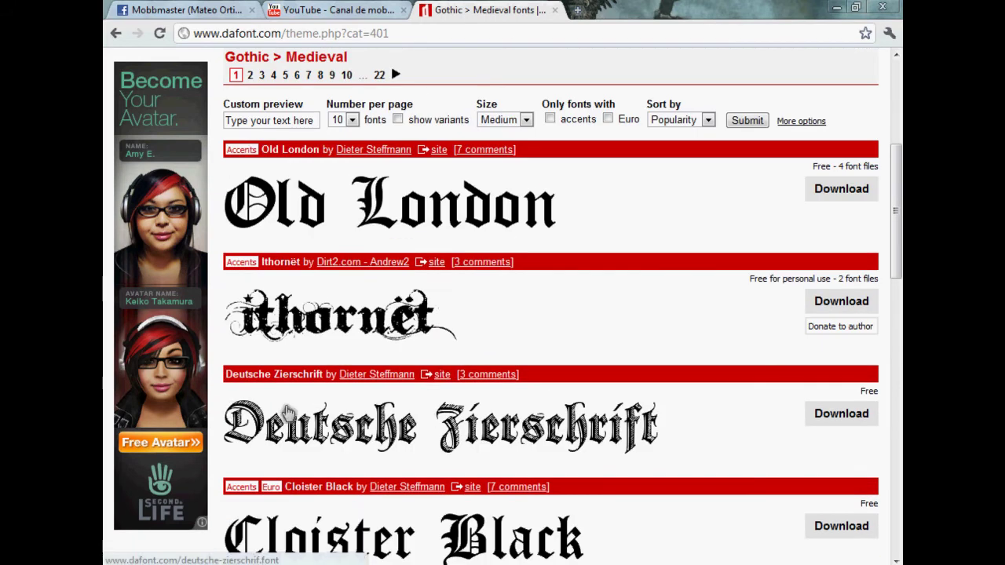
- Download the Deutsche Zierschrift font and open deutsche_zierschrif.zip in WinRAR
{"action": "left_click", "coordinate": [830, 421]}
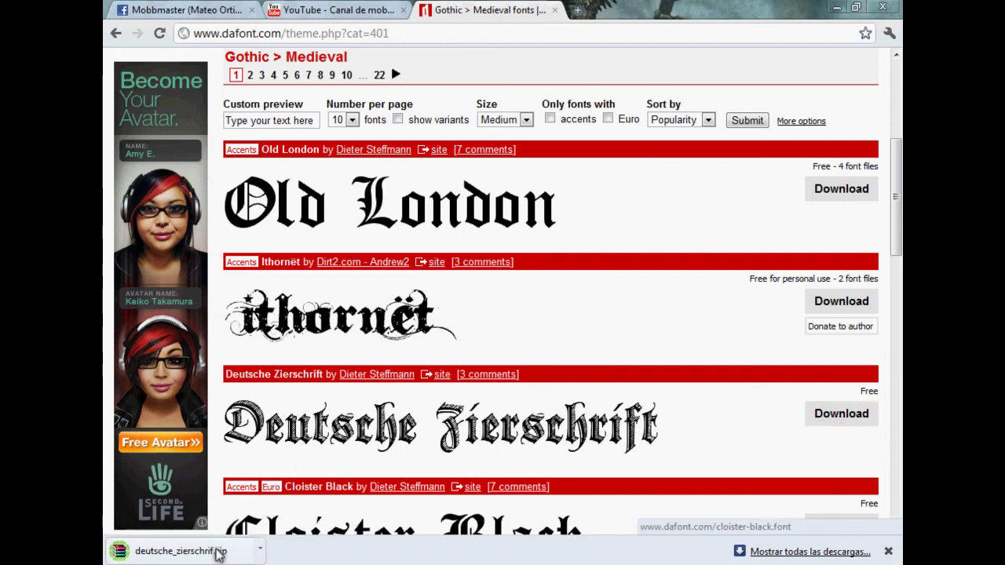
{"action": "left_click", "coordinate": [163, 551]}
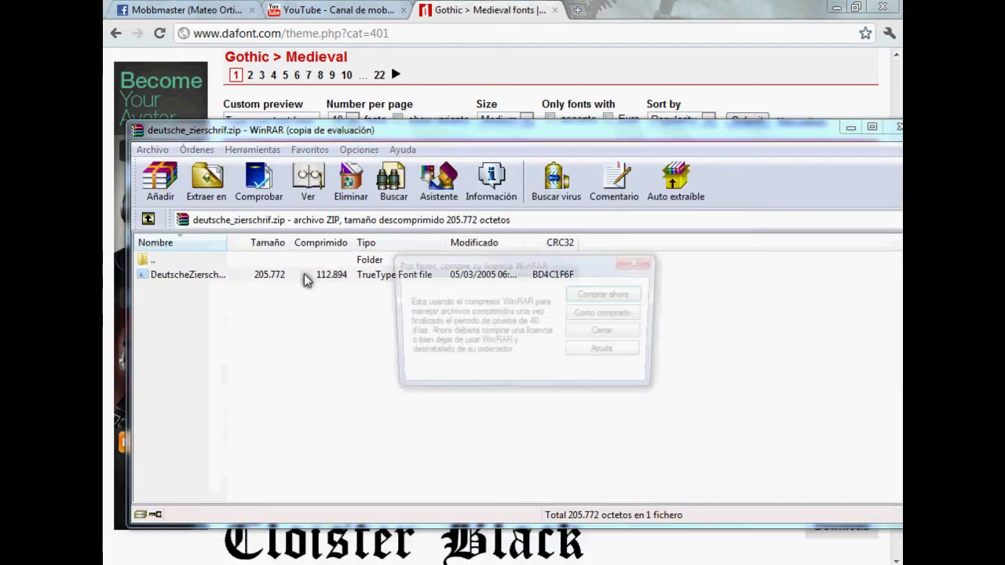
{"action": "left_click", "coordinate": [639, 261]}
- Extract the font into Escritorio (the Desktop) and close WinRAR
{"action": "right_click", "coordinate": [628, 274]}
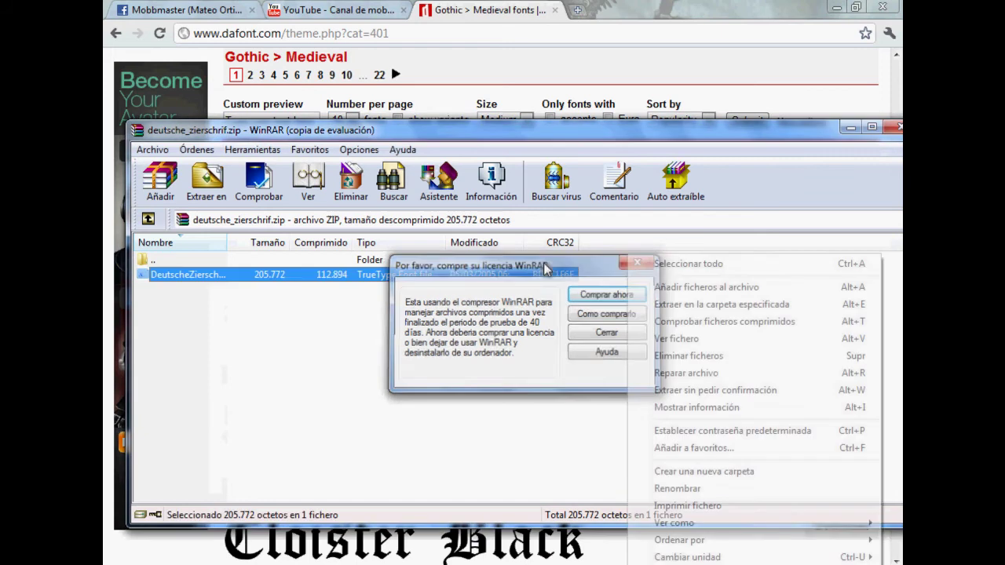
{"action": "right_click", "coordinate": [284, 286]}
{"action": "left_click", "coordinate": [332, 305]}
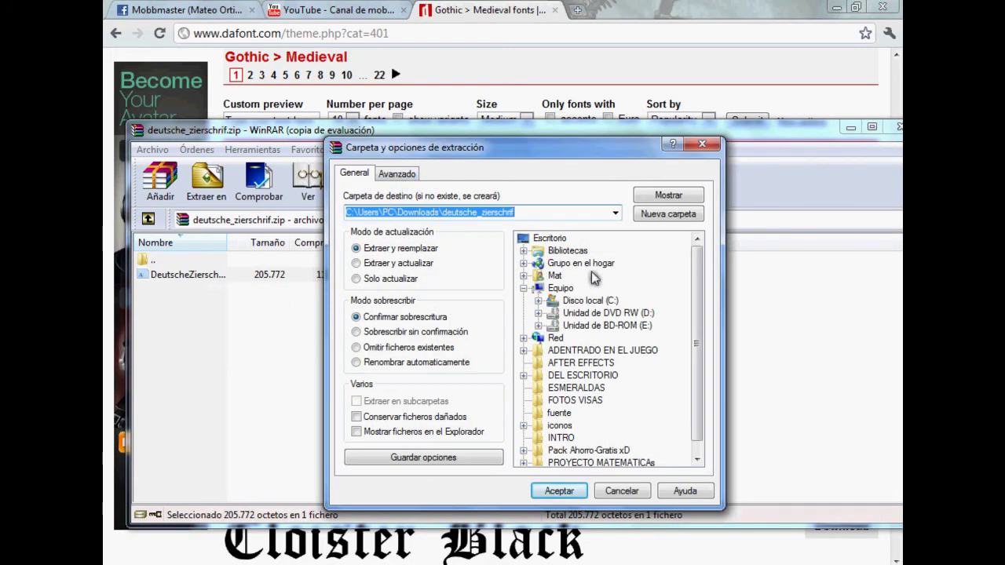
{"action": "left_click", "coordinate": [566, 242]}
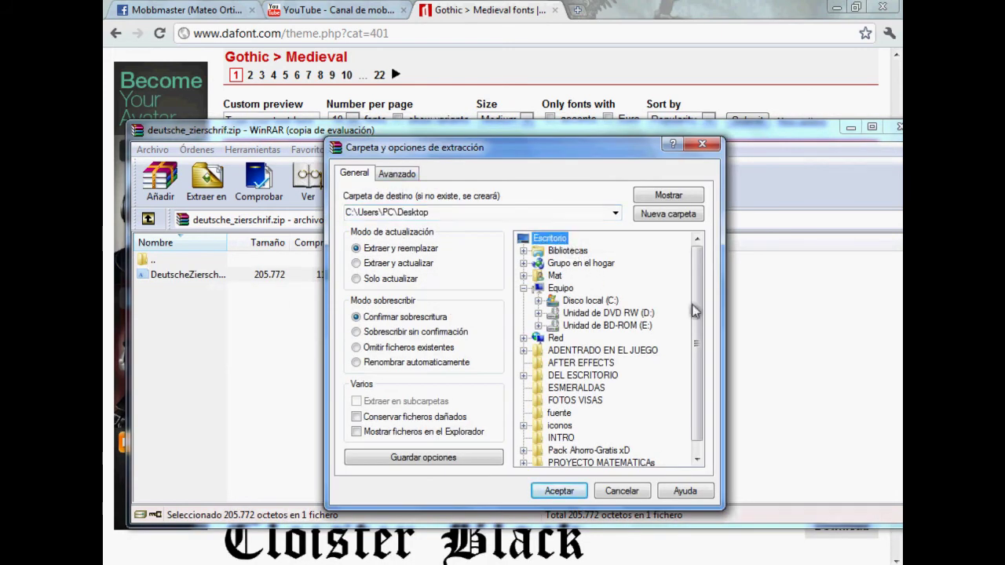
{"action": "left_click", "coordinate": [558, 492]}
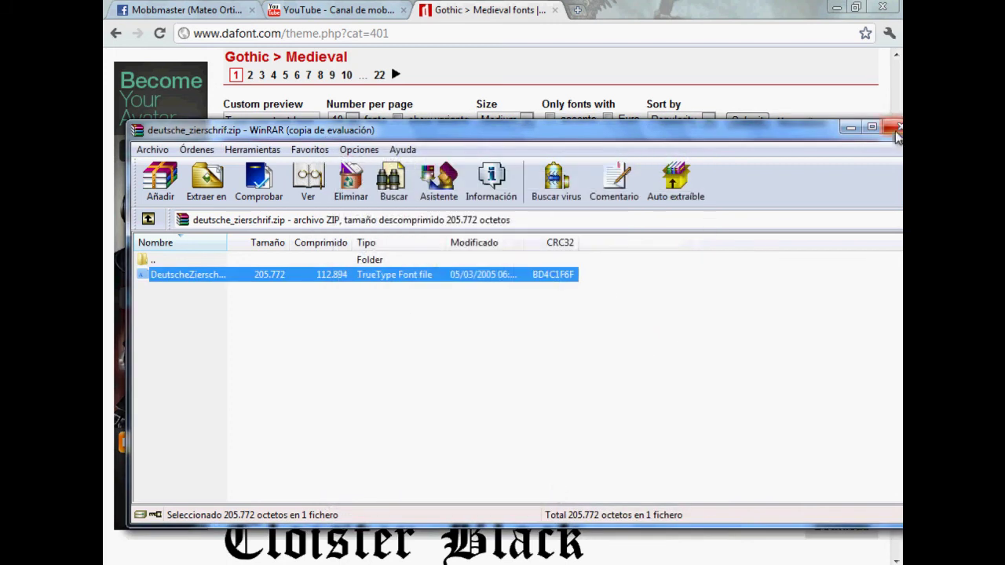
{"action": "left_click", "coordinate": [896, 128]}
- Minimize Chrome and After Effects and move the extracted font file on the desktop
{"action": "left_click", "coordinate": [837, 8]}
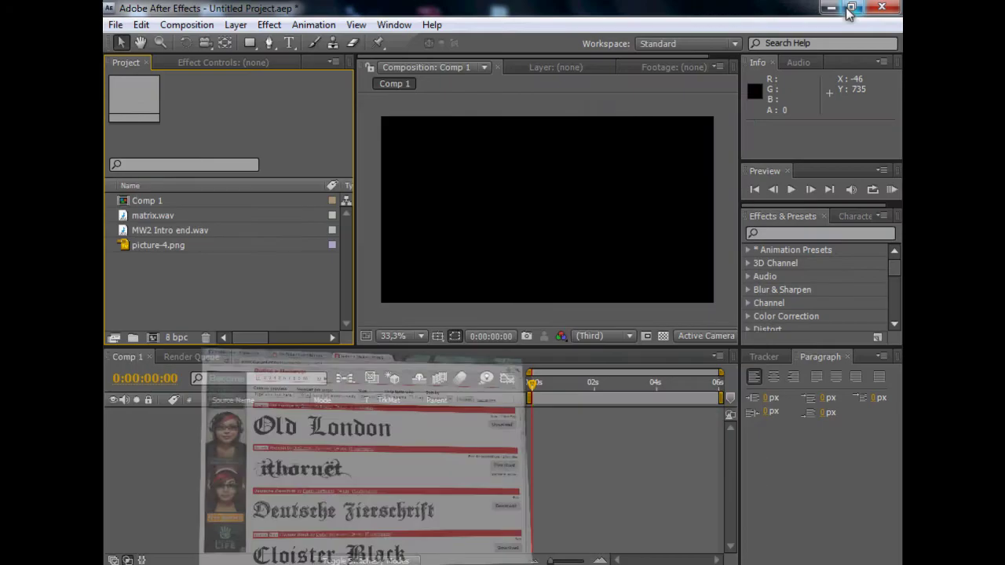
{"action": "left_click", "coordinate": [825, 8]}
{"action": "left_click_drag", "start_coordinate": [428, 409], "coordinate": [576, 348]}
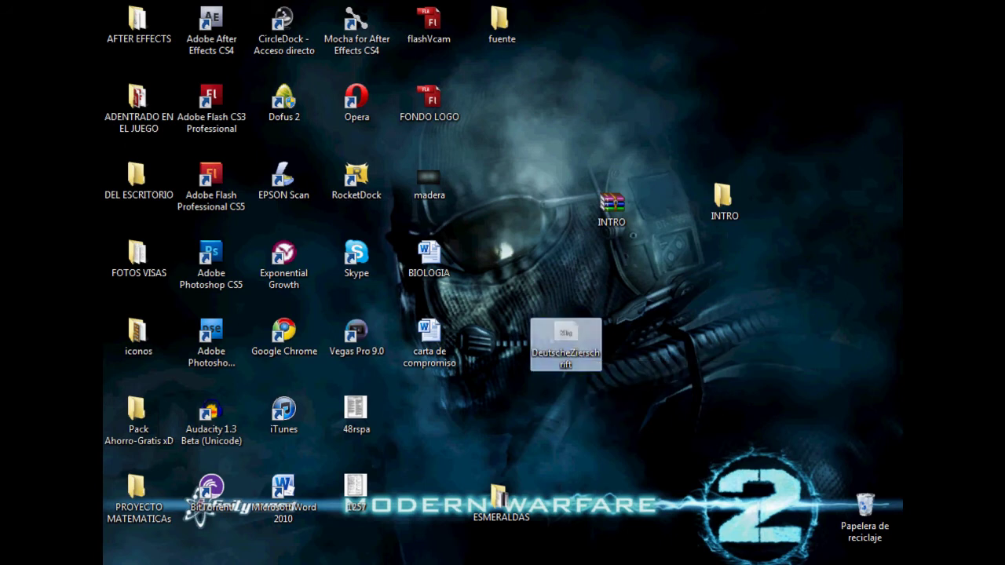
- Browse the installed fonts in Control Panel's Fonts folder, then close it
{"action": "key", "text": "super"}
{"action": "left_click", "coordinate": [391, 239]}
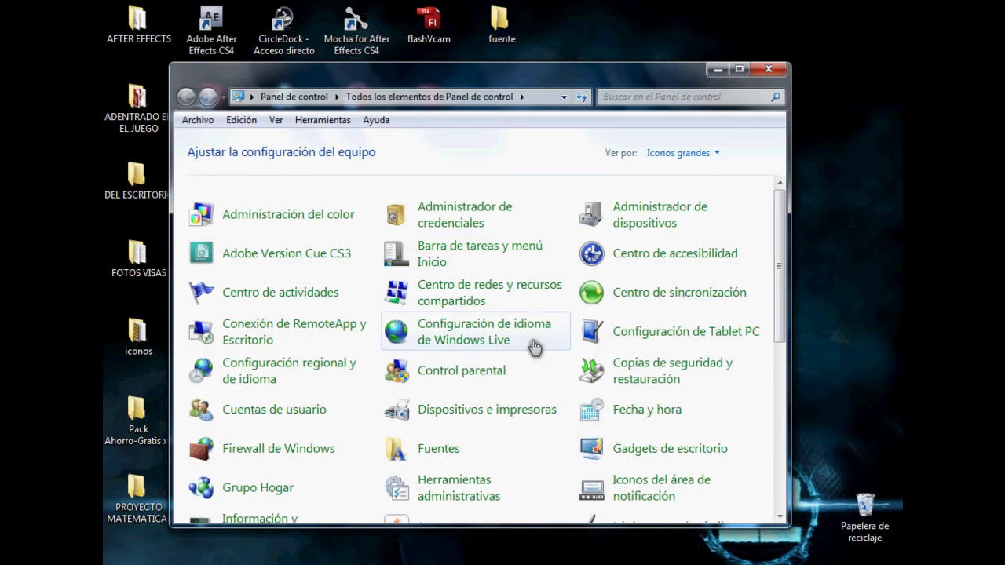
{"action": "scroll", "coordinate": [664, 421], "scroll_direction": "down", "scroll_amount": 1}
{"action": "scroll", "coordinate": [487, 365], "scroll_direction": "up", "scroll_amount": 1}
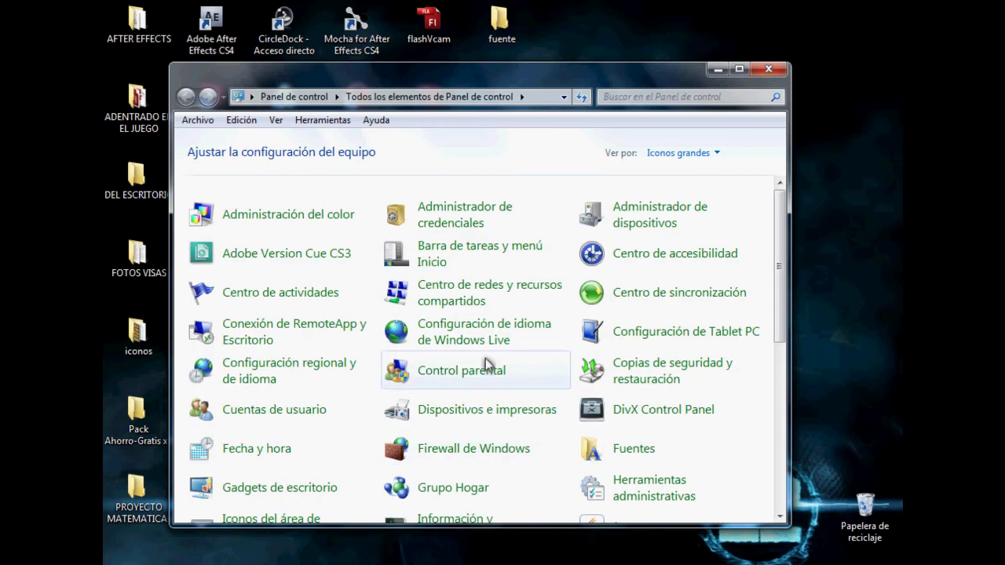
{"action": "left_click", "coordinate": [632, 449]}
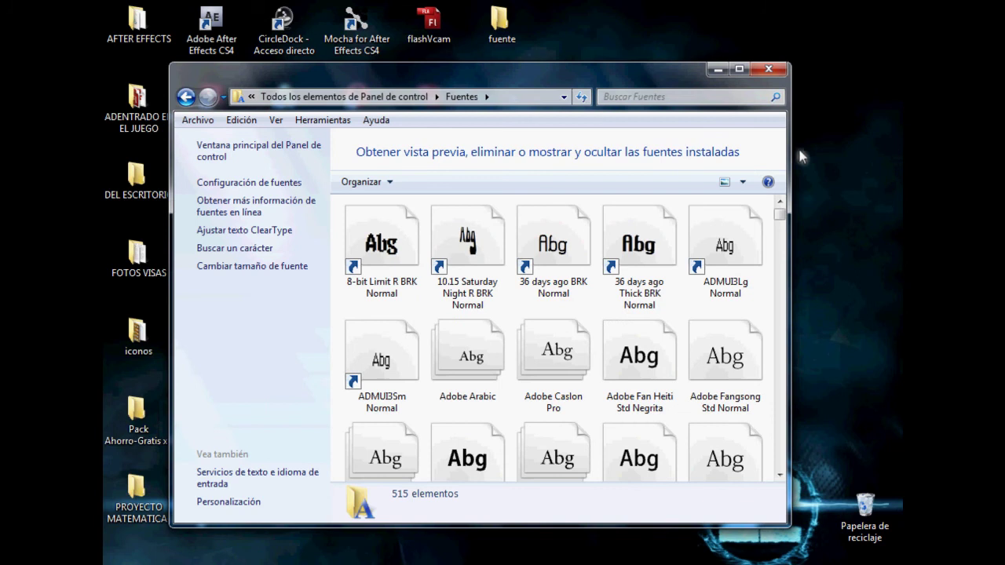
{"action": "left_click", "coordinate": [769, 69]}
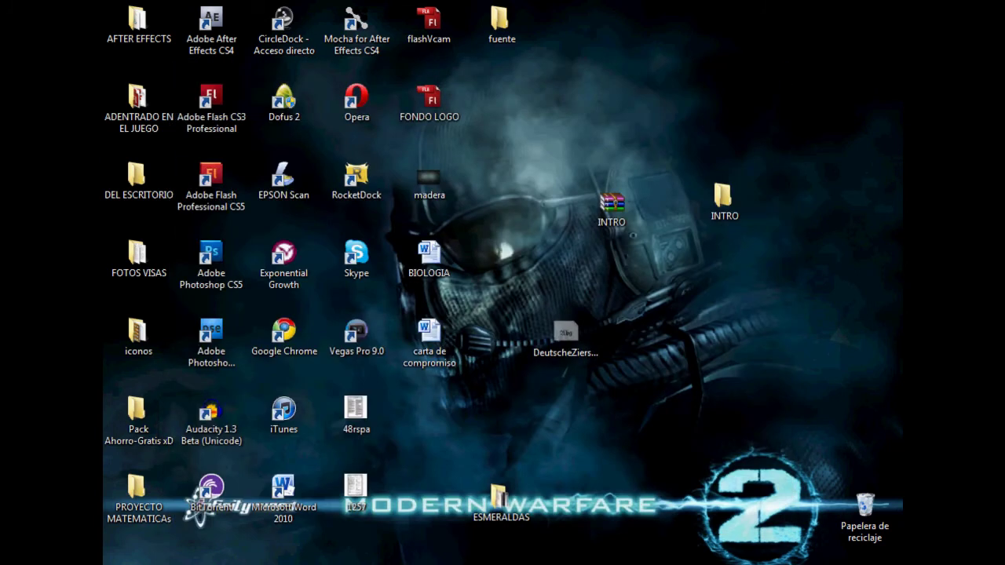
- Launch Adobe Flash CS3 Professional and create a new Flash document
{"action": "double_click", "coordinate": [206, 115]}
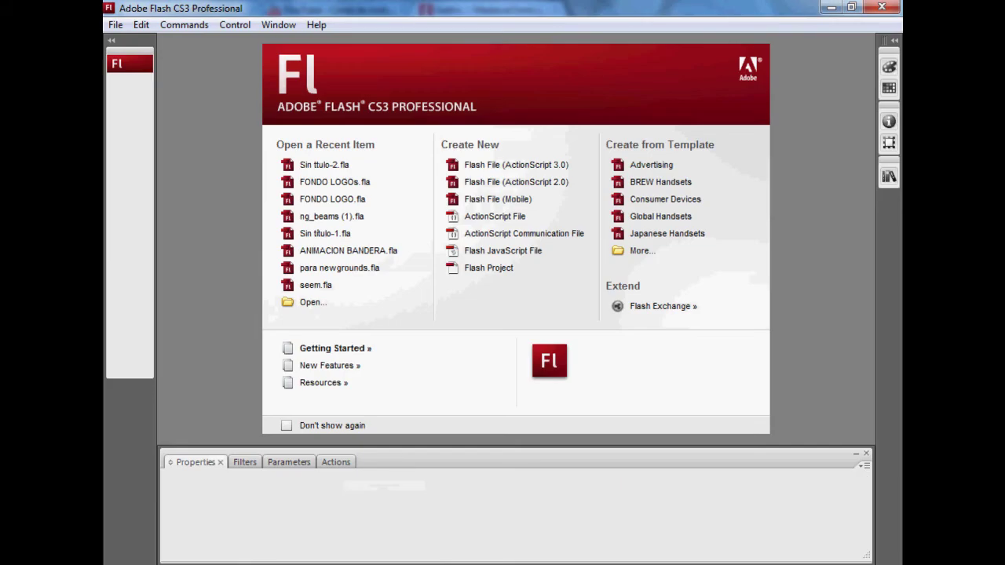
{"action": "left_click", "coordinate": [504, 174]}
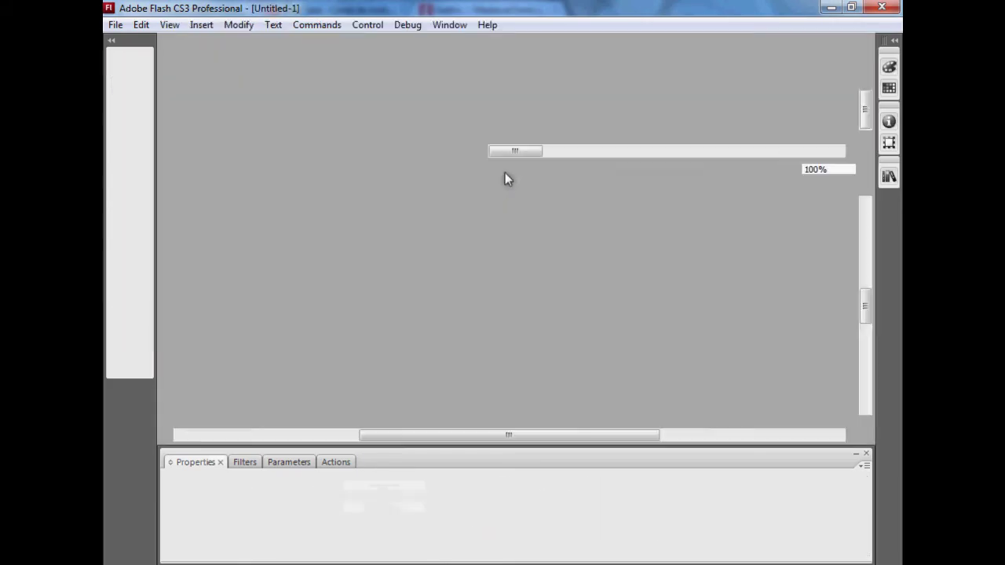
{"action": "left_click", "coordinate": [138, 128]}
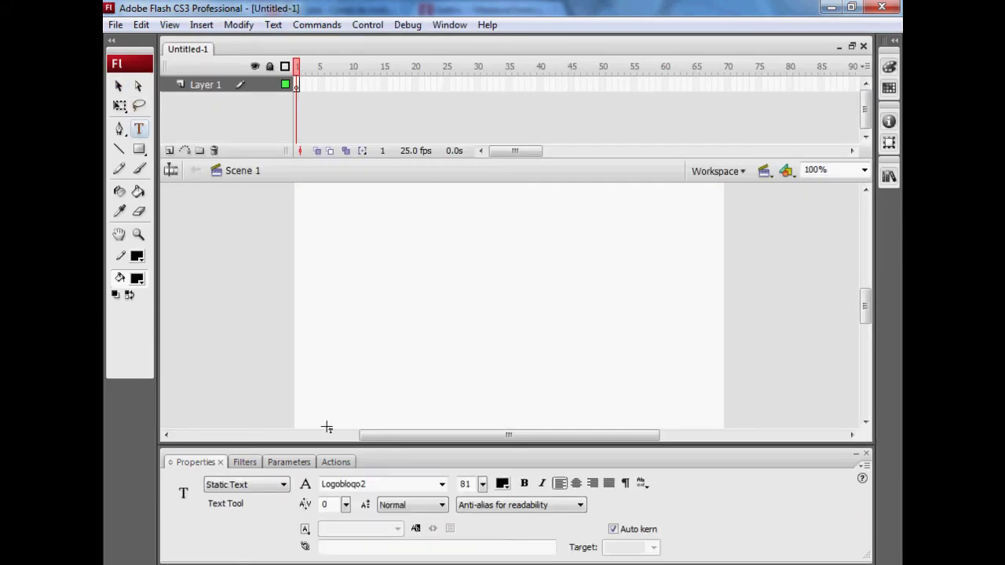
- Choose the Deutsche Zierschrift font at size 81 and type 'mobbmaster' on the stage
{"action": "left_click", "coordinate": [441, 484]}
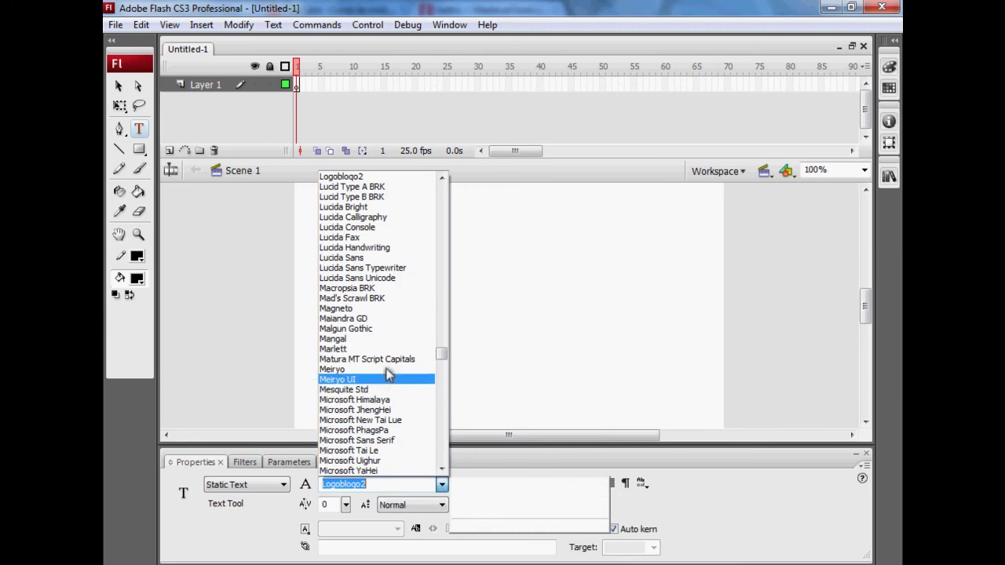
{"action": "scroll", "coordinate": [408, 348], "scroll_direction": "down", "scroll_amount": 5}
{"action": "scroll", "coordinate": [409, 350], "scroll_direction": "up", "scroll_amount": 2}
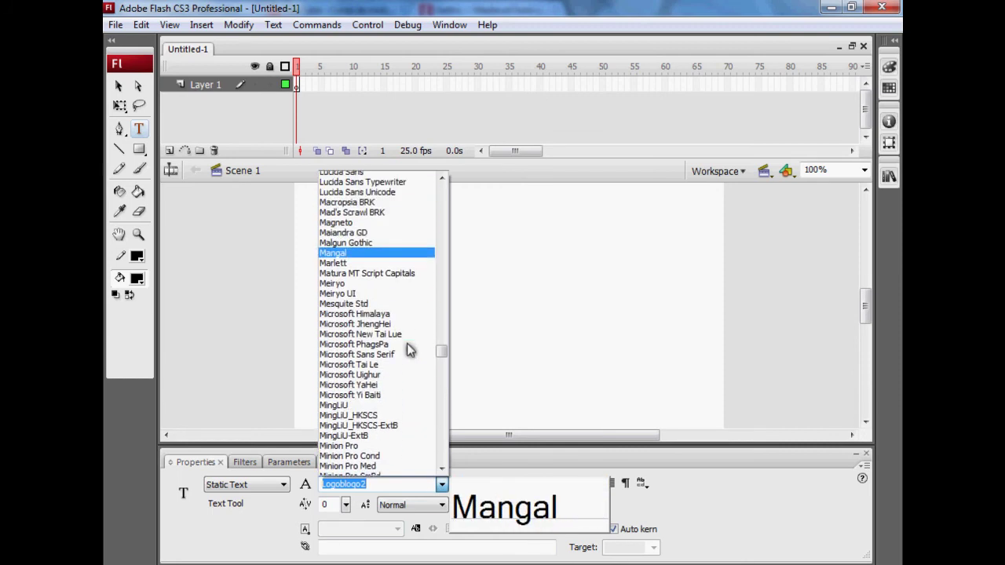
{"action": "scroll", "coordinate": [408, 350], "scroll_direction": "up", "scroll_amount": 10}
{"action": "scroll", "coordinate": [408, 349], "scroll_direction": "up", "scroll_amount": 5}
{"action": "scroll", "coordinate": [408, 348], "scroll_direction": "up", "scroll_amount": 10}
{"action": "scroll", "coordinate": [408, 348], "scroll_direction": "up", "scroll_amount": 9}
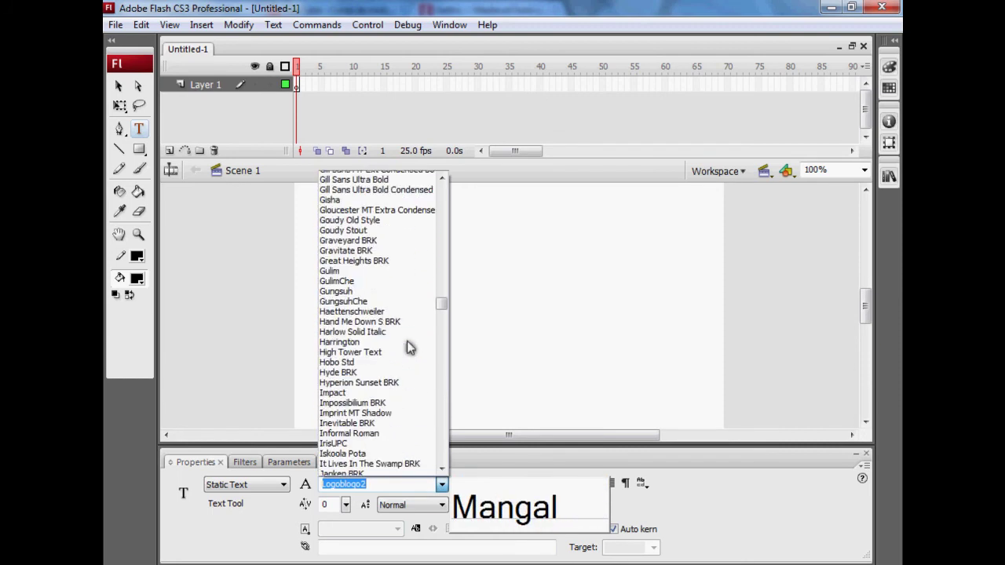
{"action": "scroll", "coordinate": [408, 347], "scroll_direction": "up", "scroll_amount": 8}
{"action": "scroll", "coordinate": [408, 347], "scroll_direction": "up", "scroll_amount": 2}
{"action": "scroll", "coordinate": [408, 348], "scroll_direction": "up", "scroll_amount": 7}
{"action": "scroll", "coordinate": [408, 347], "scroll_direction": "up", "scroll_amount": 6}
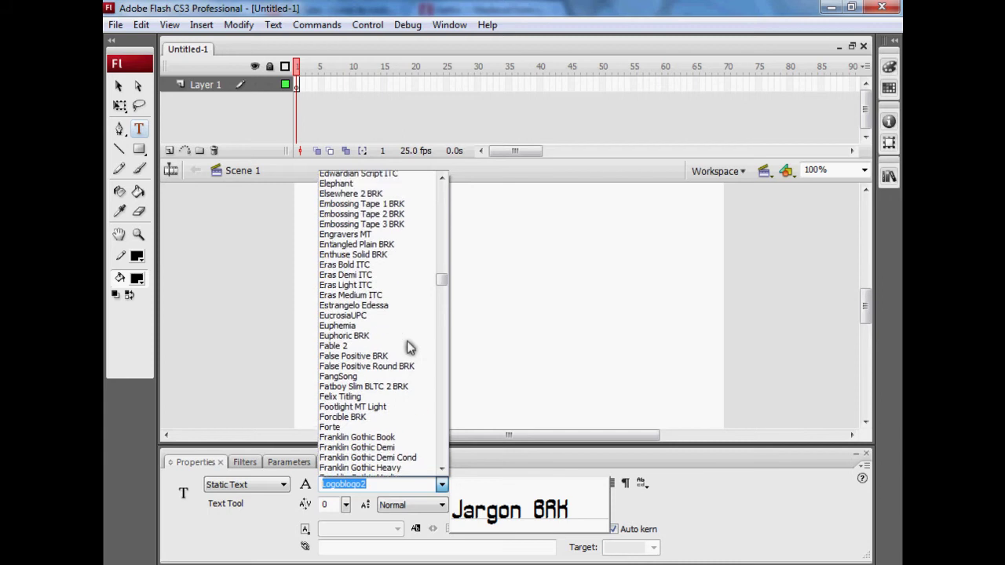
{"action": "scroll", "coordinate": [408, 347], "scroll_direction": "up", "scroll_amount": 8}
{"action": "scroll", "coordinate": [408, 348], "scroll_direction": "up", "scroll_amount": 2}
{"action": "scroll", "coordinate": [377, 343], "scroll_direction": "down", "scroll_amount": 2}
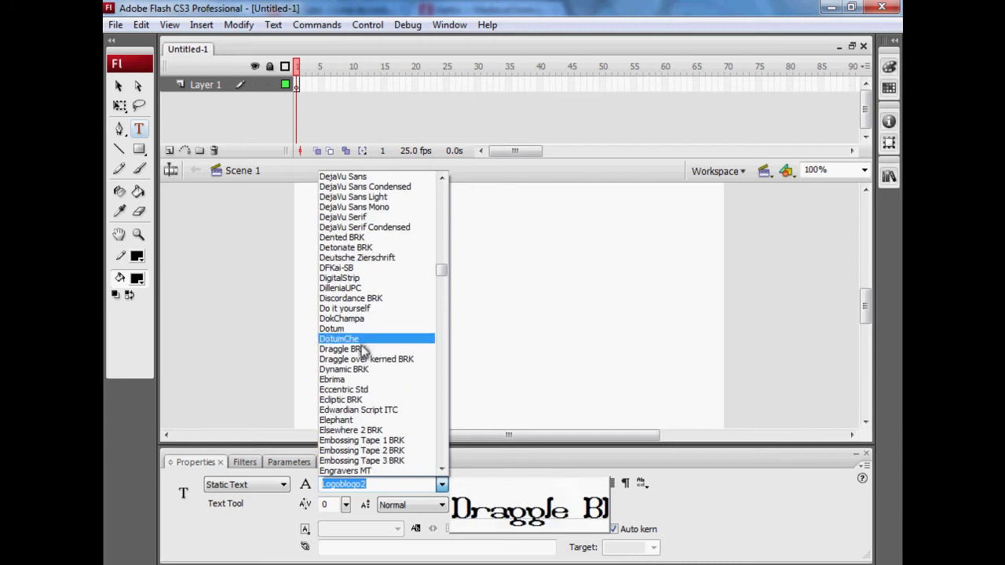
{"action": "left_click", "coordinate": [339, 258]}
{"action": "left_click", "coordinate": [438, 292]}
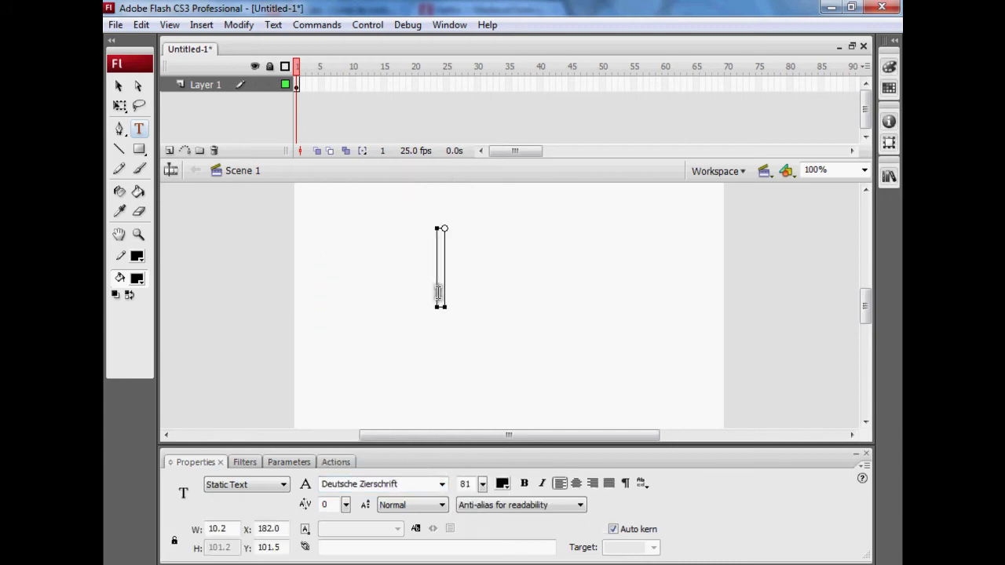
{"action": "type", "text": "mobbm"}
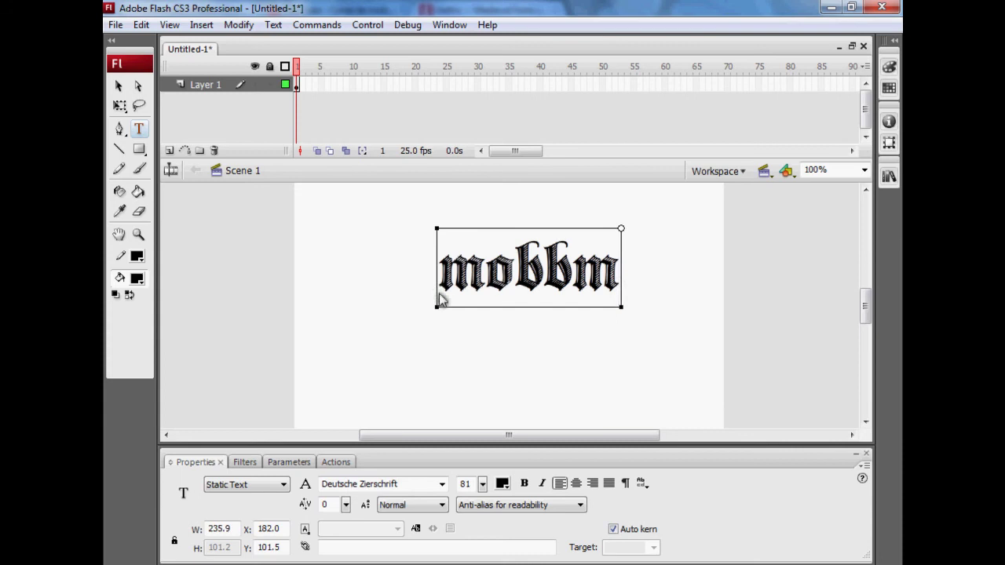
{"action": "type", "text": "aster"}
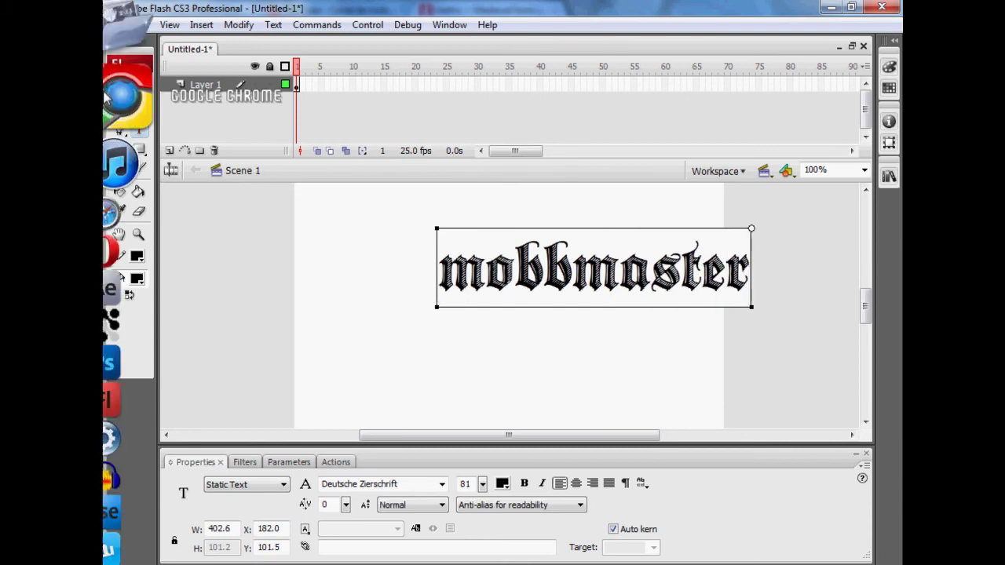
- Move the mobbmaster text up to near the centre of the stage
{"action": "left_click", "coordinate": [119, 85]}
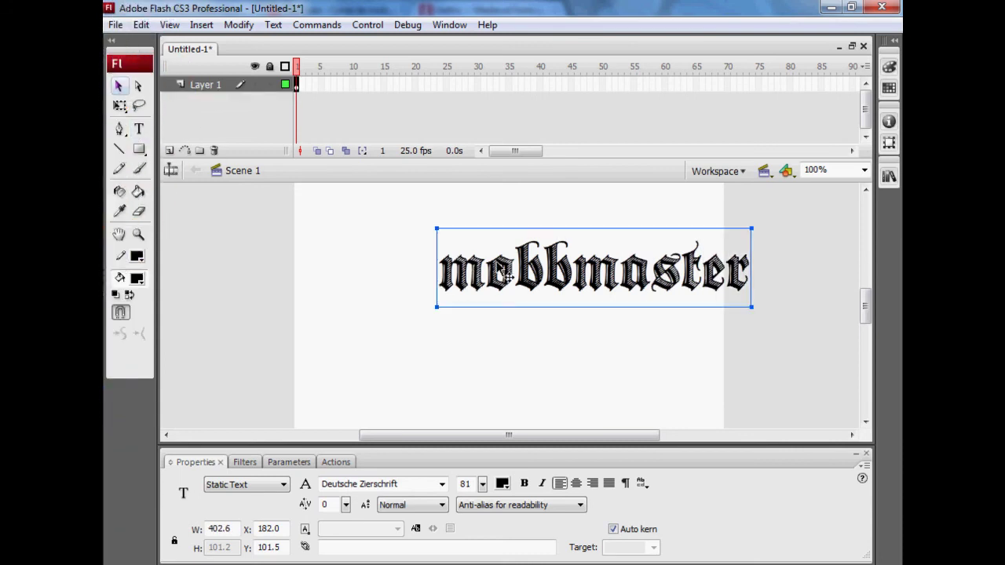
{"action": "mouse_move", "coordinate": [507, 266]}
{"action": "left_mouse_down"}
{"action": "mouse_move", "coordinate": [414, 264]}
{"action": "mouse_move", "coordinate": [397, 275]}
{"action": "left_mouse_up"}
{"action": "mouse_move", "coordinate": [523, 289]}
{"action": "left_mouse_down"}
{"action": "mouse_move", "coordinate": [532, 388]}
{"action": "mouse_move", "coordinate": [552, 390]}
{"action": "left_mouse_up"}
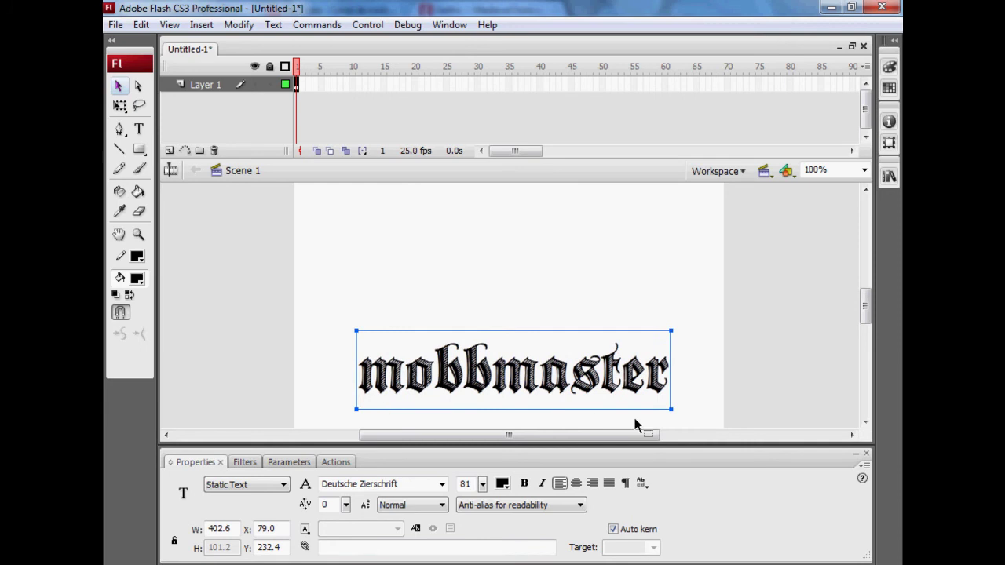
{"action": "left_click_drag", "start_coordinate": [595, 398], "coordinate": [598, 314]}
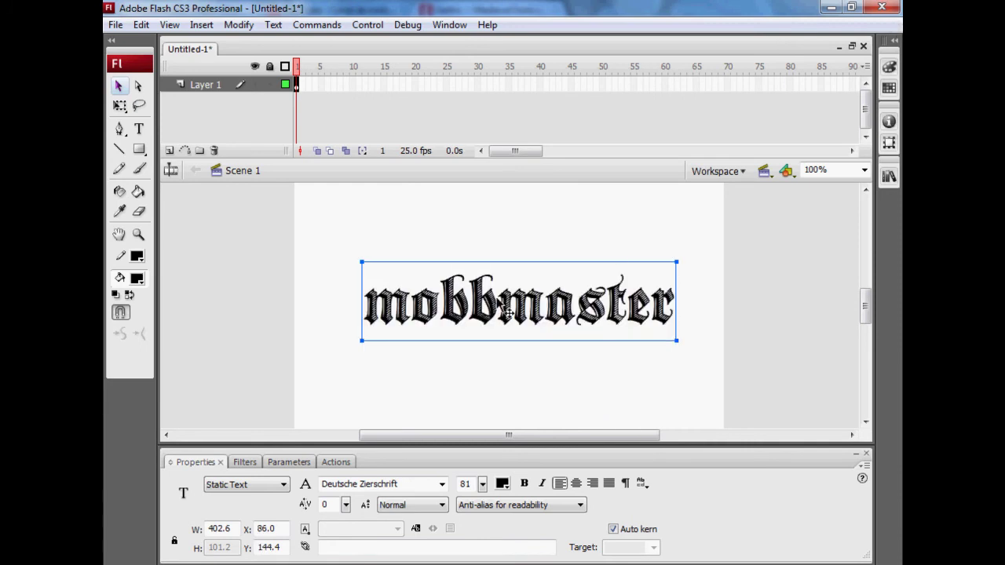
{"action": "left_click", "coordinate": [139, 129]}
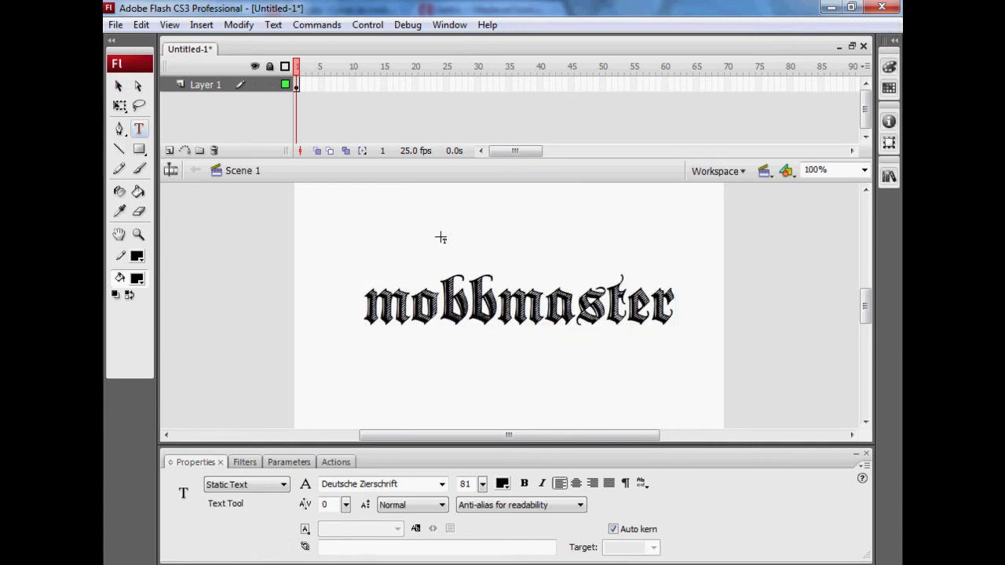
- Add a sample line of Deutsche Zierschrift glyphs '?) ((' above mobbmaster
{"action": "left_click", "coordinate": [441, 239]}
{"action": "type", "text": "1223"}
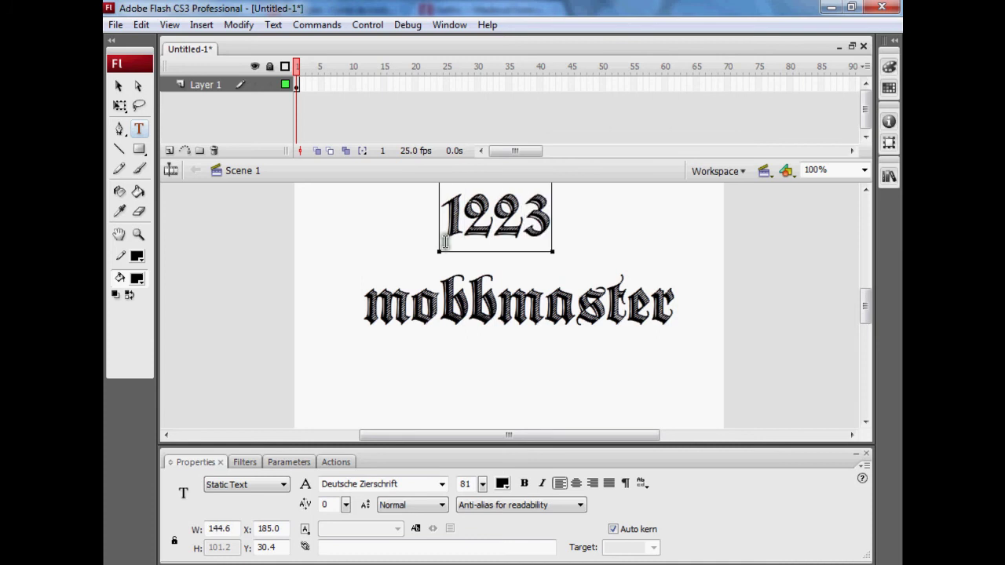
{"action": "key", "text": "BackSpace"}
{"action": "key", "text": "BackSpace"}
{"action": "key", "text": "BackSpace"}
{"action": "key", "text": "BackSpace"}
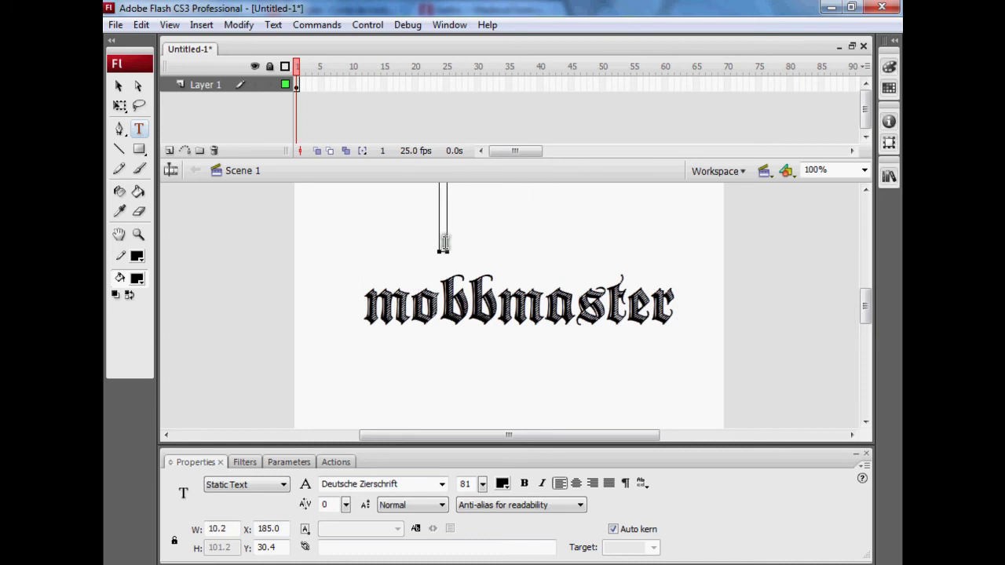
{"action": "type", "text": "k"}
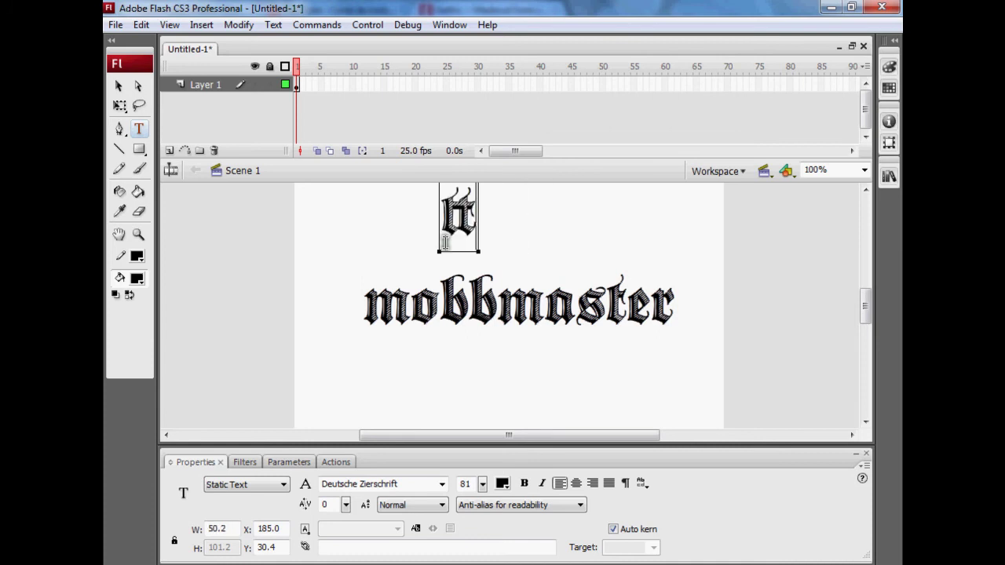
{"action": "type", "text": "?)"}
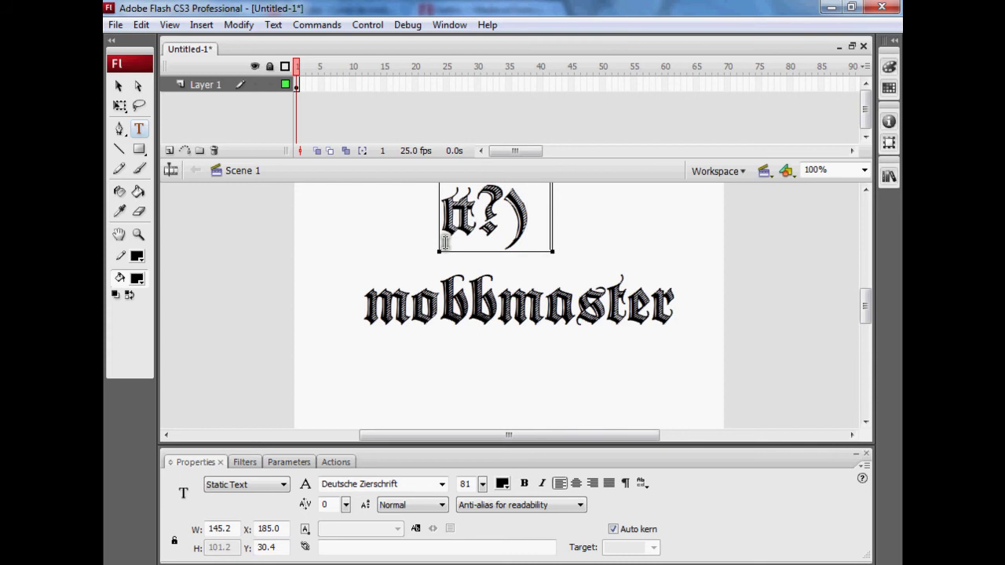
{"action": "type", "text": " (("}
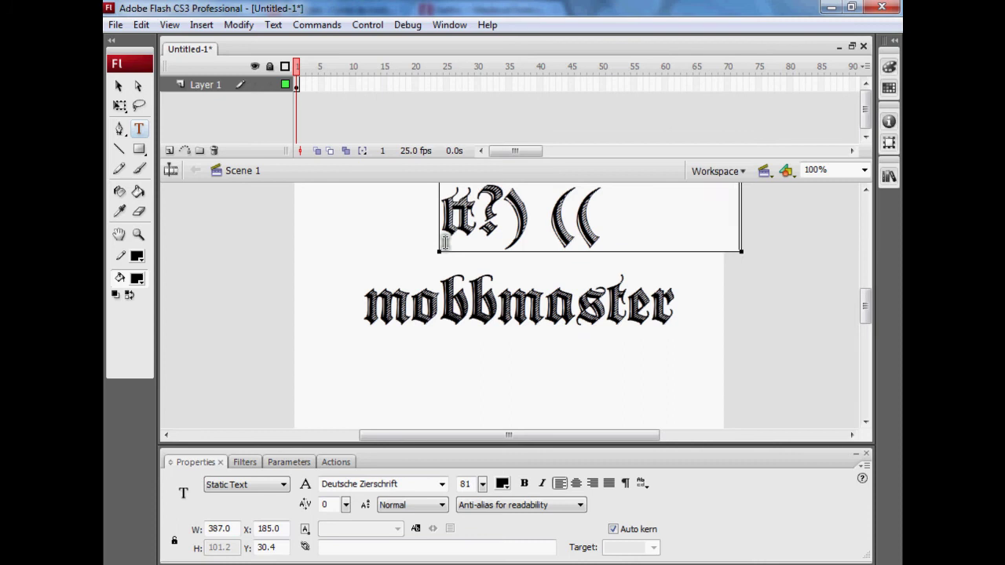
{"action": "scroll", "coordinate": [706, 242], "scroll_direction": "up", "scroll_amount": 2}
{"action": "scroll", "coordinate": [651, 258], "scroll_direction": "up", "scroll_amount": 2}
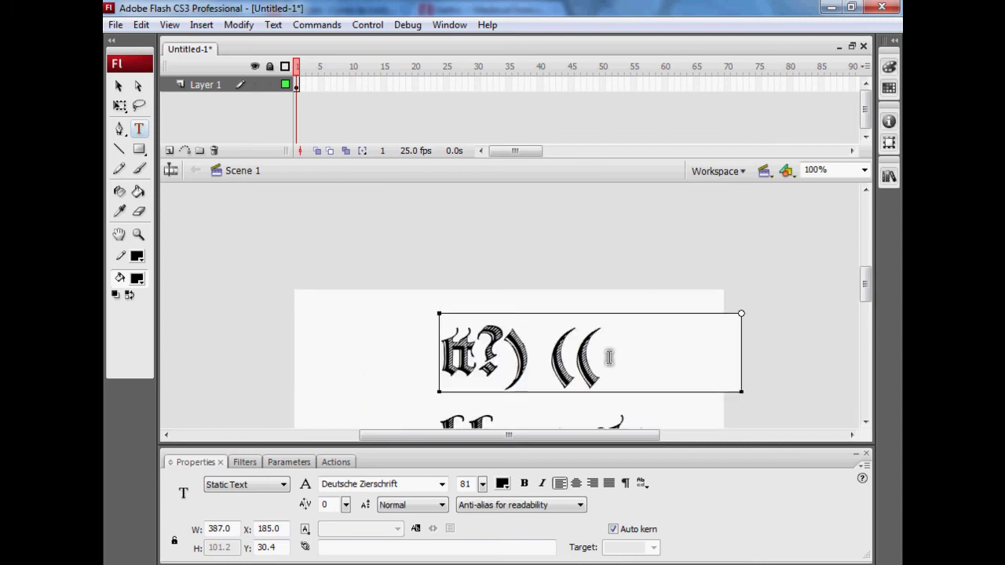
{"action": "left_click_drag", "start_coordinate": [602, 350], "coordinate": [752, 337]}
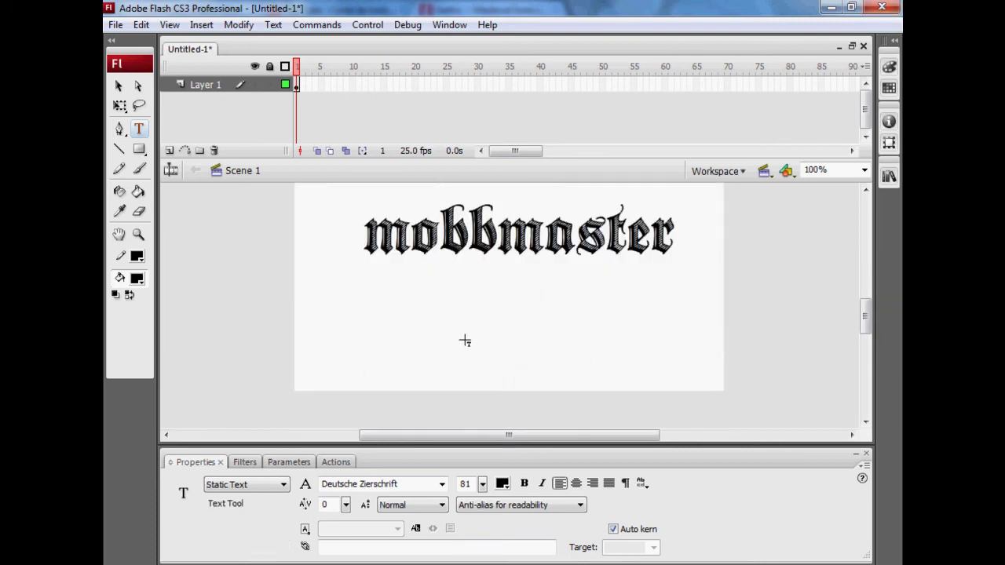
{"action": "scroll", "coordinate": [465, 341], "scroll_direction": "up", "scroll_amount": 5}
{"action": "scroll", "coordinate": [486, 334], "scroll_direction": "down", "scroll_amount": 2}
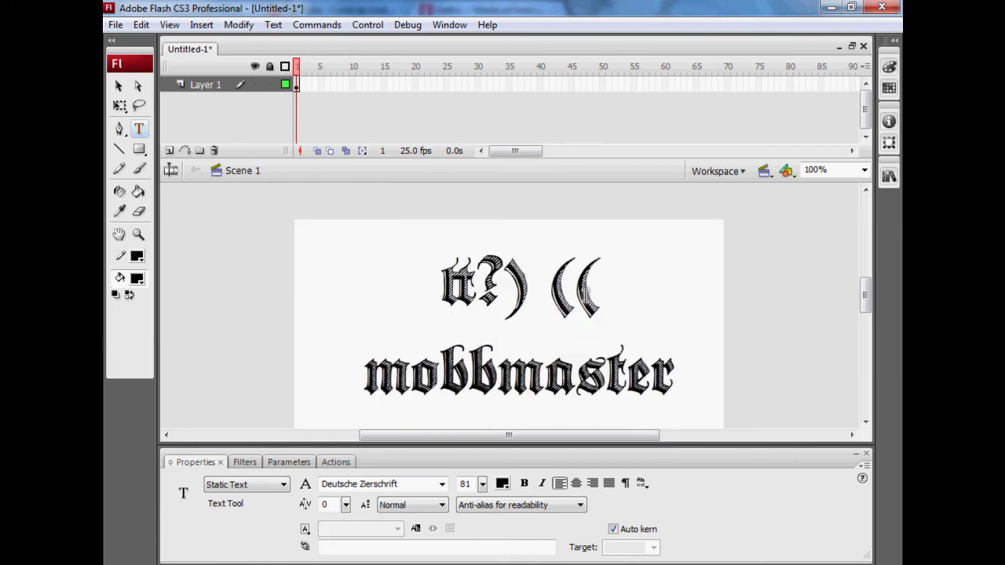
{"action": "left_click", "coordinate": [620, 289]}
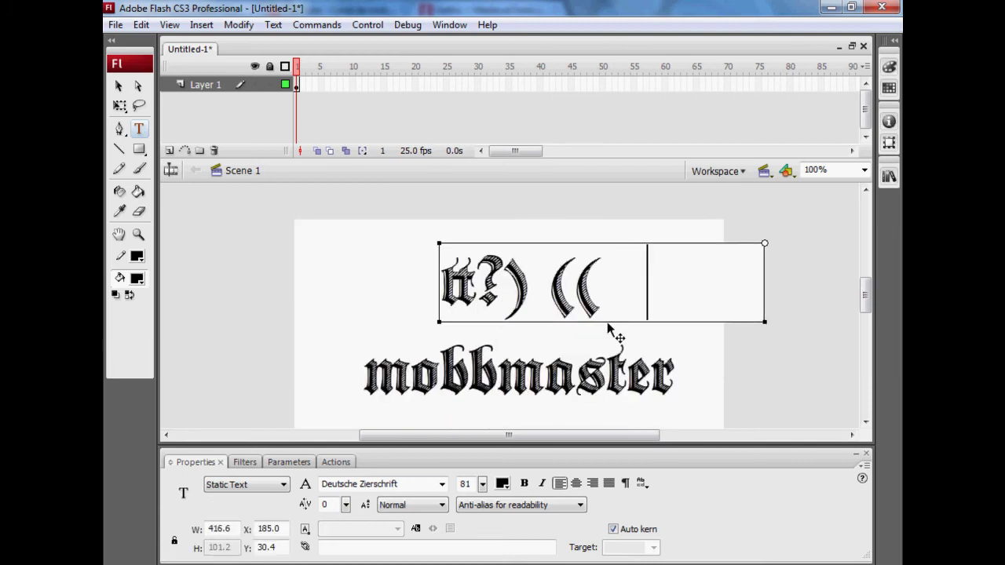
- Keep the Flash document open and delete the sample symbols text, leaving only mobbmaster
{"action": "left_click", "coordinate": [882, 7]}
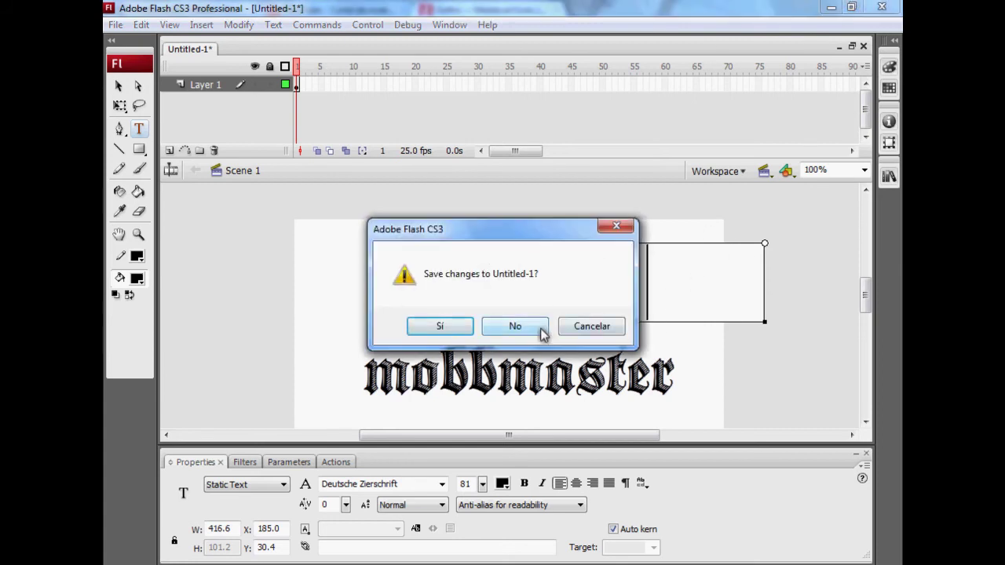
{"action": "left_click", "coordinate": [591, 326]}
{"action": "left_click", "coordinate": [118, 86]}
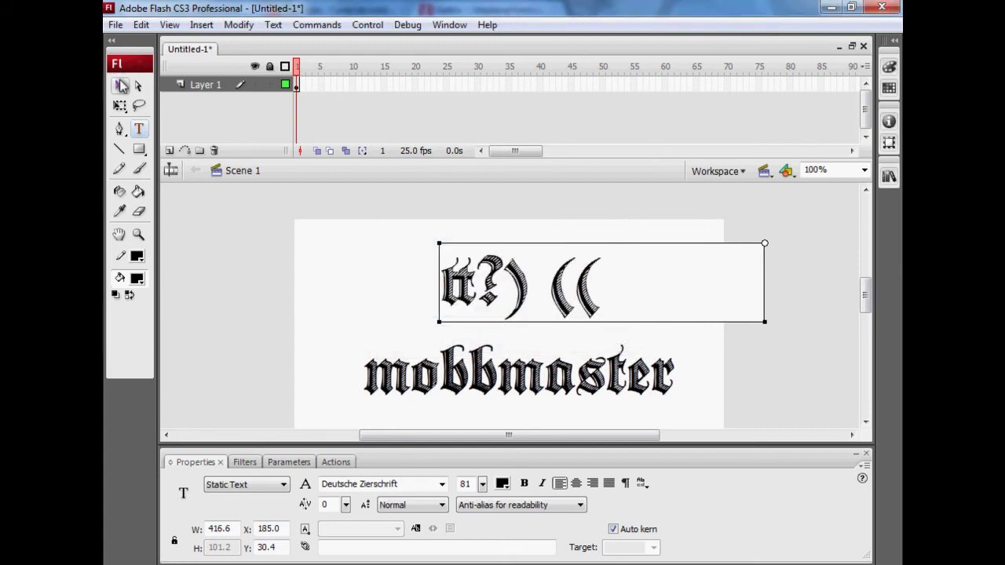
{"action": "left_click", "coordinate": [291, 282]}
{"action": "left_click_drag", "start_coordinate": [543, 299], "coordinate": [464, 302]}
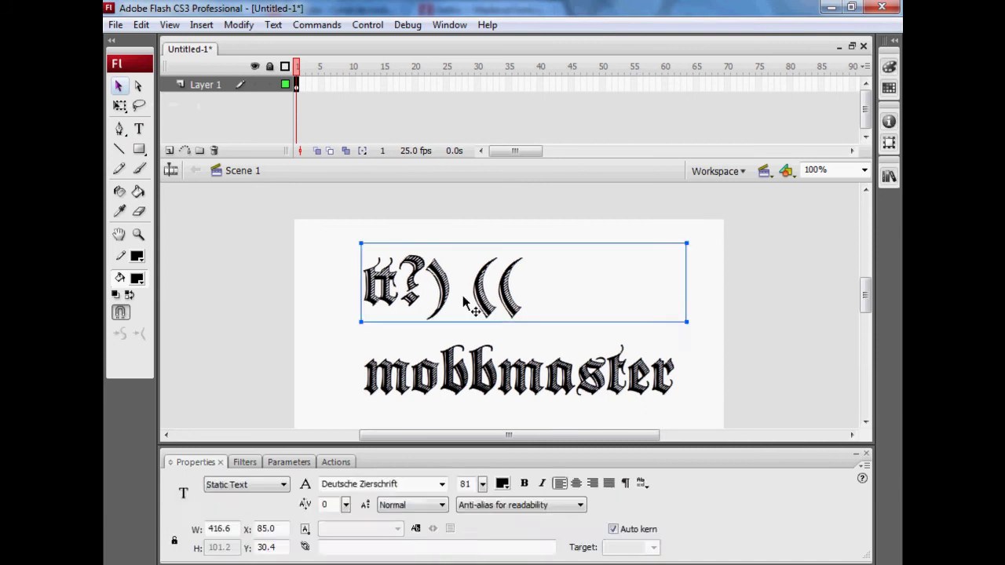
{"action": "key", "text": "Delete"}
- Minimize Flash and Chrome and switch to After Effects showing Comp 1
{"action": "left_click", "coordinate": [831, 7]}
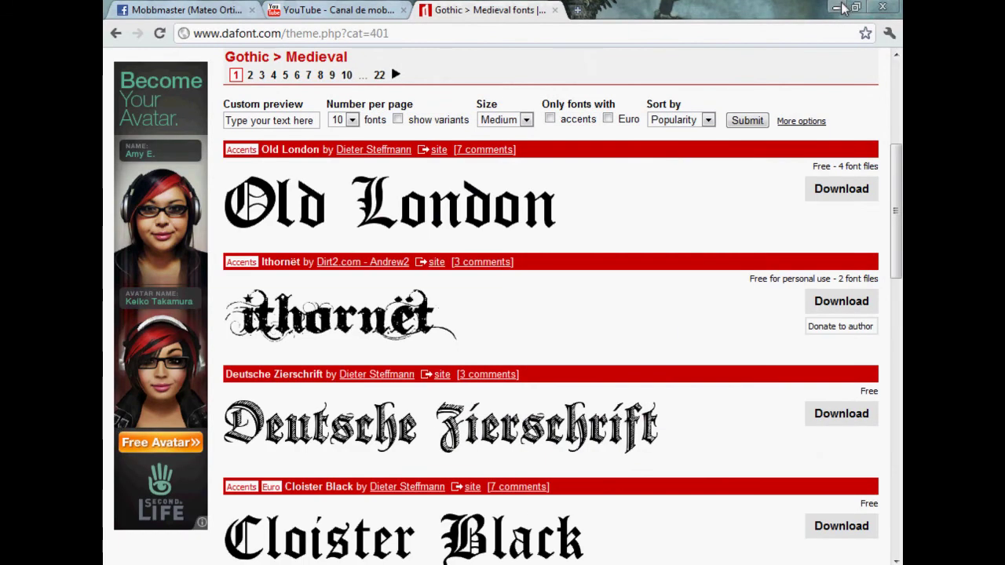
{"action": "left_click", "coordinate": [837, 7]}
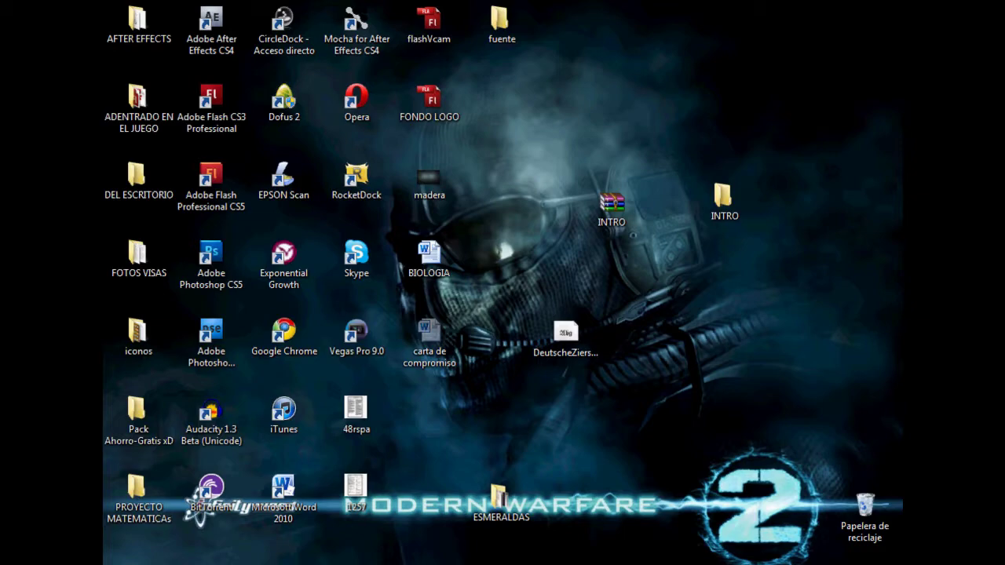
{"action": "key", "text": "alt+Tab"}
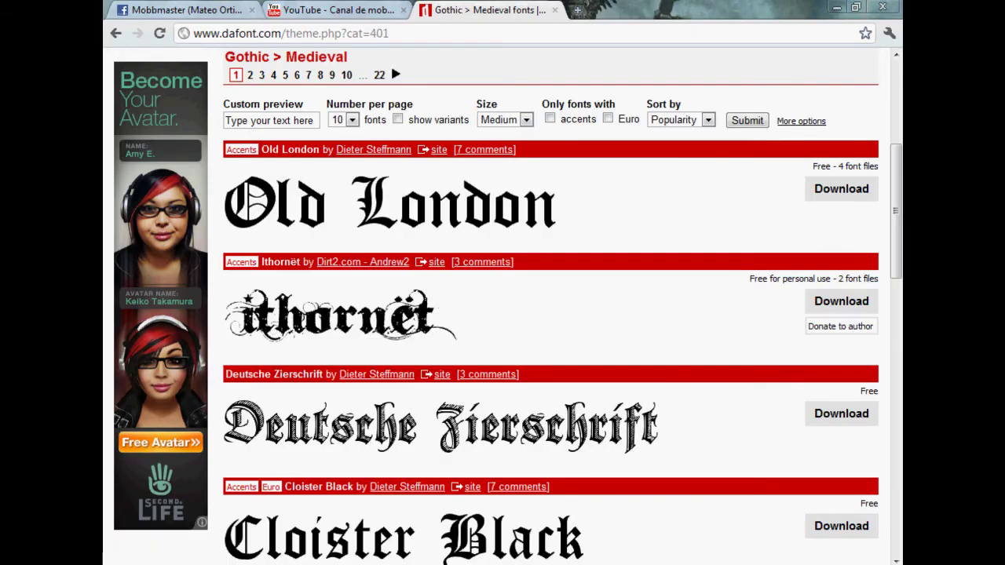
{"action": "key", "text": "alt+Tab"}
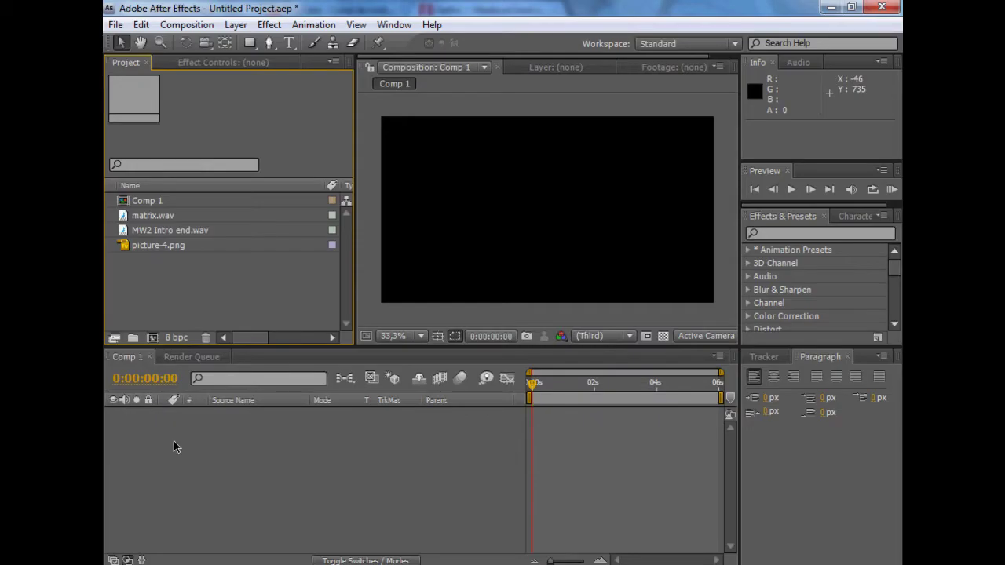
- Add matrix.wav, MW2 Intro end.wav and picture-4.png to Comp 1, with picture-4.png on top
{"action": "mouse_move", "coordinate": [197, 292]}
{"action": "left_mouse_down"}
{"action": "mouse_move", "coordinate": [200, 217]}
{"action": "mouse_move", "coordinate": [206, 474]}
{"action": "left_mouse_up"}
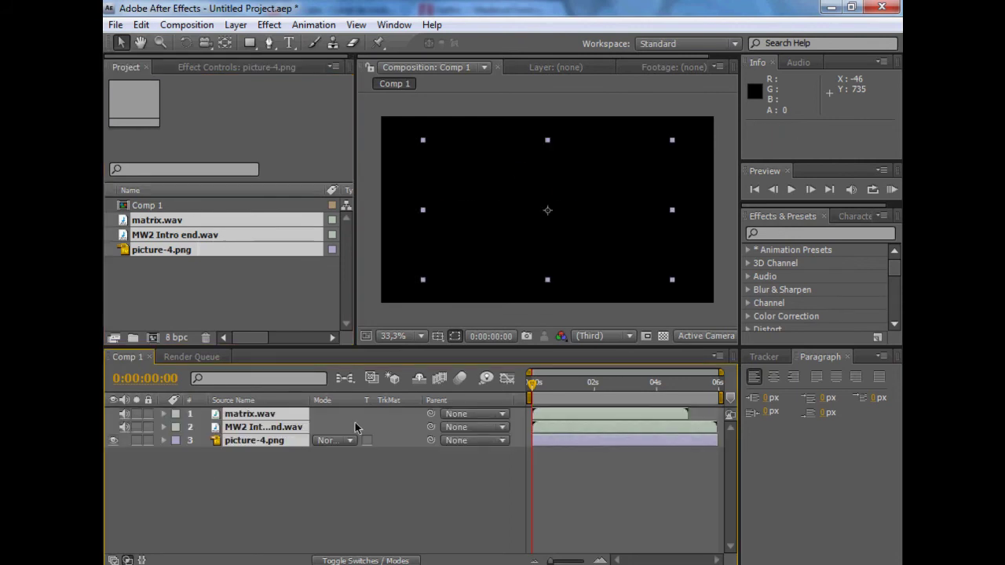
{"action": "left_click", "coordinate": [265, 488]}
{"action": "mouse_move", "coordinate": [258, 442]}
{"action": "left_mouse_down"}
{"action": "mouse_move", "coordinate": [273, 414]}
{"action": "mouse_move", "coordinate": [285, 419]}
{"action": "left_mouse_up"}
- Enlarge the picture-4.png waveform layer to 141% to fill the frame
{"action": "left_click", "coordinate": [270, 475]}
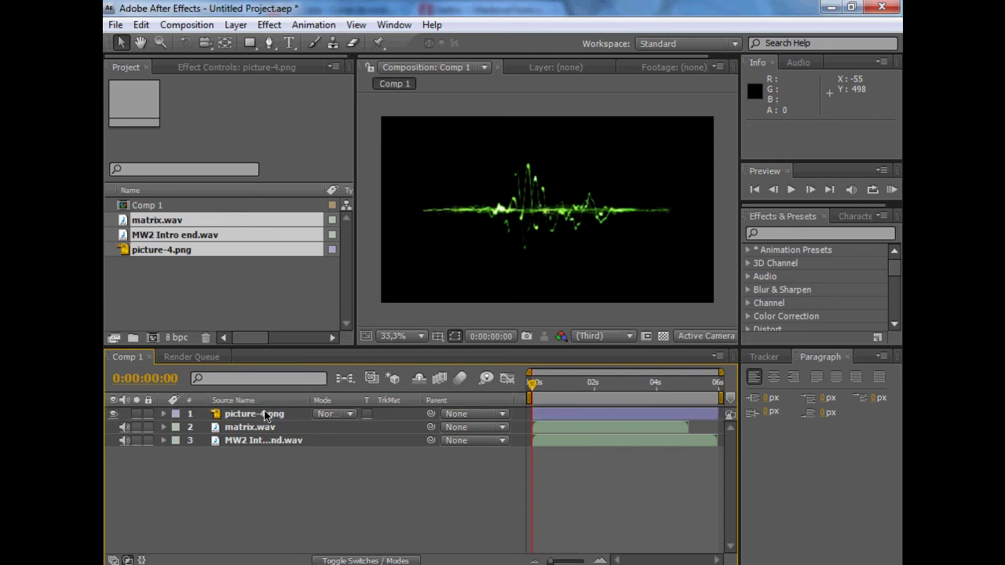
{"action": "left_click", "coordinate": [266, 416]}
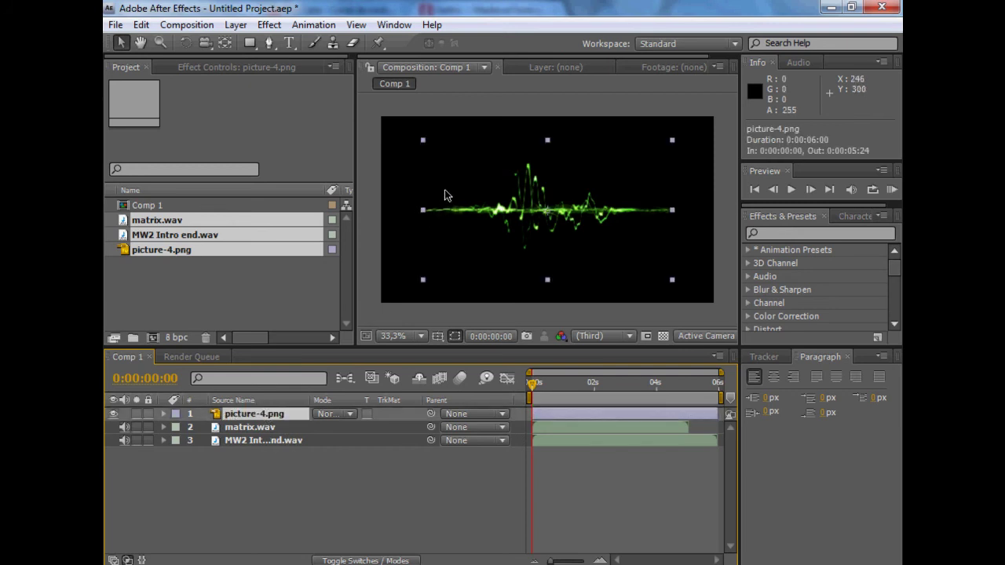
{"action": "left_click_drag", "start_coordinate": [423, 139], "coordinate": [424, 142]}
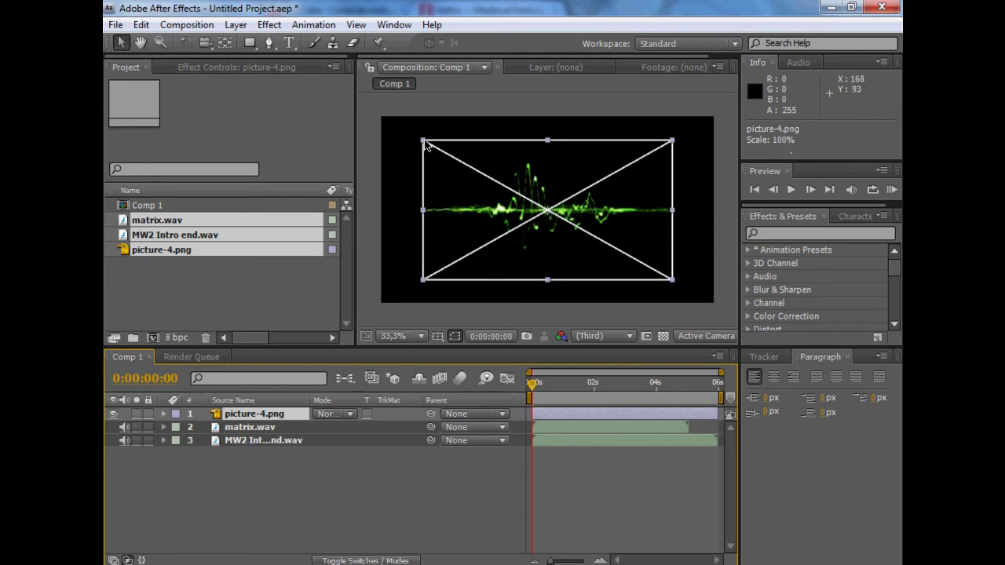
{"action": "left_click_drag", "start_coordinate": [425, 143], "coordinate": [375, 109]}
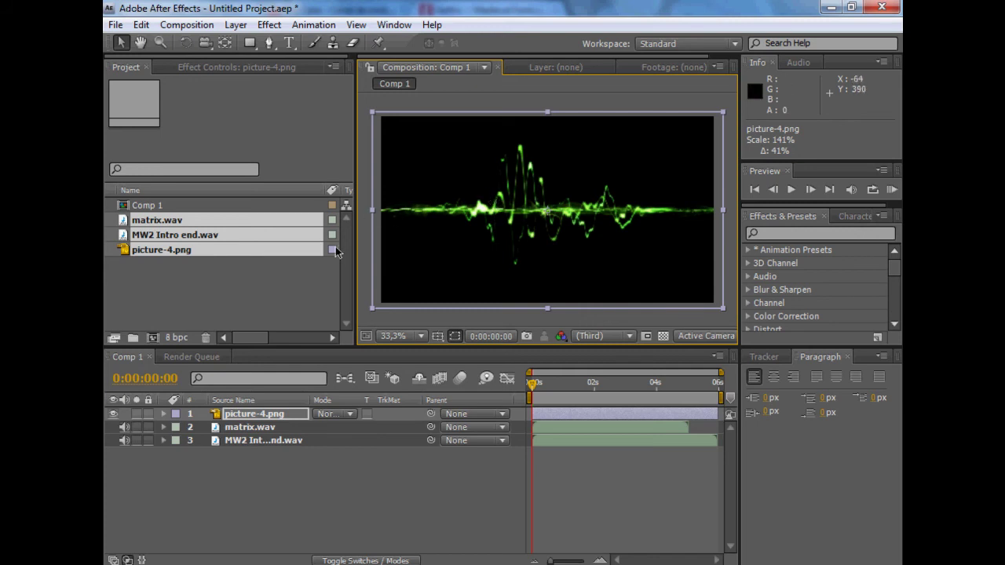
- Duplicate the picture-4.png layer and flip the copy upside down
{"action": "left_click", "coordinate": [267, 419]}
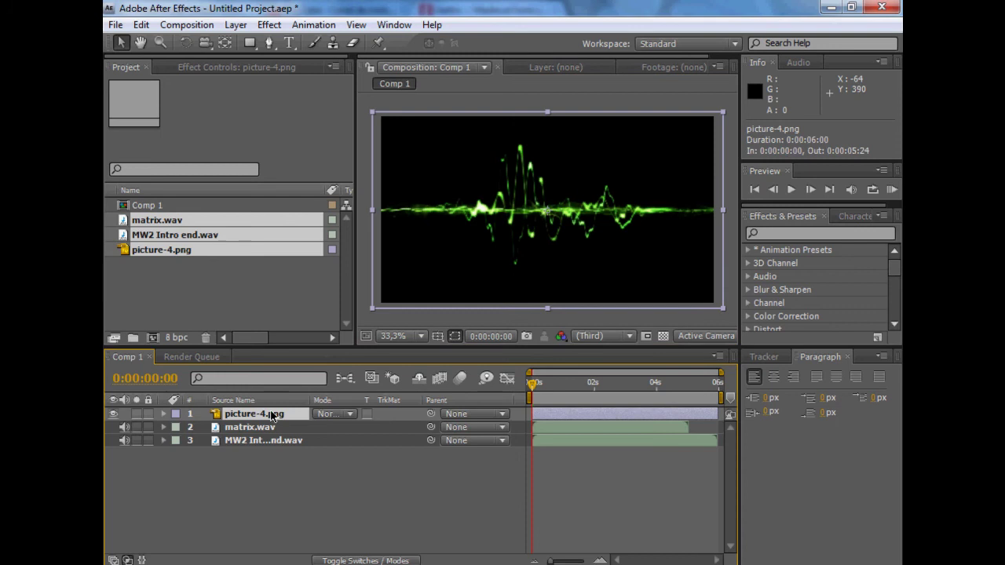
{"action": "key", "text": "ctrl+d"}
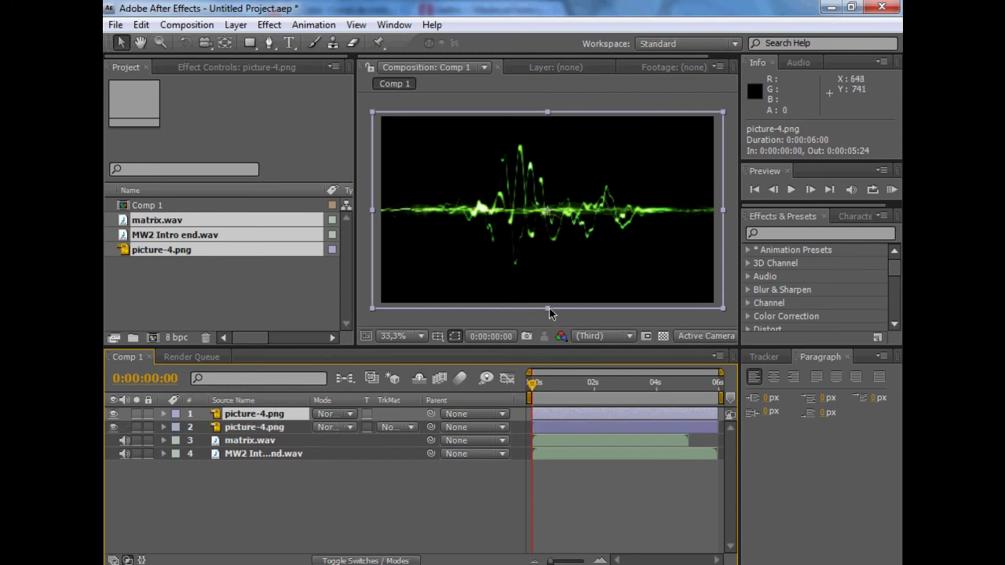
{"action": "left_click_drag", "start_coordinate": [549, 314], "coordinate": [526, 117]}
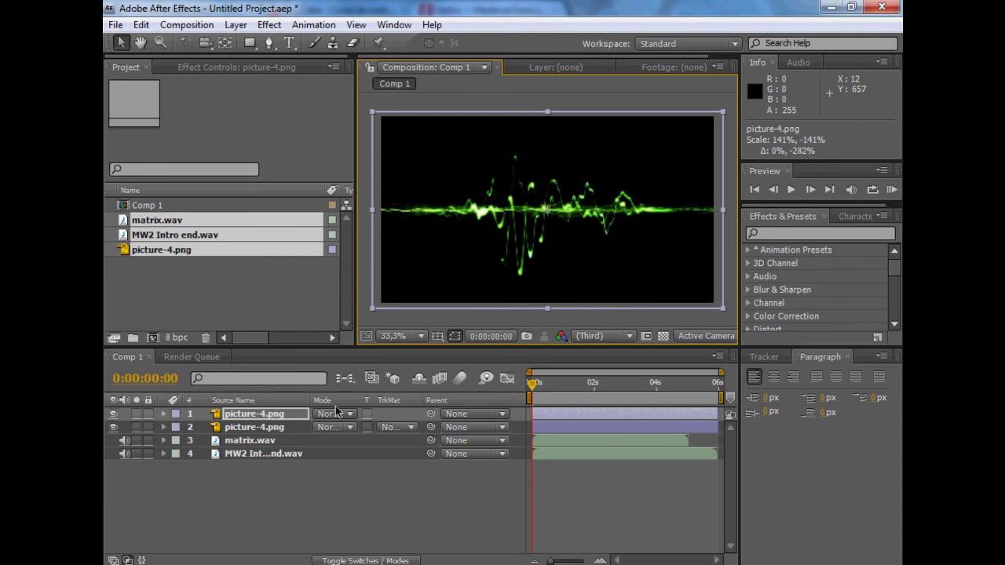
- Set the top waveform copy to Screen blend mode and shift it slightly right
{"action": "left_click", "coordinate": [394, 561]}
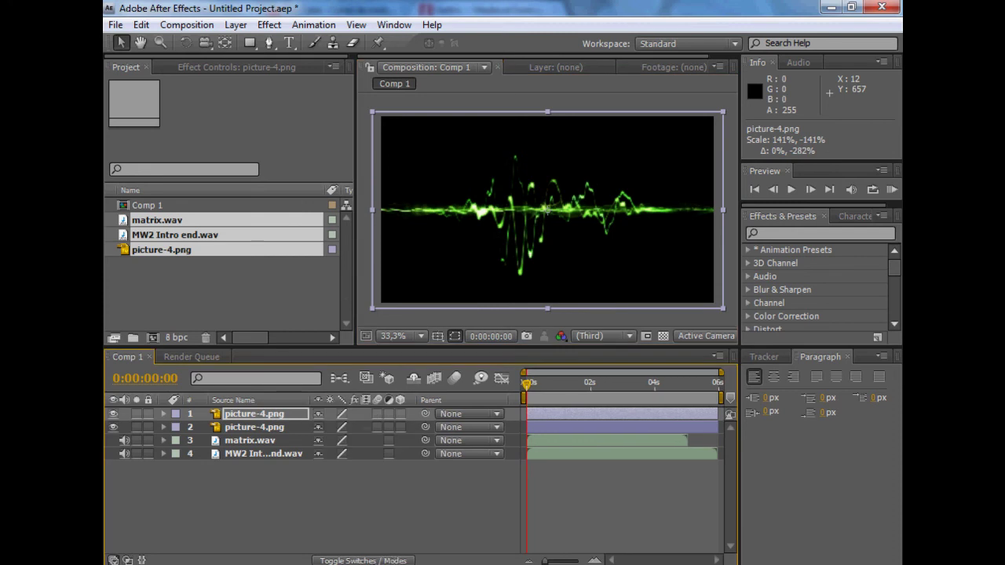
{"action": "left_click", "coordinate": [394, 560]}
{"action": "left_click", "coordinate": [350, 414]}
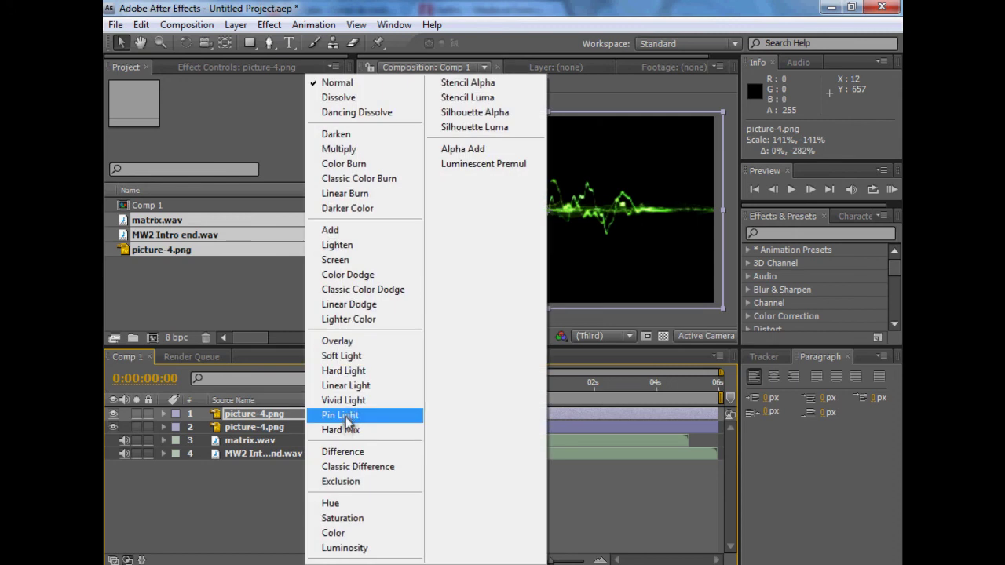
{"action": "left_click", "coordinate": [353, 261]}
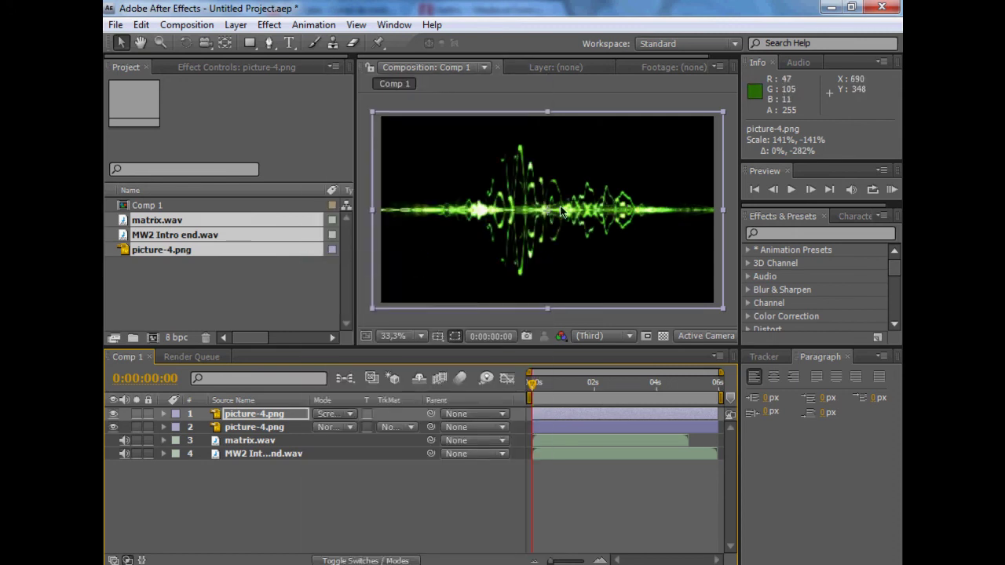
{"action": "left_click_drag", "start_coordinate": [561, 210], "coordinate": [634, 208]}
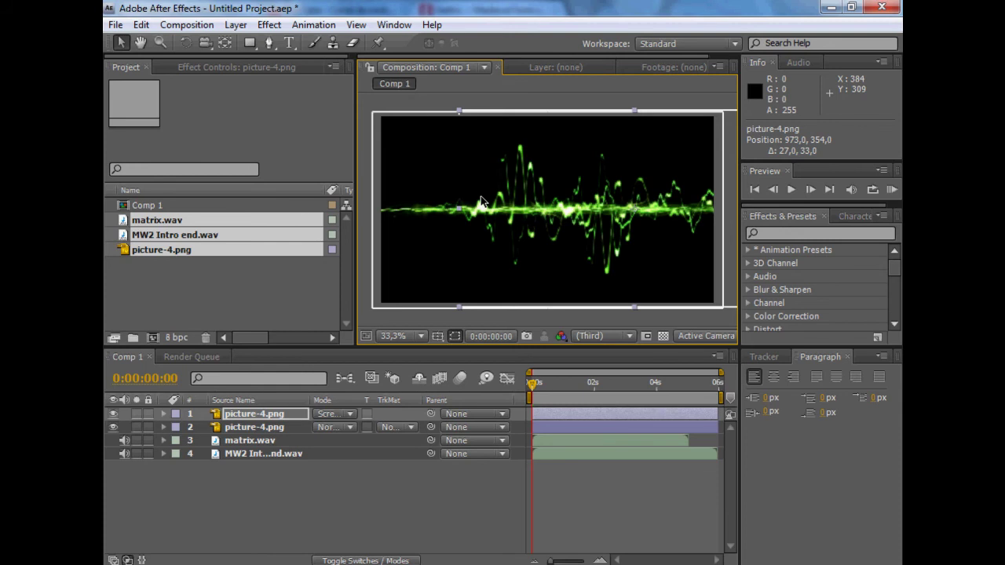
- Create a white BankGothic Md BT 250 px text layer reading 'MOBBMA…' on top of Comp 1
{"action": "left_click", "coordinate": [370, 511]}
{"action": "left_click", "coordinate": [190, 281]}
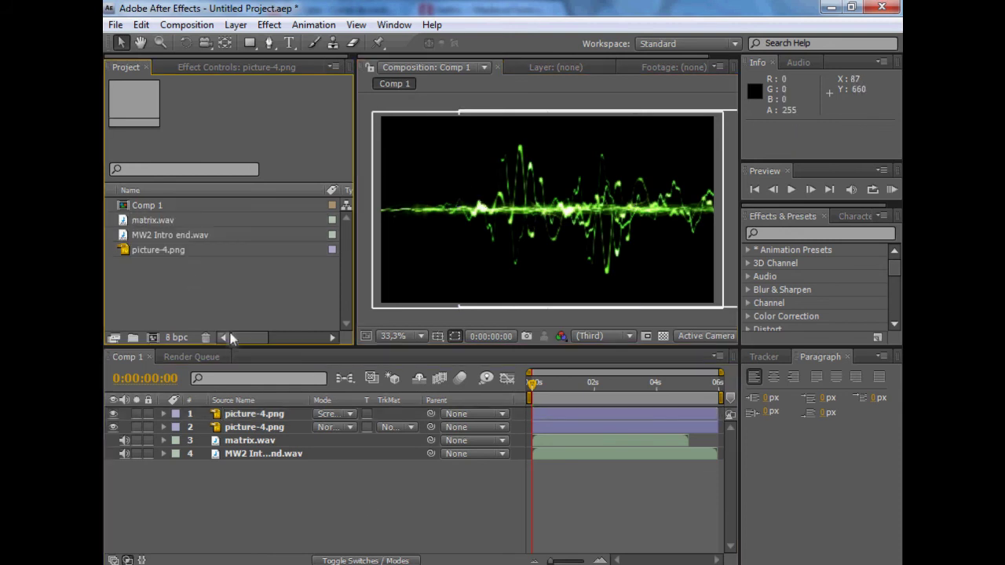
{"action": "left_click", "coordinate": [289, 44]}
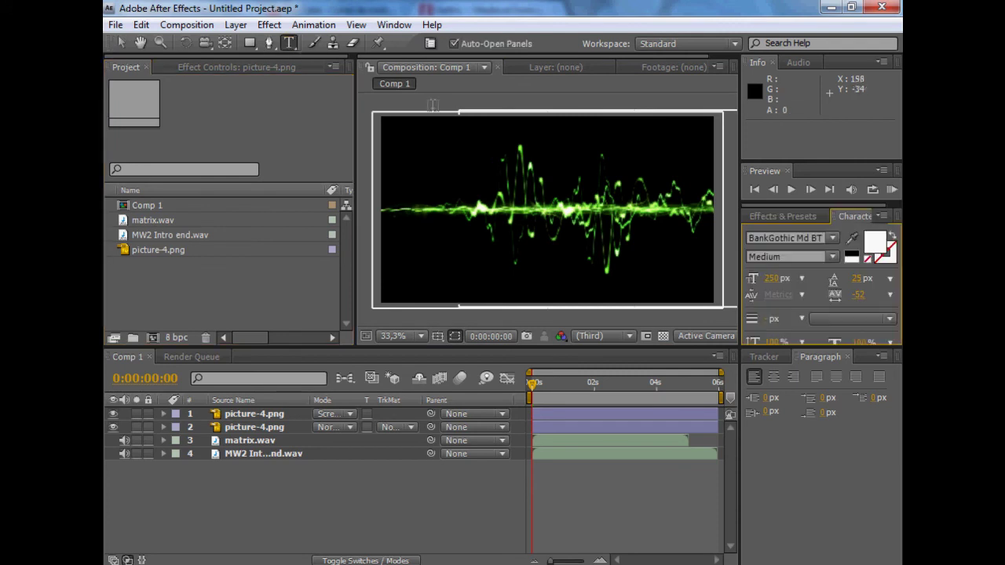
{"action": "left_click", "coordinate": [399, 208]}
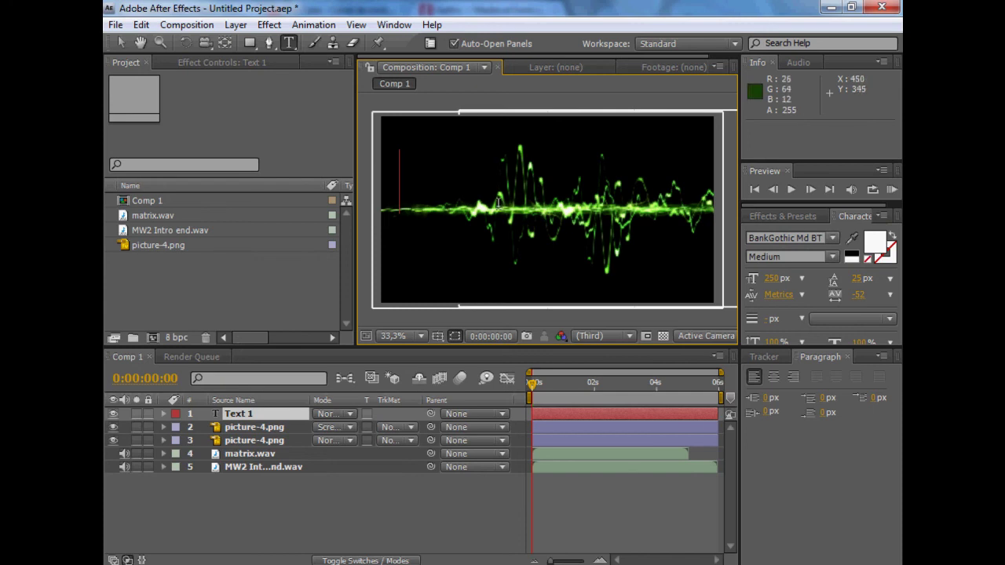
{"action": "type", "text": "MOBB"}
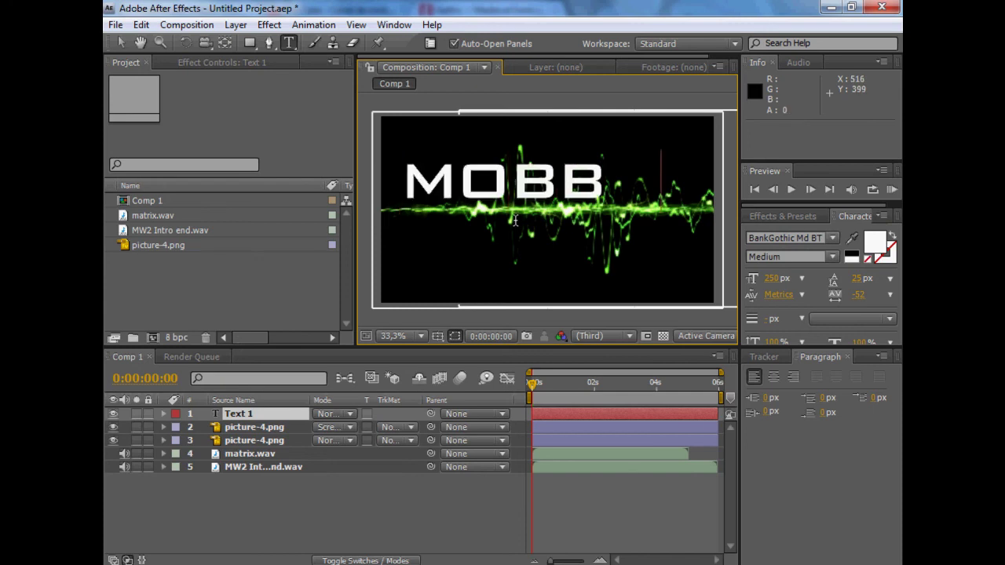
{"action": "type", "text": "MA"}
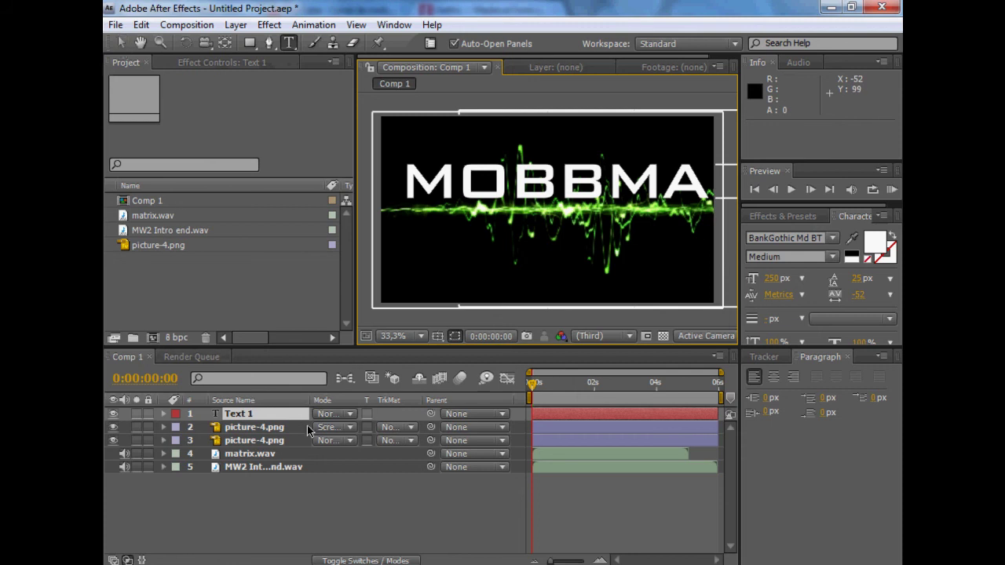
{"action": "left_click", "coordinate": [120, 42]}
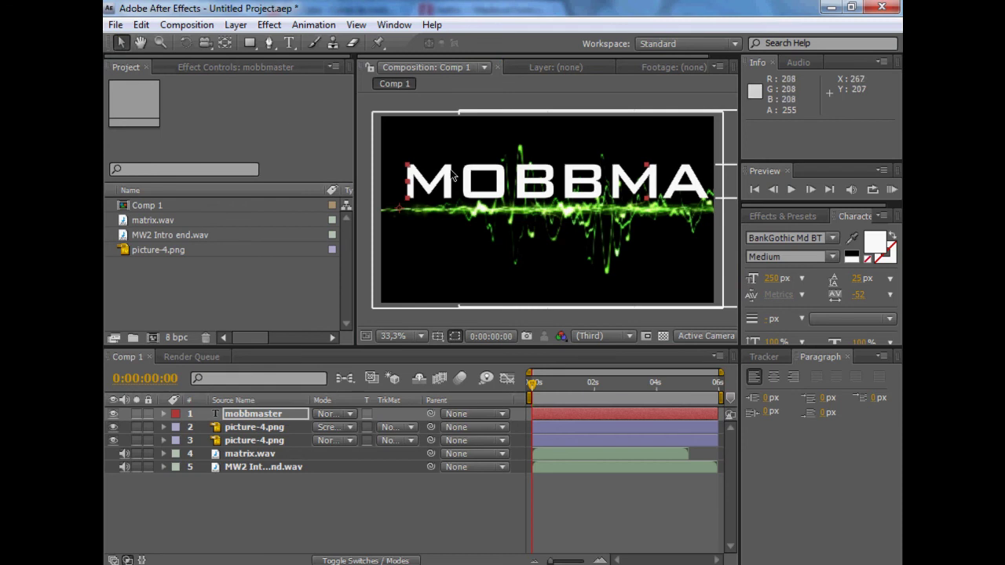
- Scale the title to 68% and center it so MOBBMASTER fits fully over the waveform
{"action": "left_click_drag", "start_coordinate": [403, 204], "coordinate": [422, 246]}
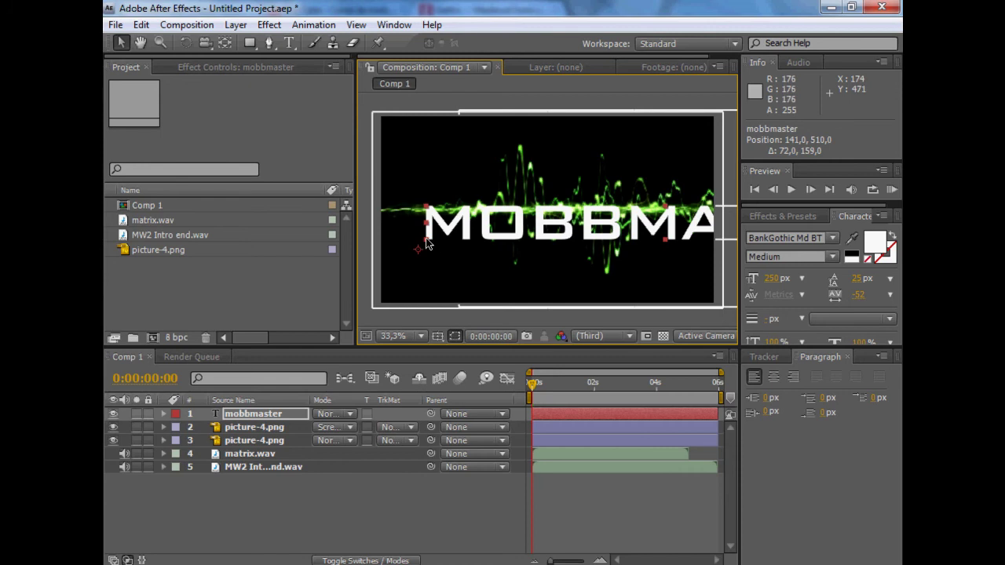
{"action": "mouse_move", "coordinate": [424, 246]}
{"action": "left_mouse_down"}
{"action": "mouse_move", "coordinate": [452, 237]}
{"action": "mouse_move", "coordinate": [448, 251]}
{"action": "mouse_move", "coordinate": [463, 246]}
{"action": "left_mouse_up"}
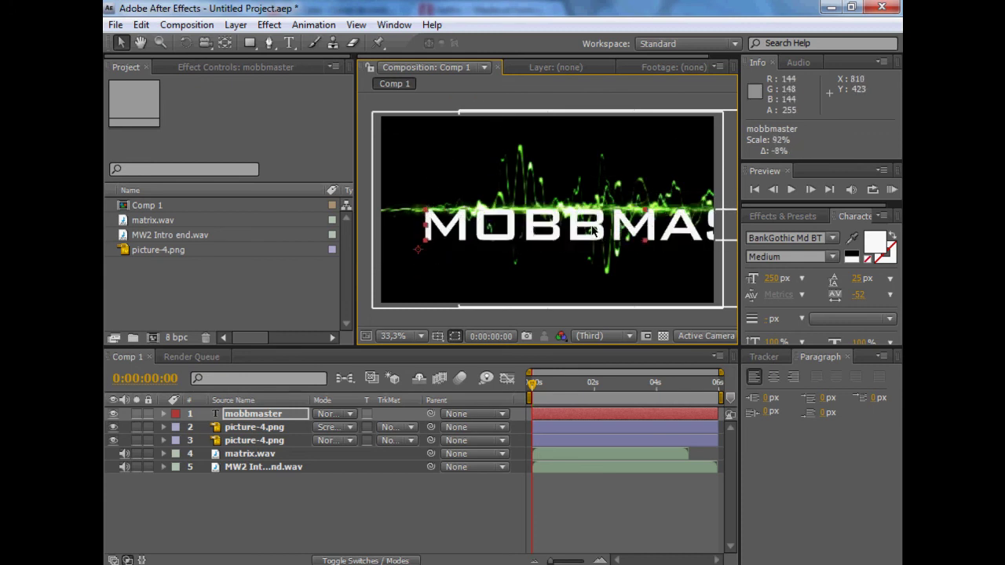
{"action": "mouse_move", "coordinate": [592, 235]}
{"action": "left_mouse_down"}
{"action": "mouse_move", "coordinate": [565, 179]}
{"action": "mouse_move", "coordinate": [551, 212]}
{"action": "left_mouse_up"}
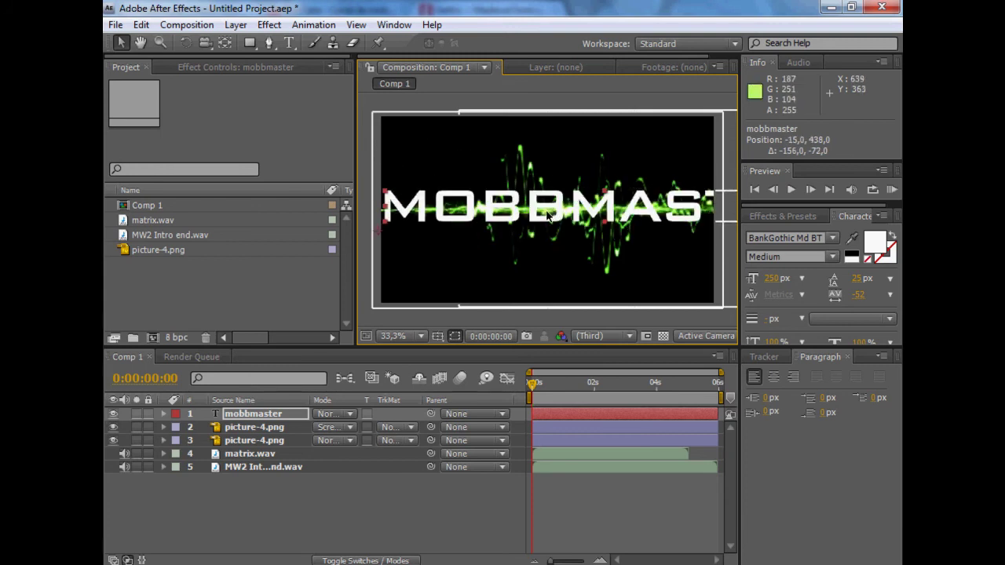
{"action": "mouse_move", "coordinate": [384, 225]}
{"action": "left_mouse_down"}
{"action": "mouse_move", "coordinate": [444, 212]}
{"action": "mouse_move", "coordinate": [407, 249]}
{"action": "left_mouse_up"}
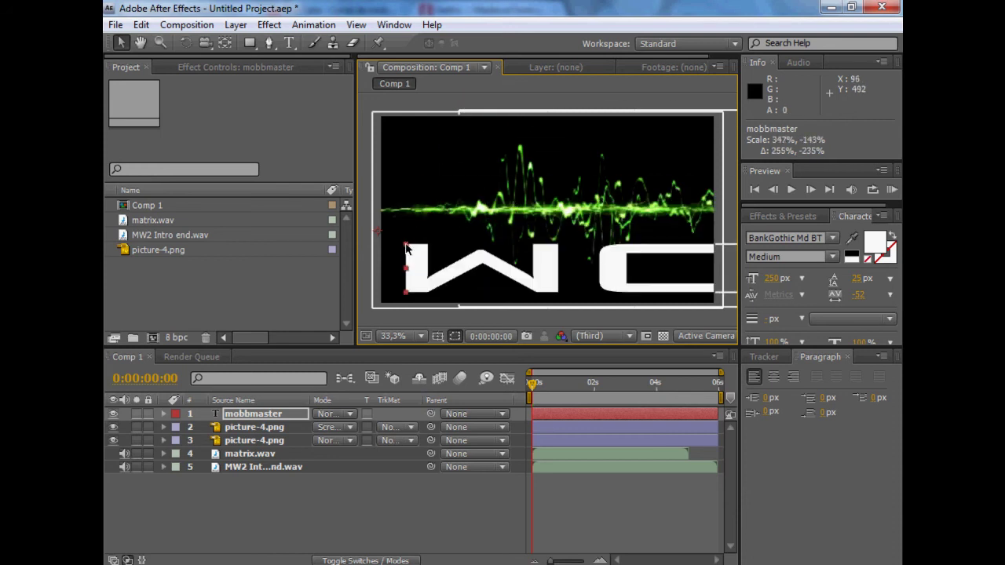
{"action": "key", "text": "ctrl+z"}
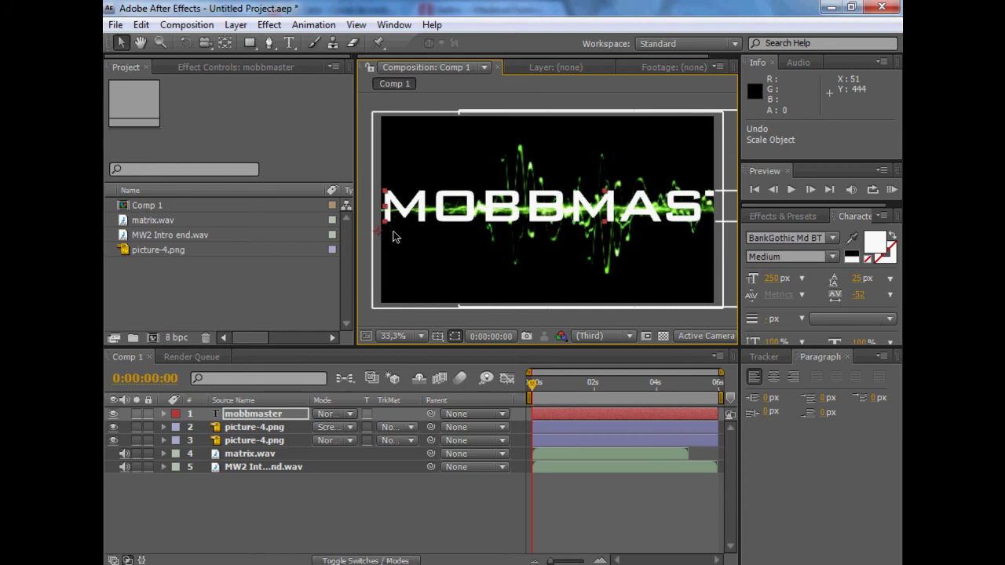
{"action": "left_click_drag", "start_coordinate": [384, 226], "coordinate": [416, 222]}
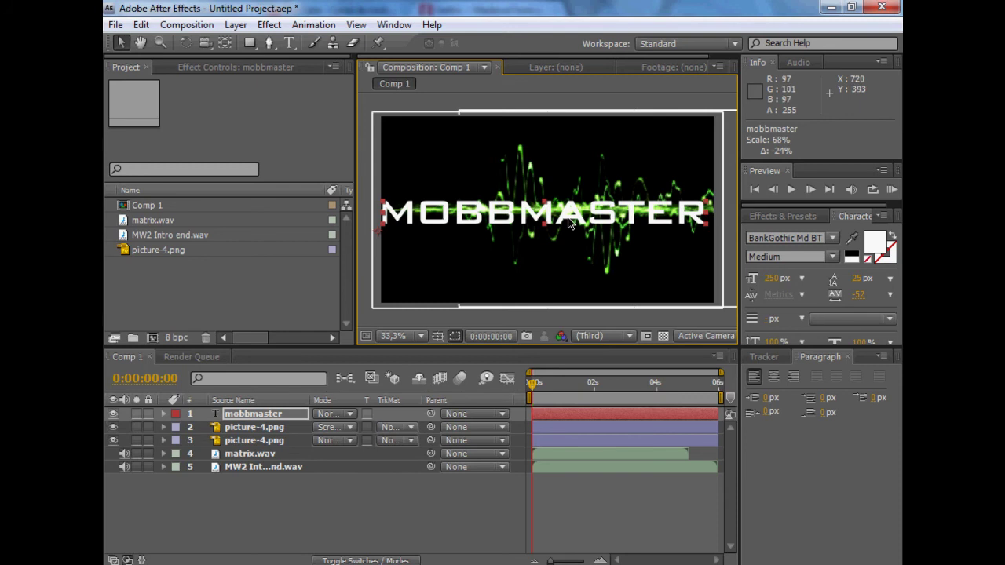
{"action": "left_click_drag", "start_coordinate": [569, 223], "coordinate": [572, 221]}
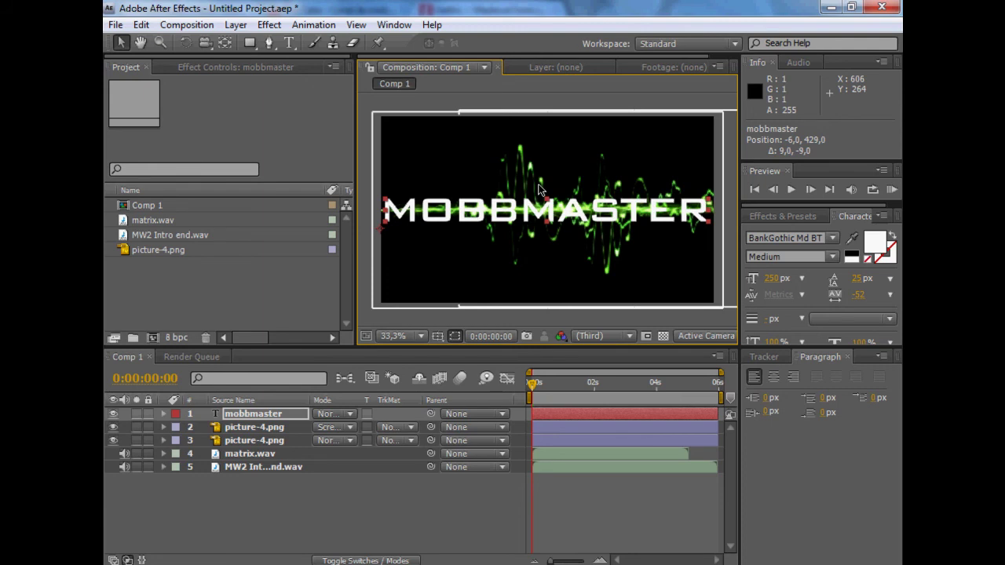
- Search Effects & Presets for 'glow' and apply Stylize > Glow to the title layer
{"action": "left_click", "coordinate": [777, 220]}
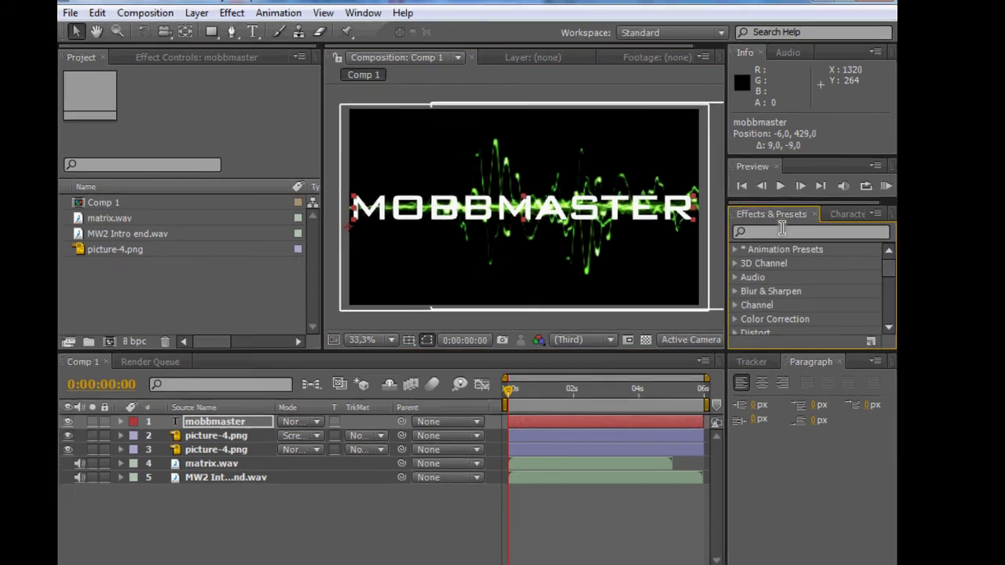
{"action": "left_click", "coordinate": [798, 236]}
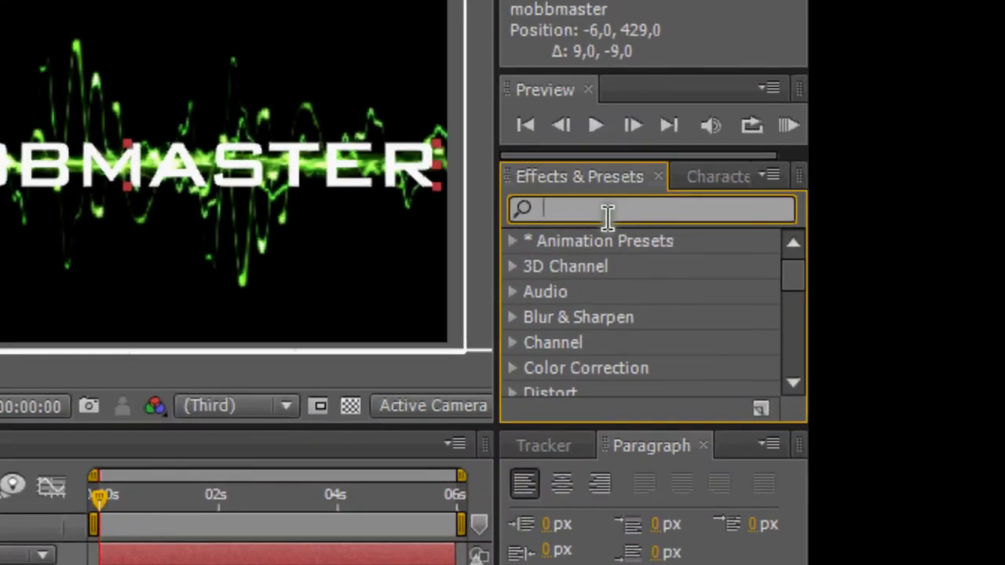
{"action": "type", "text": "gloe"}
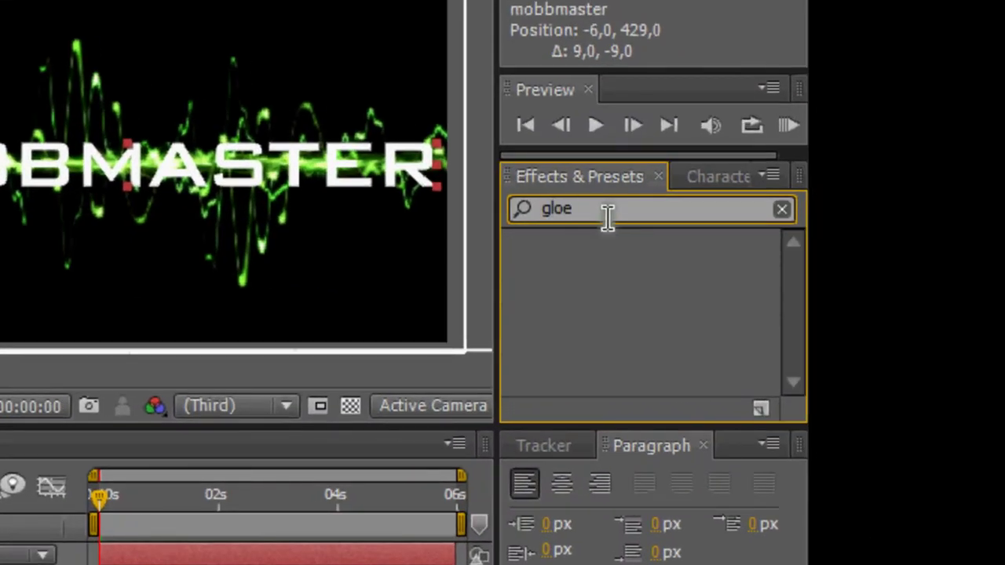
{"action": "key", "text": "BackSpace"}
{"action": "type", "text": "w"}
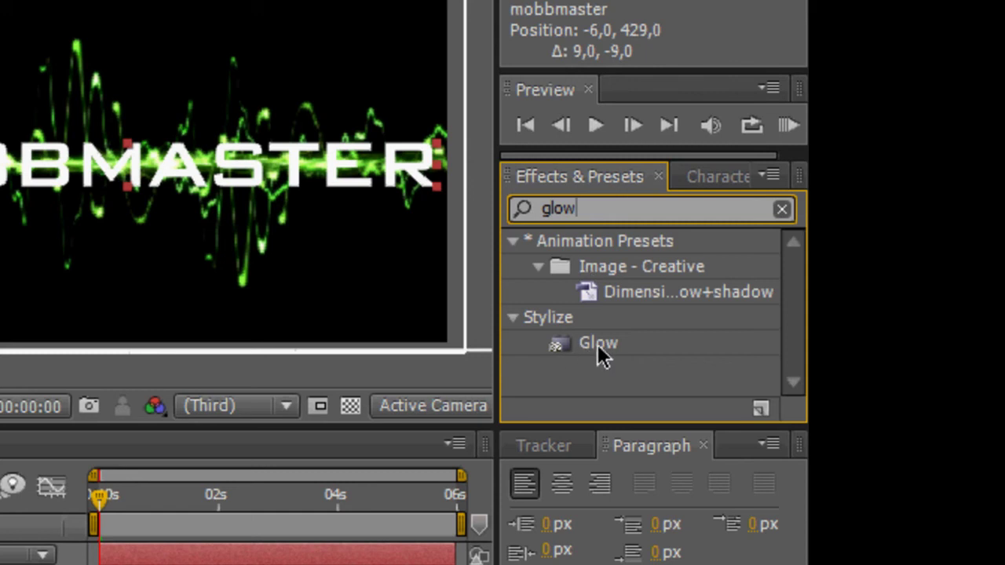
{"action": "double_click", "coordinate": [600, 345]}
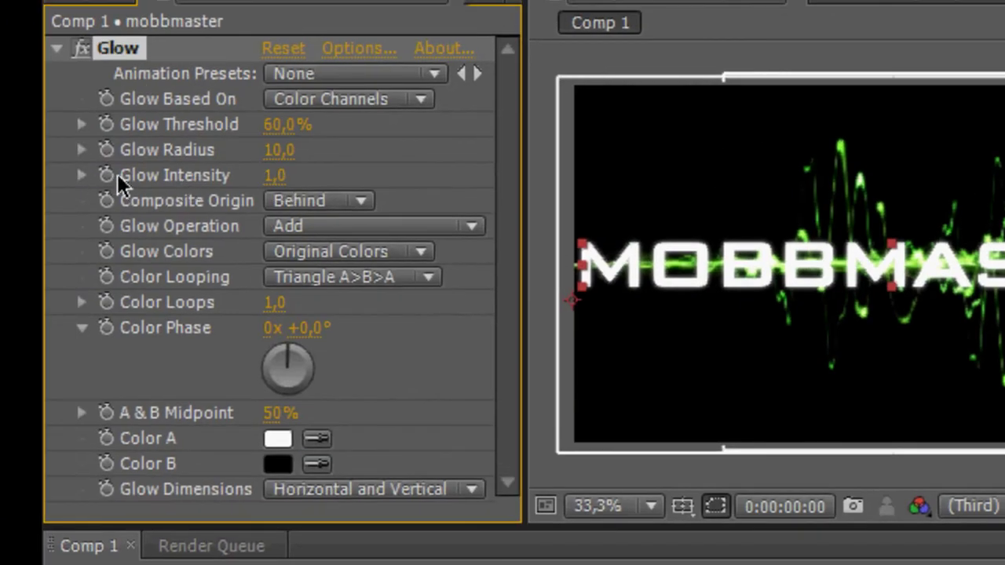
- Set Glow Intensity to 2,4, Radius to 40, Threshold to 100%, and Glow Colors to A & B Colors
{"action": "left_click_drag", "start_coordinate": [275, 177], "coordinate": [408, 191]}
{"action": "left_click_drag", "start_coordinate": [273, 186], "coordinate": [381, 200]}
{"action": "left_click_drag", "start_coordinate": [284, 147], "coordinate": [469, 150]}
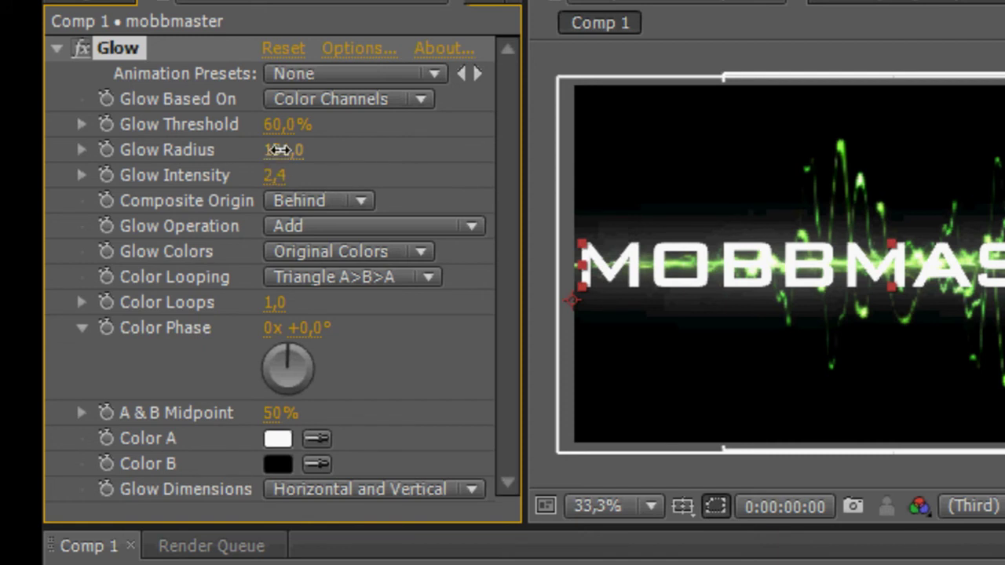
{"action": "mouse_move", "coordinate": [282, 149]}
{"action": "left_mouse_down"}
{"action": "mouse_move", "coordinate": [206, 160]}
{"action": "mouse_move", "coordinate": [287, 159]}
{"action": "mouse_move", "coordinate": [292, 149]}
{"action": "mouse_move", "coordinate": [443, 126]}
{"action": "left_mouse_up"}
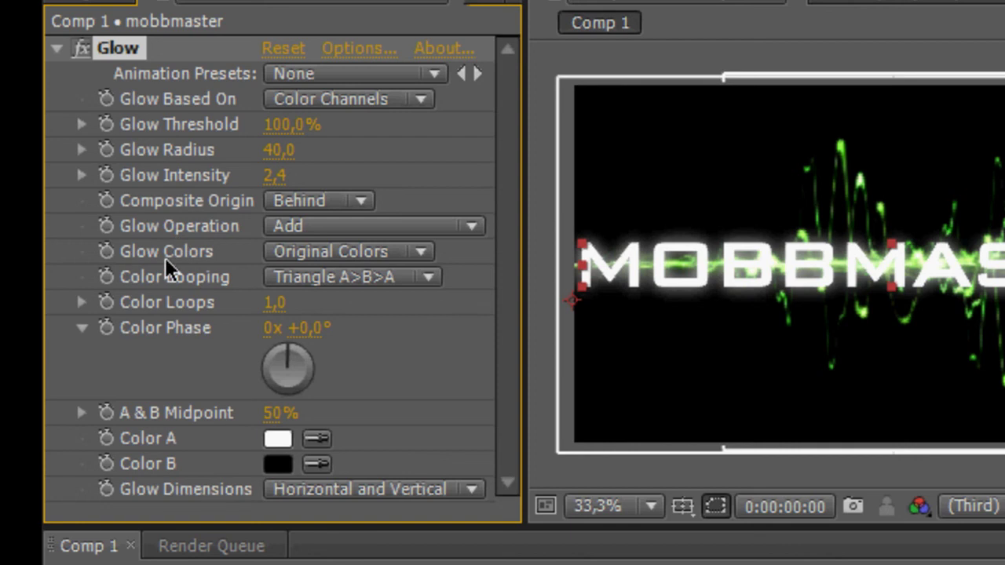
{"action": "left_click", "coordinate": [310, 257]}
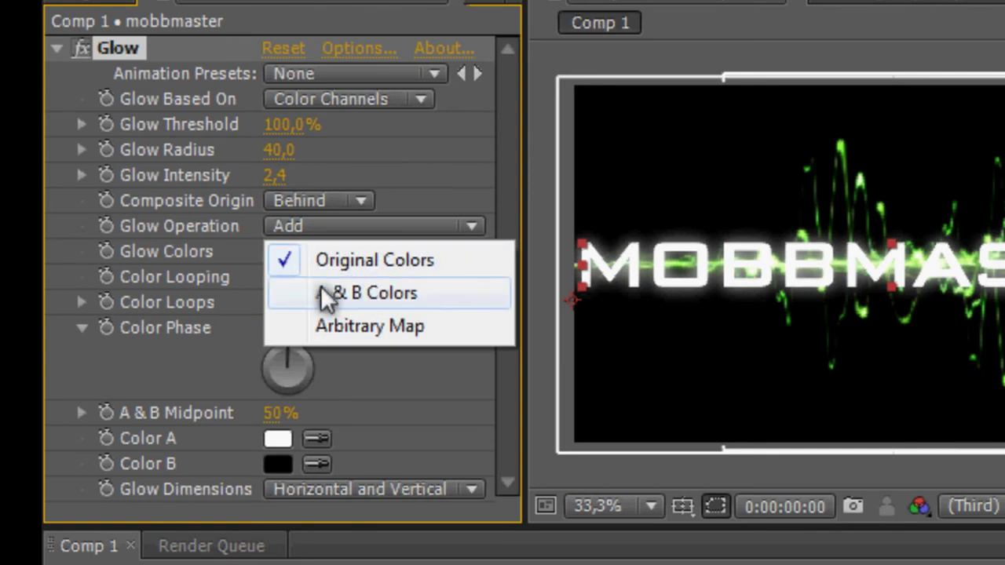
{"action": "left_click", "coordinate": [324, 291]}
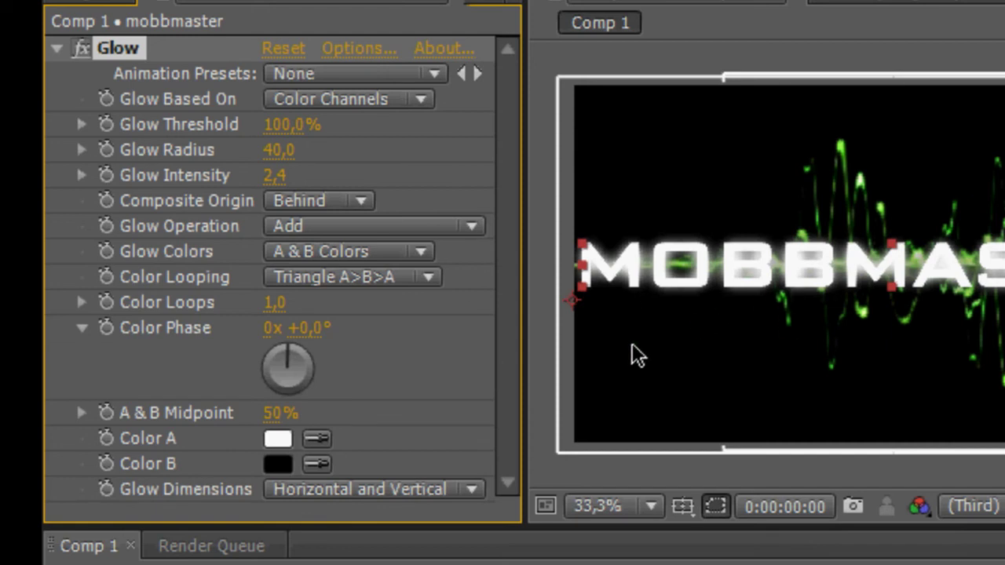
{"action": "left_click", "coordinate": [278, 441]}
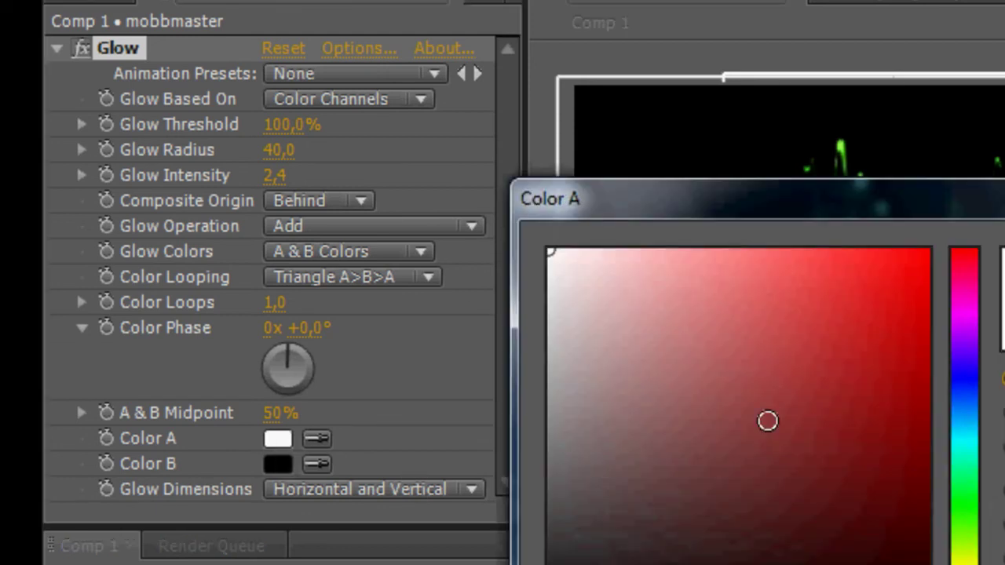
{"action": "left_click_drag", "start_coordinate": [966, 542], "coordinate": [964, 530]}
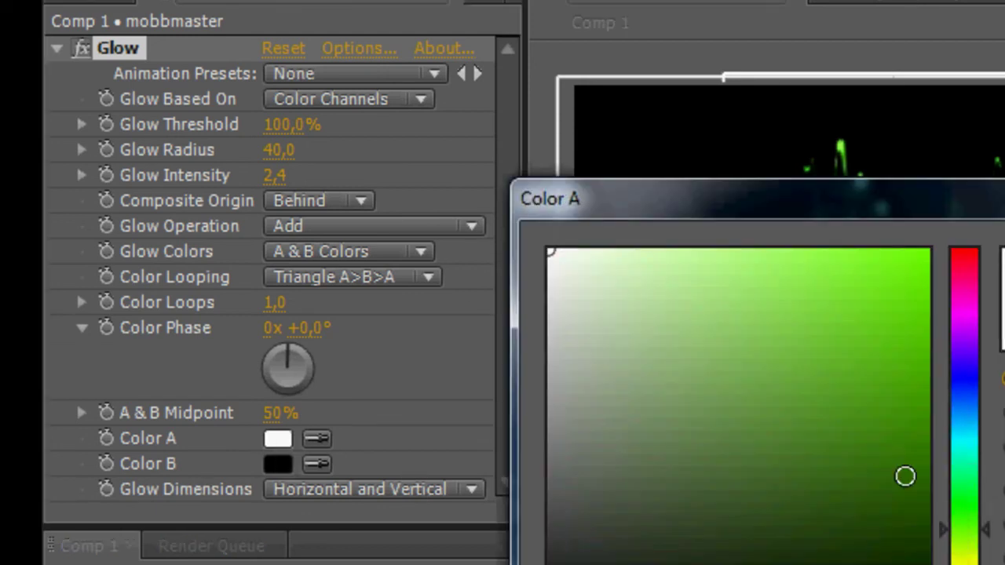
{"action": "mouse_move", "coordinate": [868, 417]}
{"action": "left_mouse_down"}
{"action": "mouse_move", "coordinate": [858, 281]}
{"action": "mouse_move", "coordinate": [844, 273]}
{"action": "left_mouse_up"}
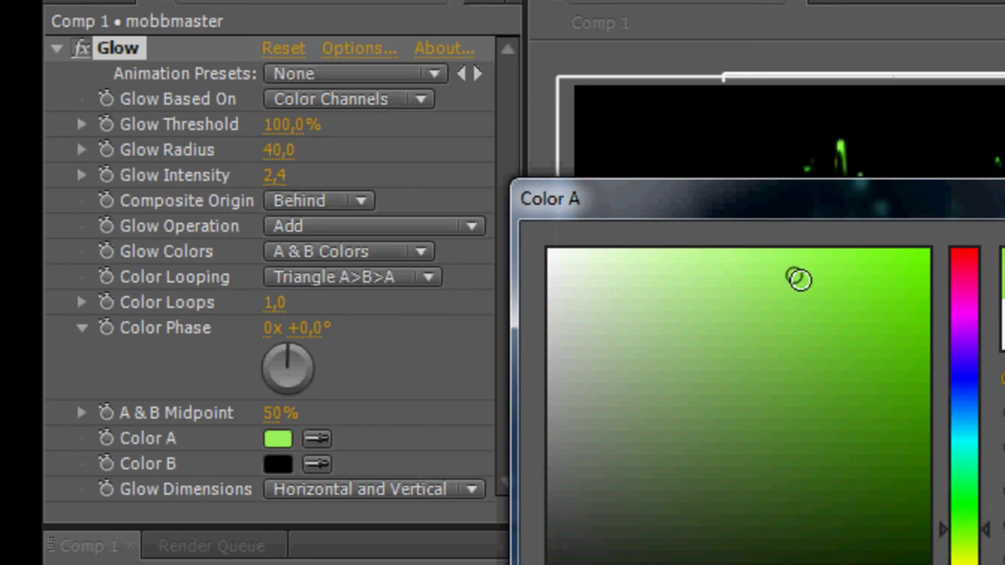
{"action": "key", "text": "Return"}
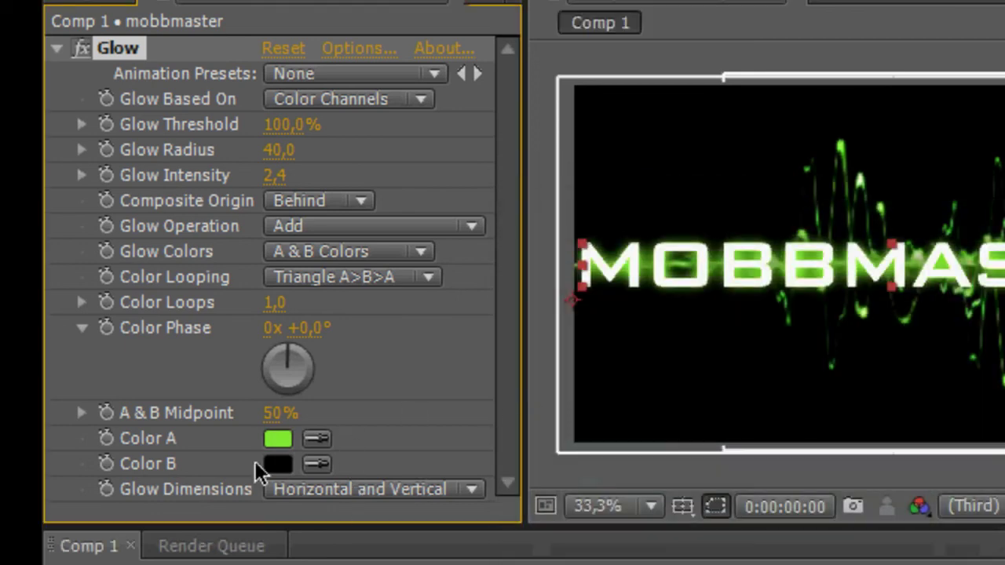
{"action": "left_click", "coordinate": [280, 461]}
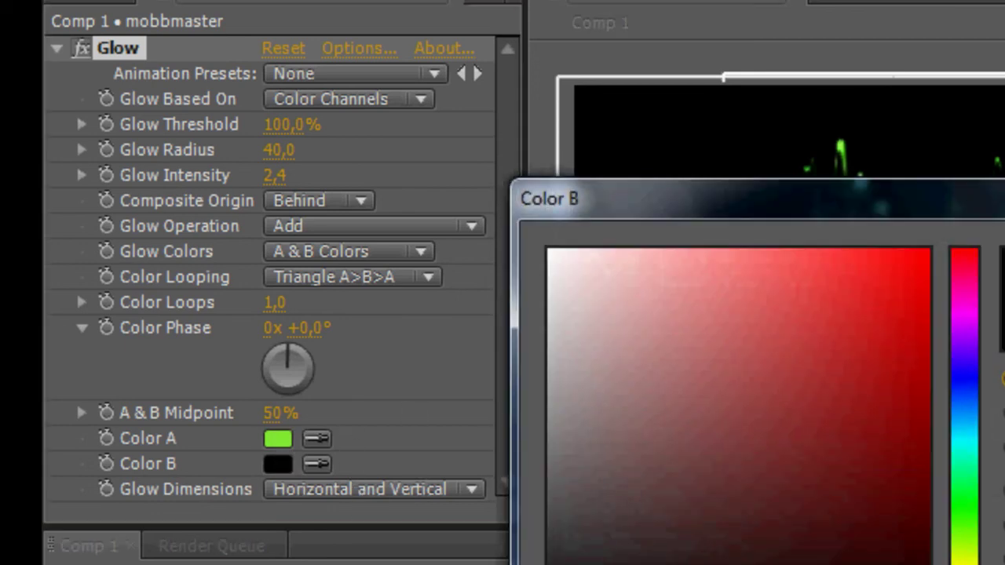
{"action": "left_click", "coordinate": [966, 509]}
{"action": "left_click_drag", "start_coordinate": [872, 280], "coordinate": [874, 301]}
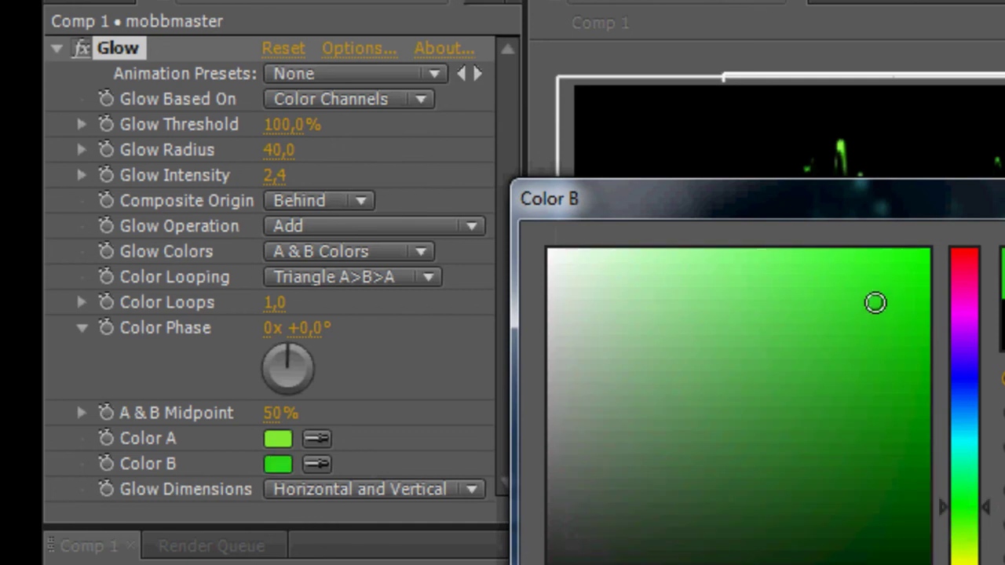
{"action": "key", "text": "Return"}
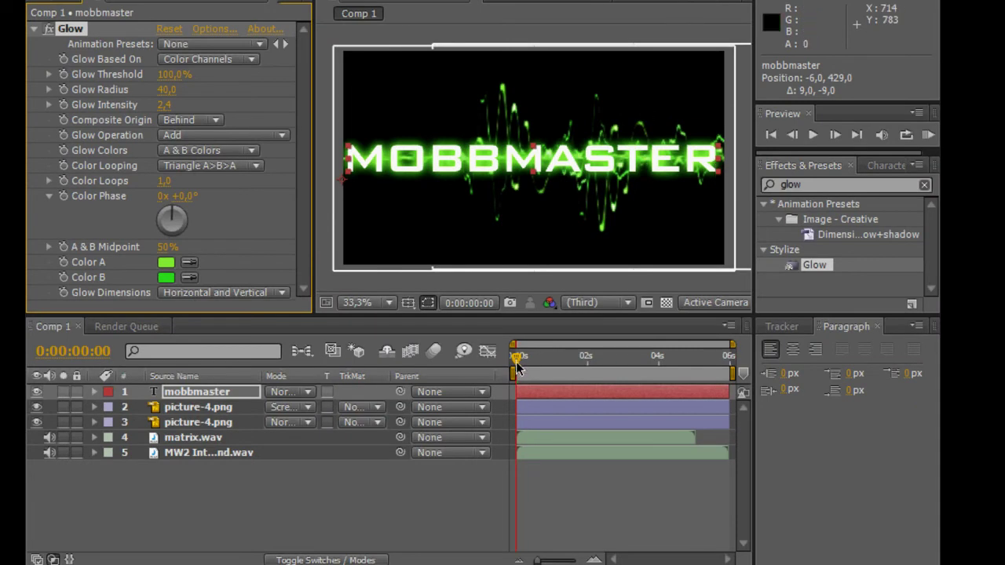
{"action": "mouse_move", "coordinate": [517, 369]}
{"action": "left_mouse_down"}
{"action": "mouse_move", "coordinate": [540, 361]}
{"action": "mouse_move", "coordinate": [479, 353]}
{"action": "left_mouse_up"}
- Replace the old glow search term with 'decoder fade in' in the Effects & Presets search
{"action": "left_click", "coordinate": [816, 186]}
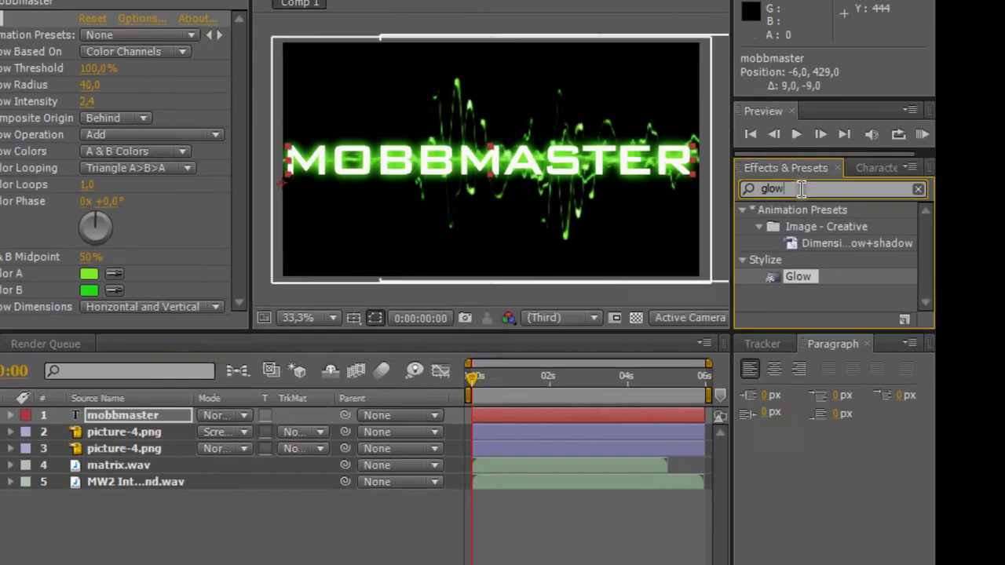
{"action": "left_click_drag", "start_coordinate": [801, 188], "coordinate": [725, 187]}
{"action": "key", "text": "BackSpace"}
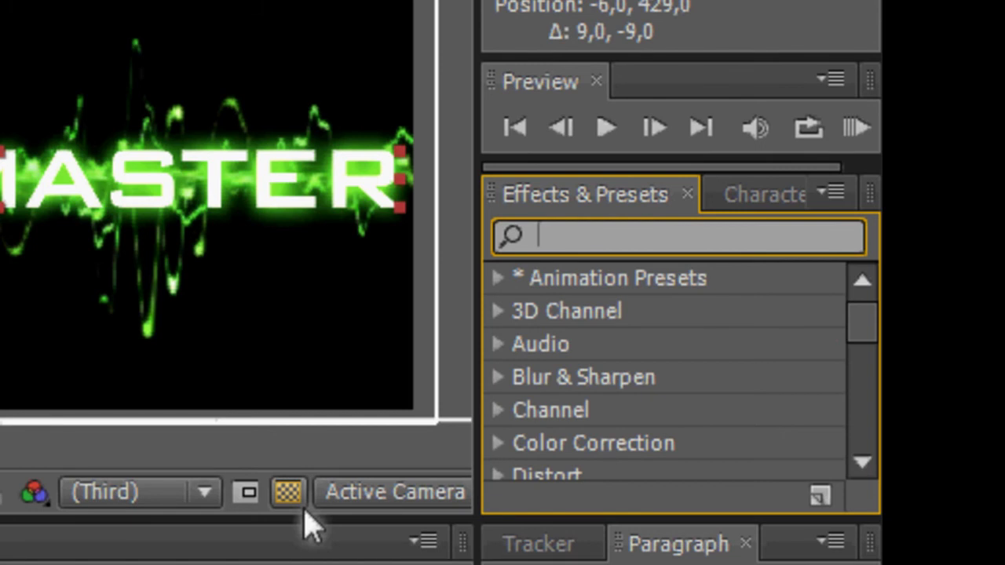
{"action": "type", "text": "dec"}
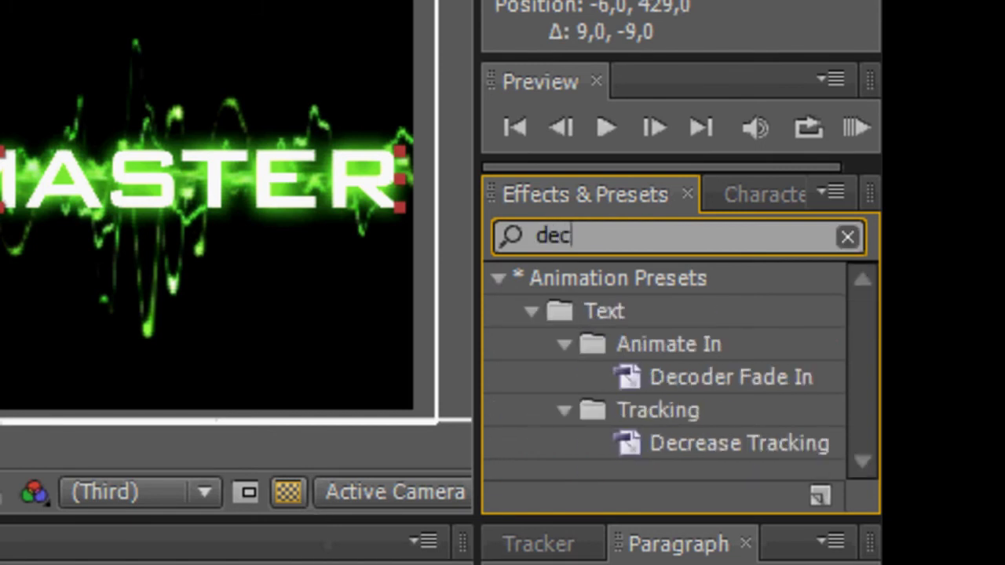
{"action": "type", "text": "oder fa"}
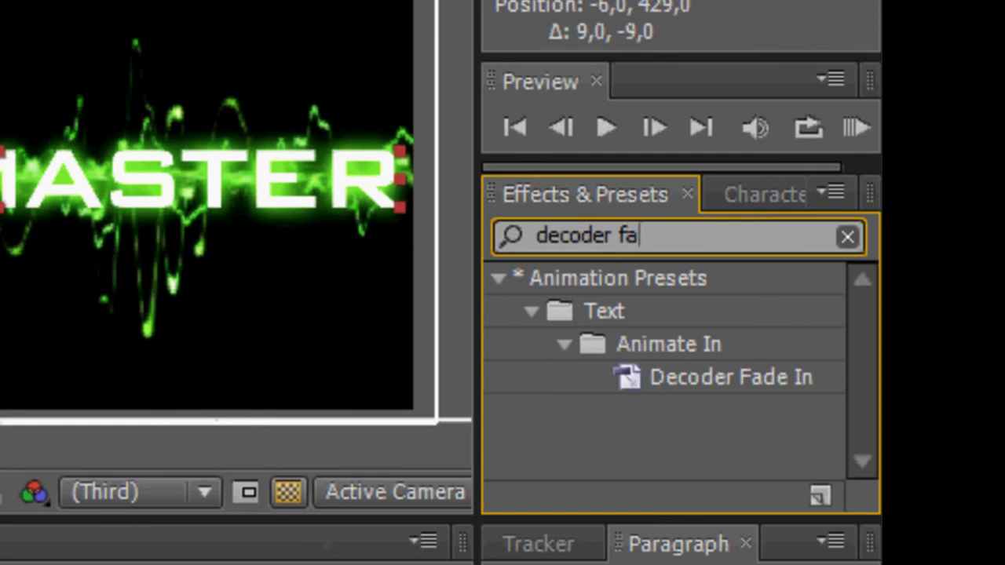
{"action": "type", "text": "de in"}
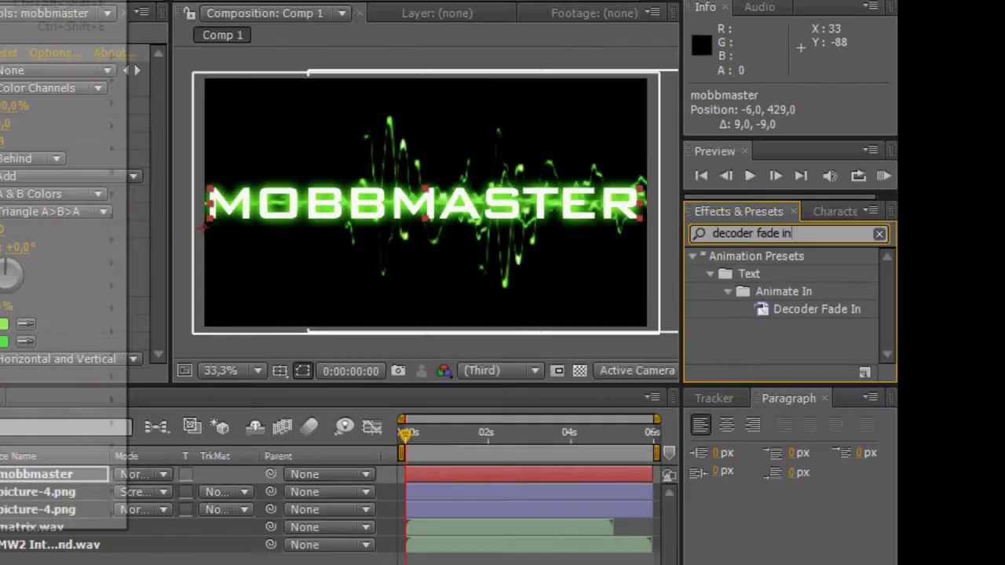
- Select the MOBBMASTER text layer and browse the Animation and Effect menus, closing the preset chooser unused
{"action": "key", "text": "alt+t"}
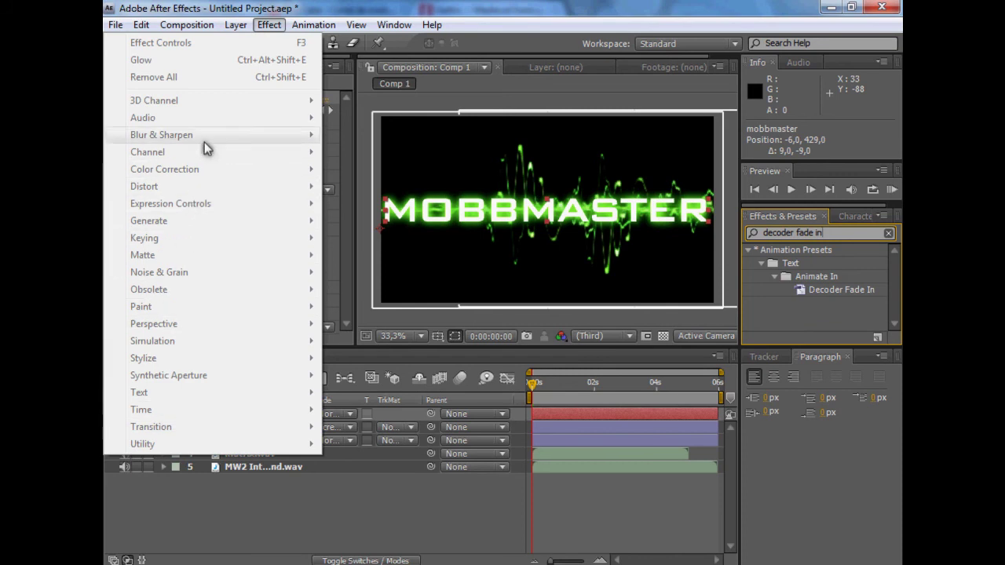
{"action": "mouse_move", "coordinate": [314, 25]}
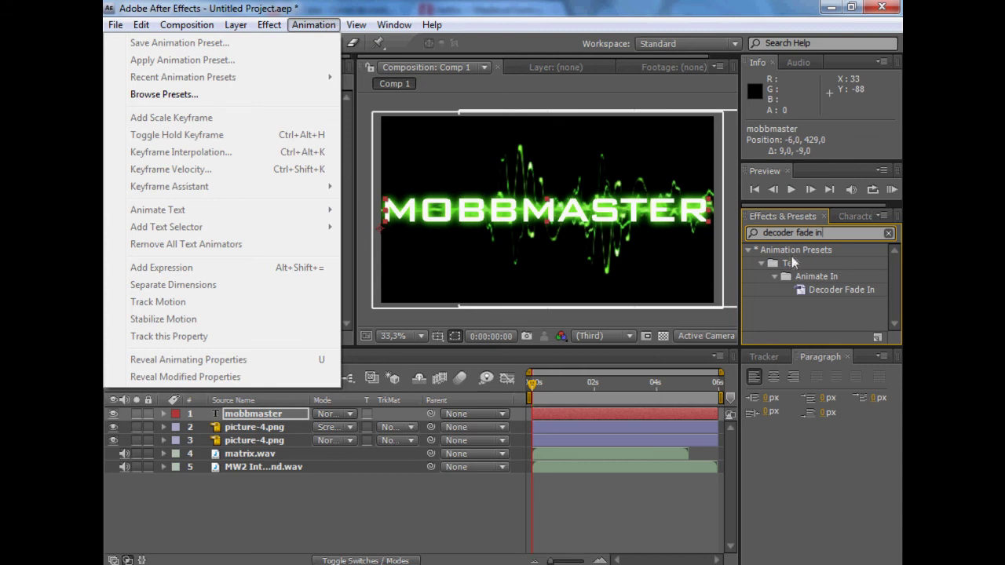
{"action": "left_click", "coordinate": [757, 303]}
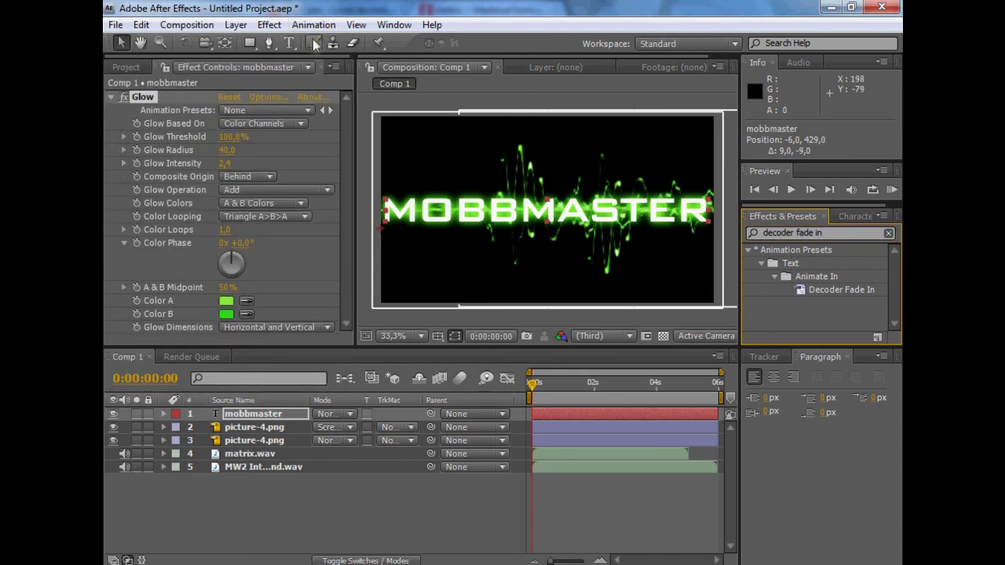
{"action": "left_click", "coordinate": [268, 24]}
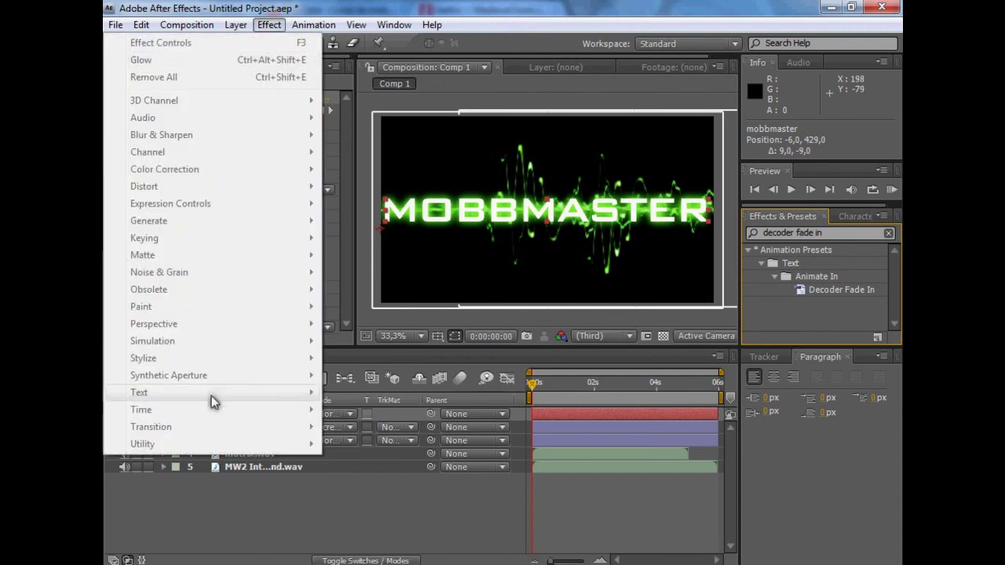
{"action": "left_click", "coordinate": [303, 525]}
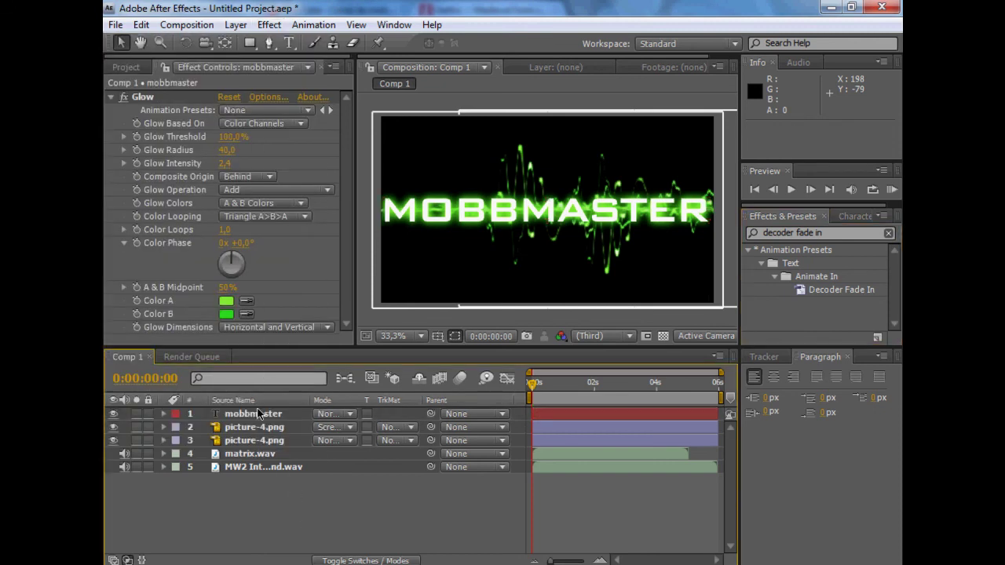
{"action": "left_click", "coordinate": [258, 413]}
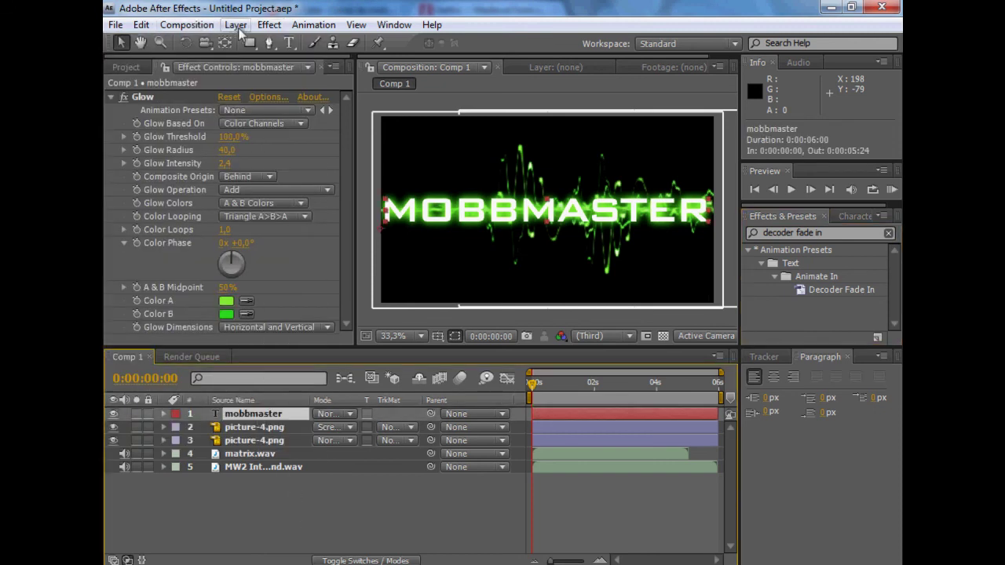
{"action": "left_click", "coordinate": [268, 24]}
{"action": "mouse_move", "coordinate": [231, 400]}
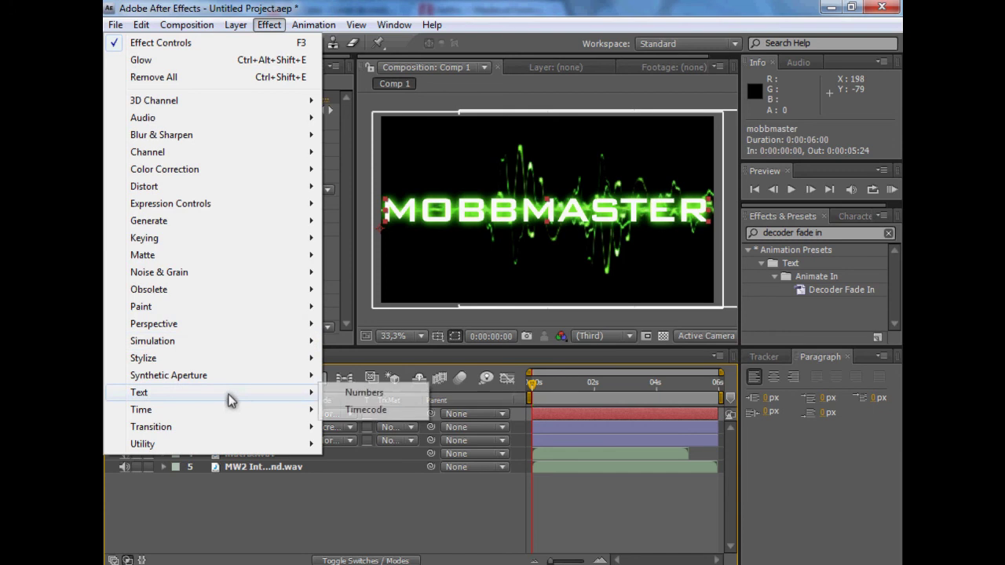
{"action": "mouse_move", "coordinate": [261, 436]}
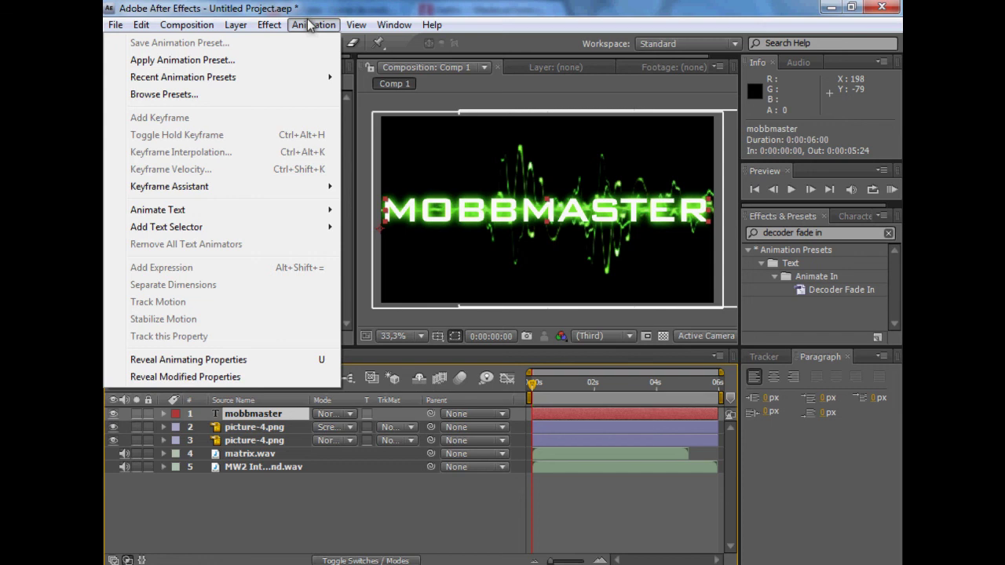
{"action": "left_click", "coordinate": [274, 61]}
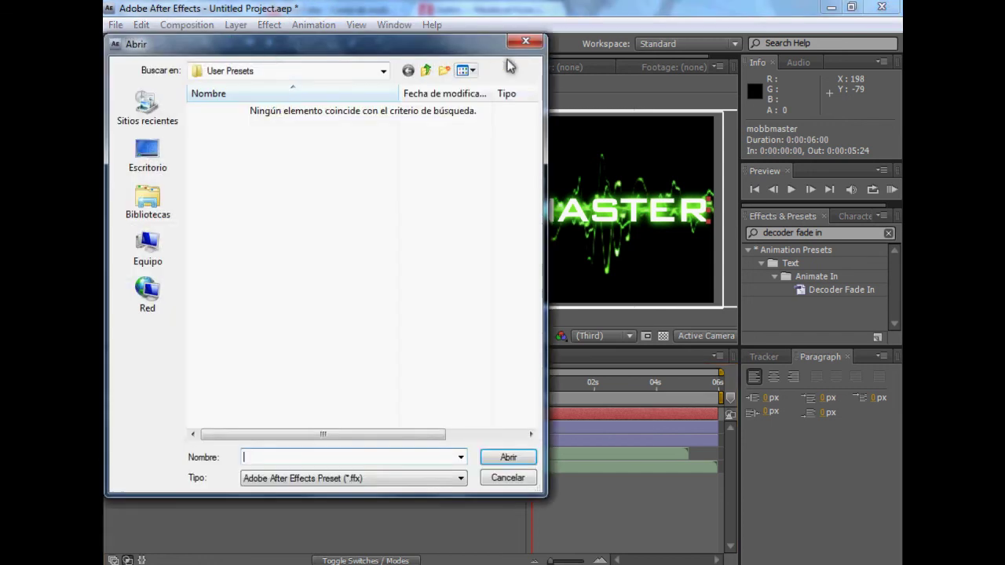
{"action": "left_click", "coordinate": [523, 40]}
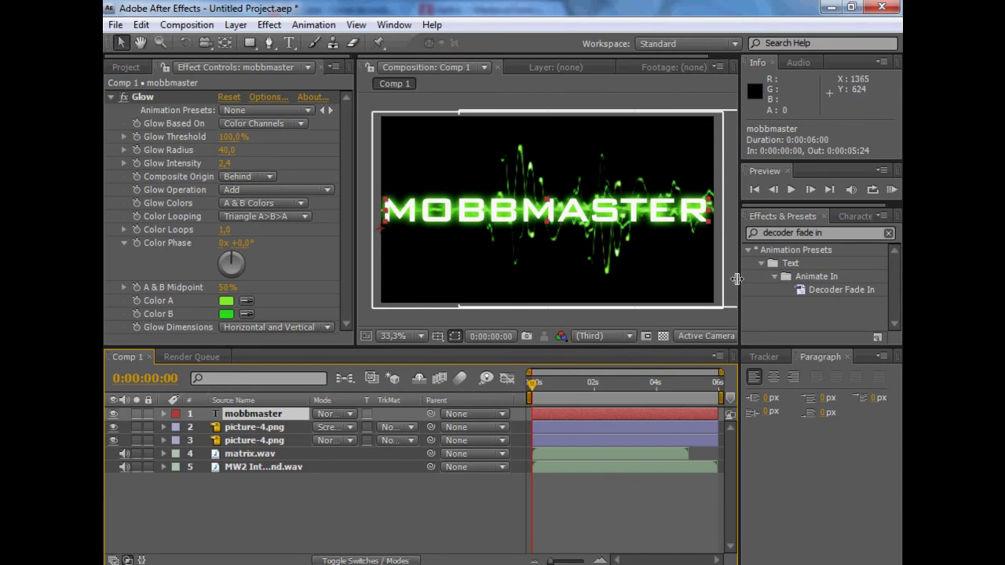
- Apply Decoder Fade In to the MOBBMASTER text and RAM-preview the decoding title
{"action": "double_click", "coordinate": [826, 290]}
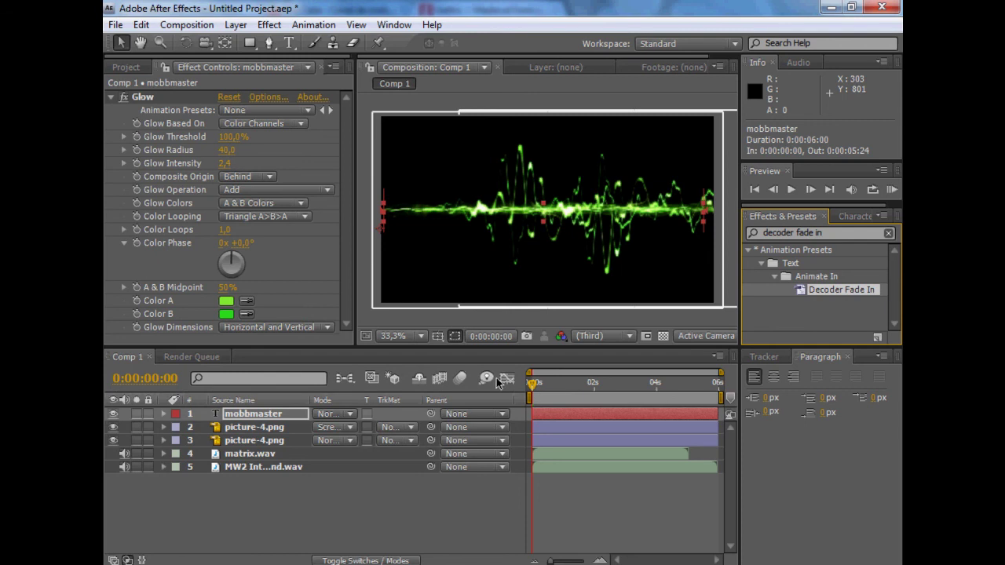
{"action": "key", "text": "KP_0"}
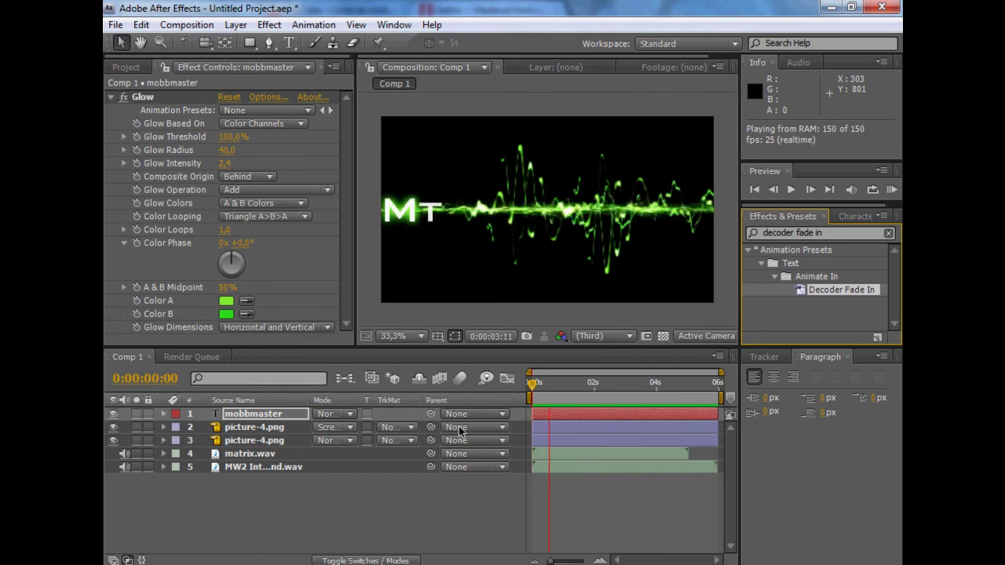
{"action": "left_click", "coordinate": [344, 536]}
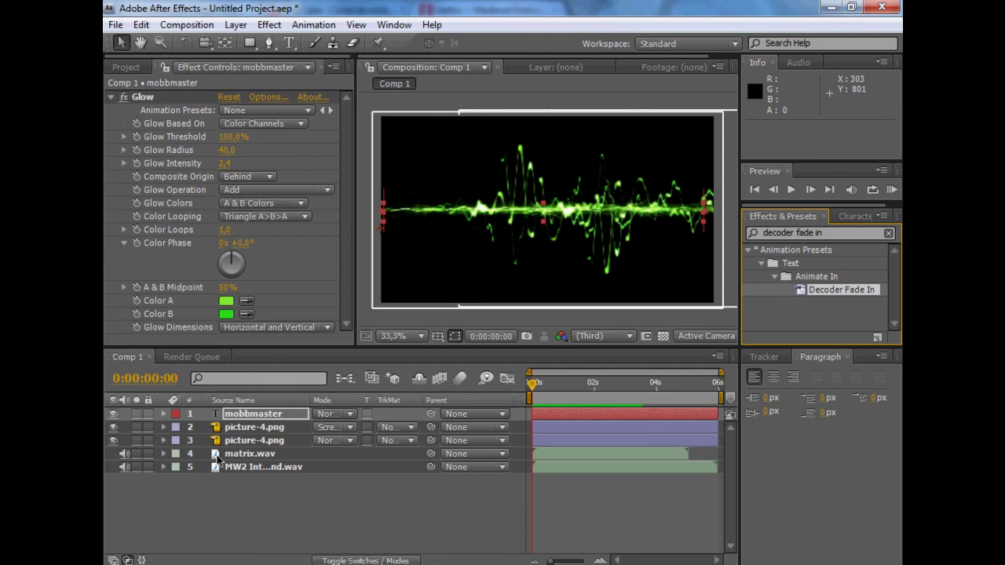
- Preview the title with only one soundtrack audible, then turn matrix.wav back on
{"action": "left_click", "coordinate": [124, 467]}
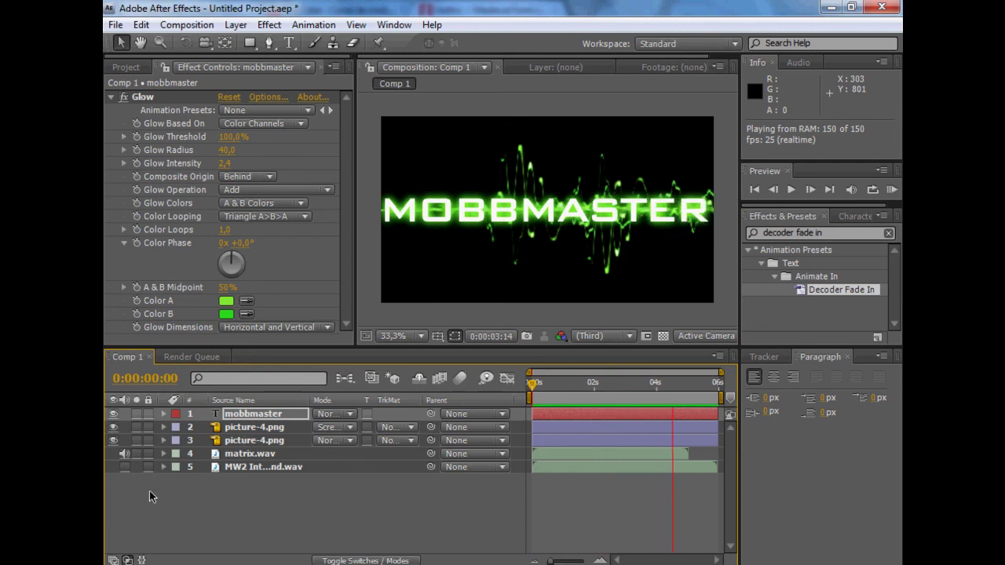
{"action": "left_click", "coordinate": [124, 454]}
{"action": "left_click", "coordinate": [124, 478]}
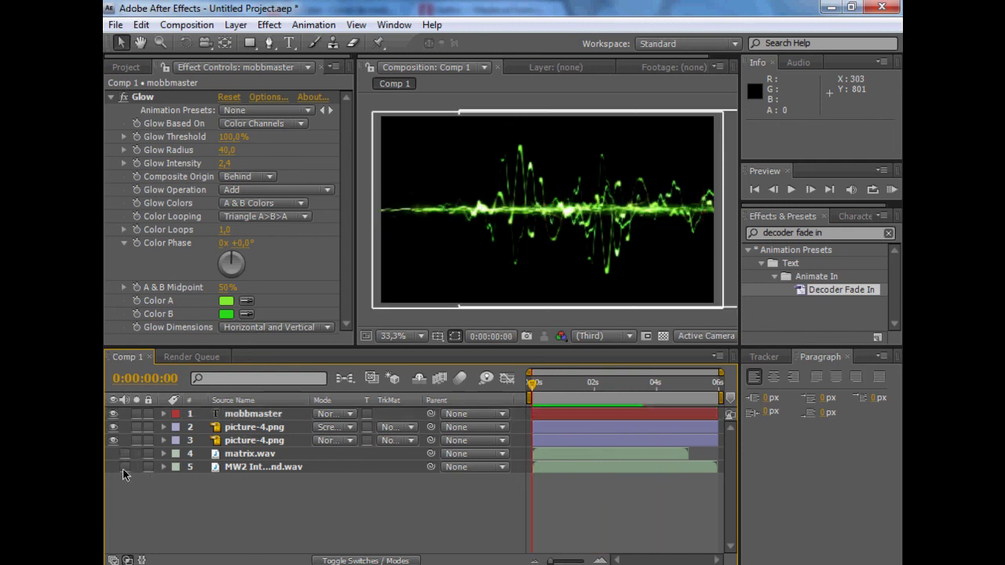
{"action": "left_click", "coordinate": [123, 467]}
{"action": "key", "text": "space"}
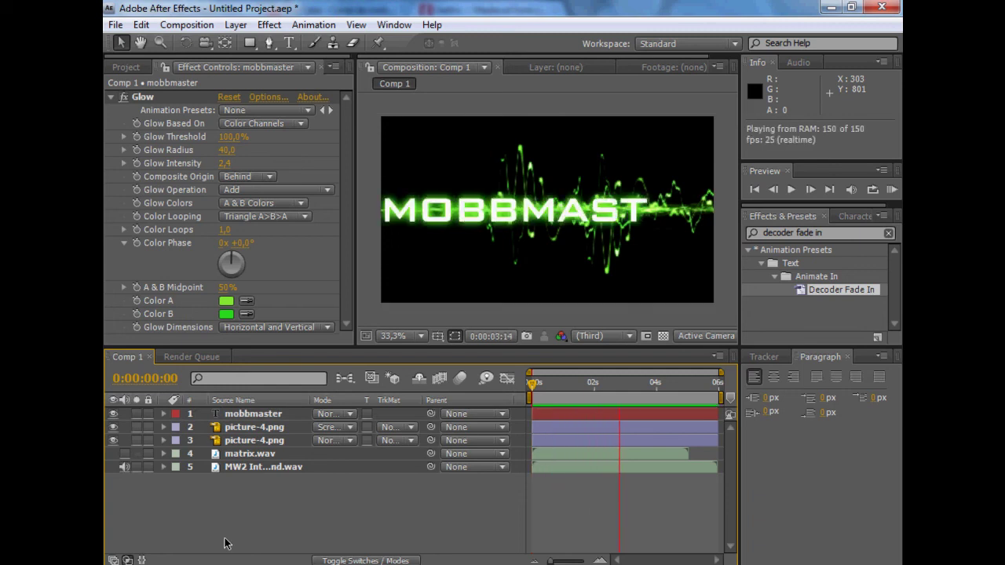
{"action": "left_click", "coordinate": [215, 503]}
{"action": "left_click", "coordinate": [124, 454]}
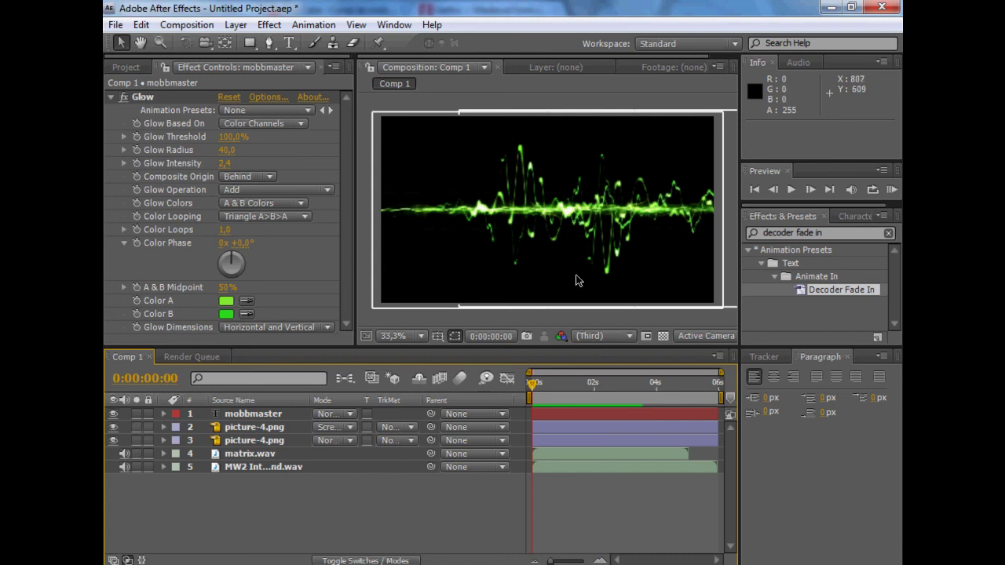
- Zoom the viewer to 12.5% and draw a rectangle mask over the upper picture-4.png waveform's left side
{"action": "left_click", "coordinate": [275, 431]}
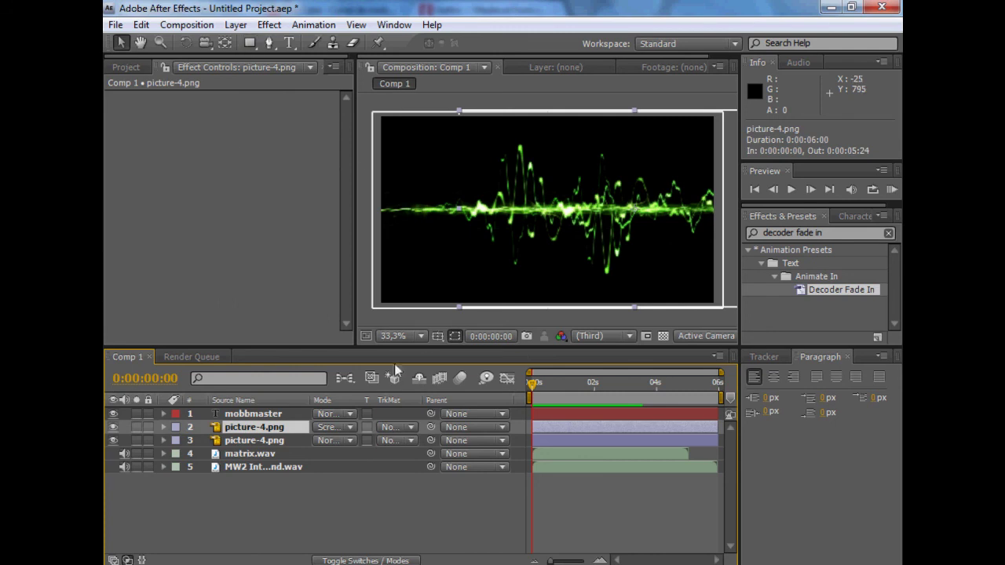
{"action": "left_click", "coordinate": [422, 336]}
{"action": "left_click", "coordinate": [414, 146]}
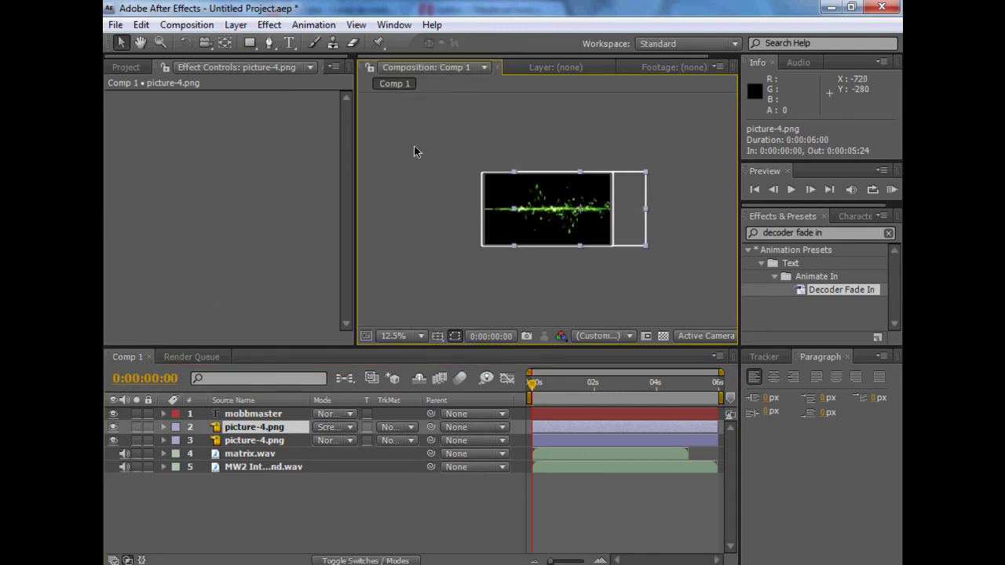
{"action": "left_click", "coordinate": [250, 42]}
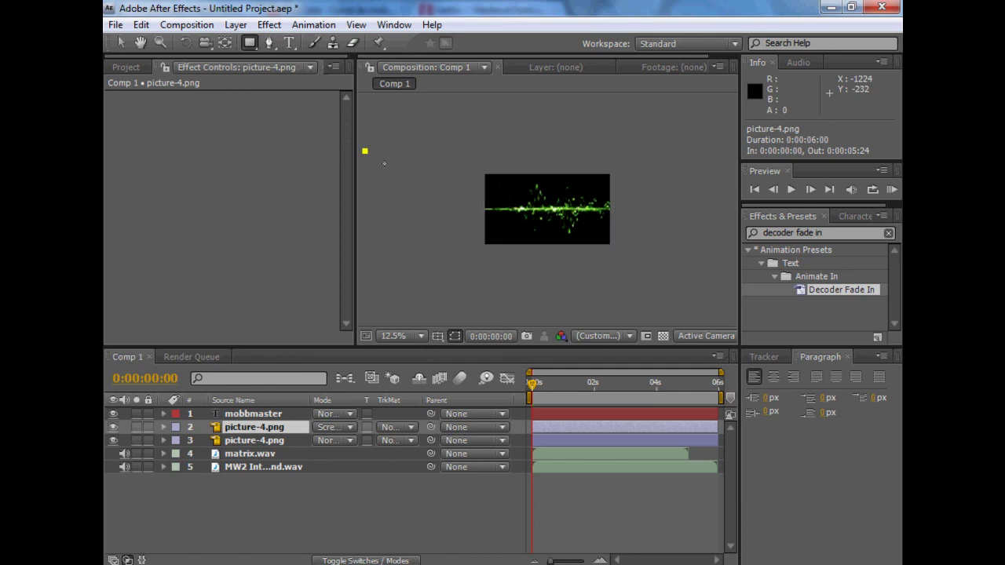
{"action": "left_click_drag", "start_coordinate": [365, 151], "coordinate": [551, 253]}
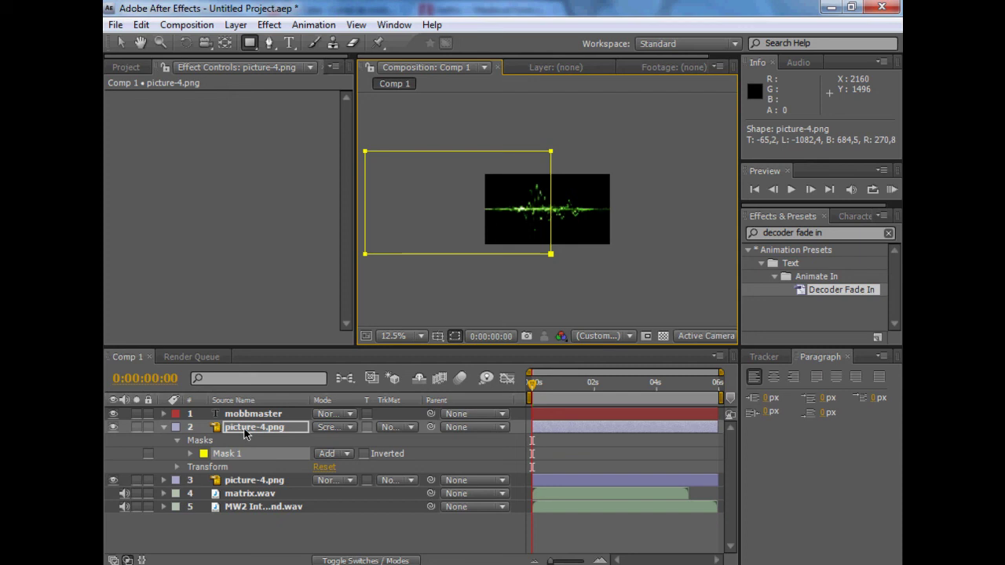
- Hide the upper layer and draw a rectangle mask on the lower picture-4.png waveform, nudged left
{"action": "left_click", "coordinate": [113, 479]}
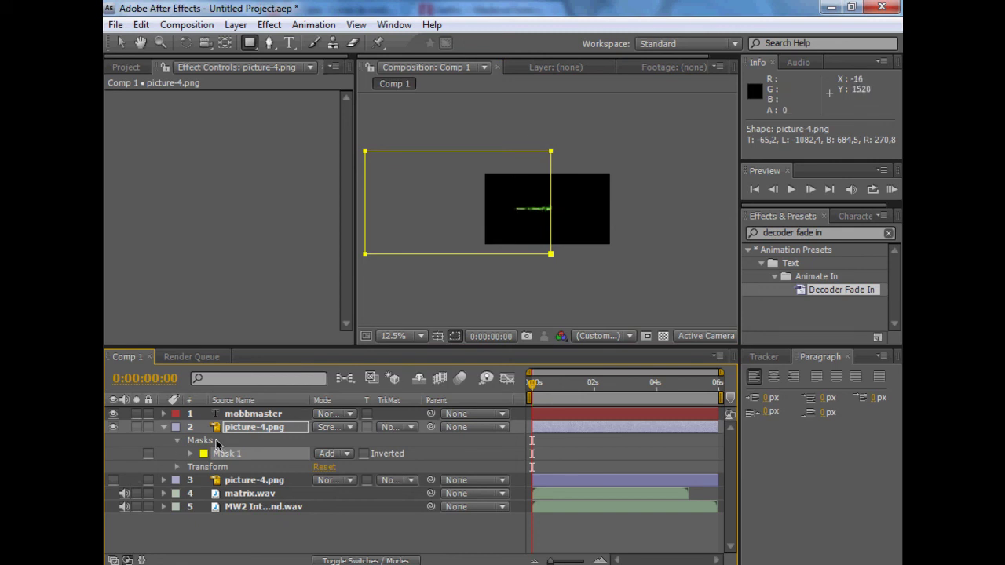
{"action": "left_click", "coordinate": [115, 432]}
{"action": "left_click", "coordinate": [113, 481]}
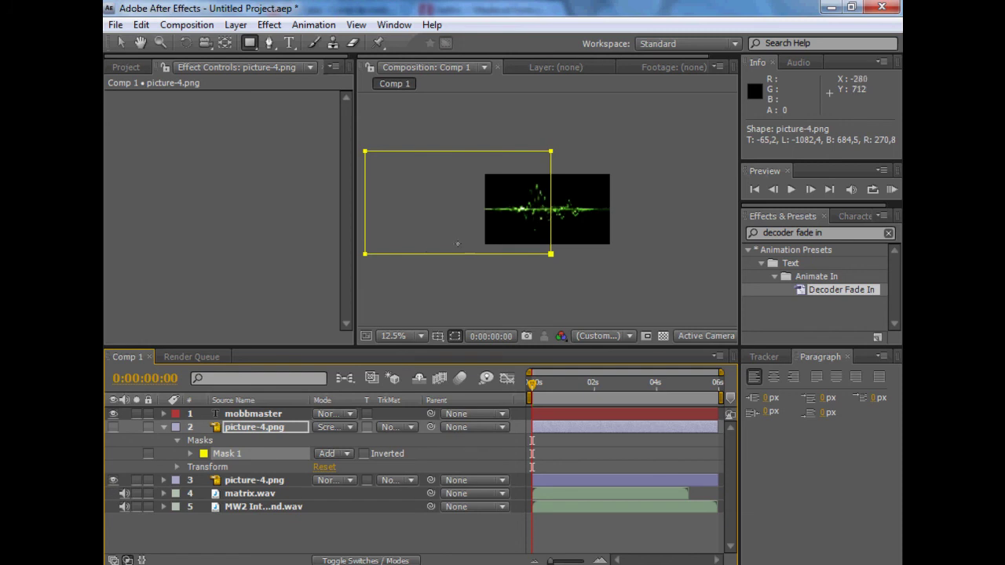
{"action": "left_click", "coordinate": [248, 482]}
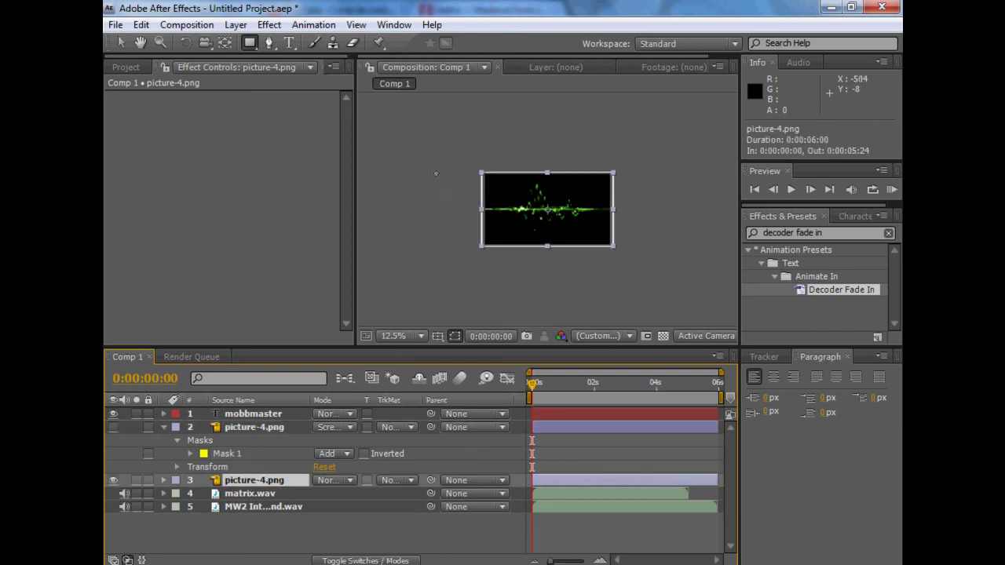
{"action": "left_click_drag", "start_coordinate": [367, 156], "coordinate": [433, 205]}
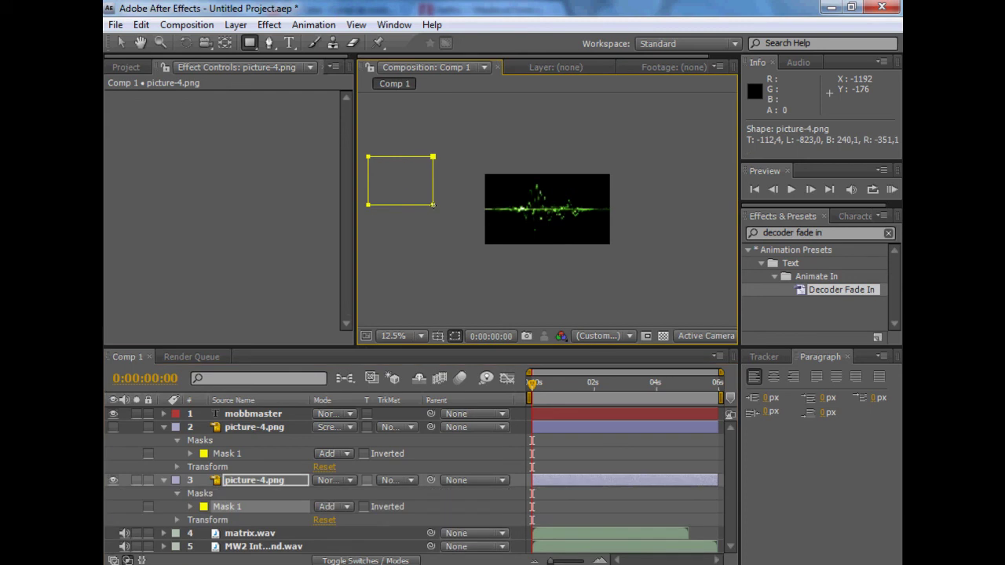
{"action": "left_click_drag", "start_coordinate": [432, 205], "coordinate": [559, 266]}
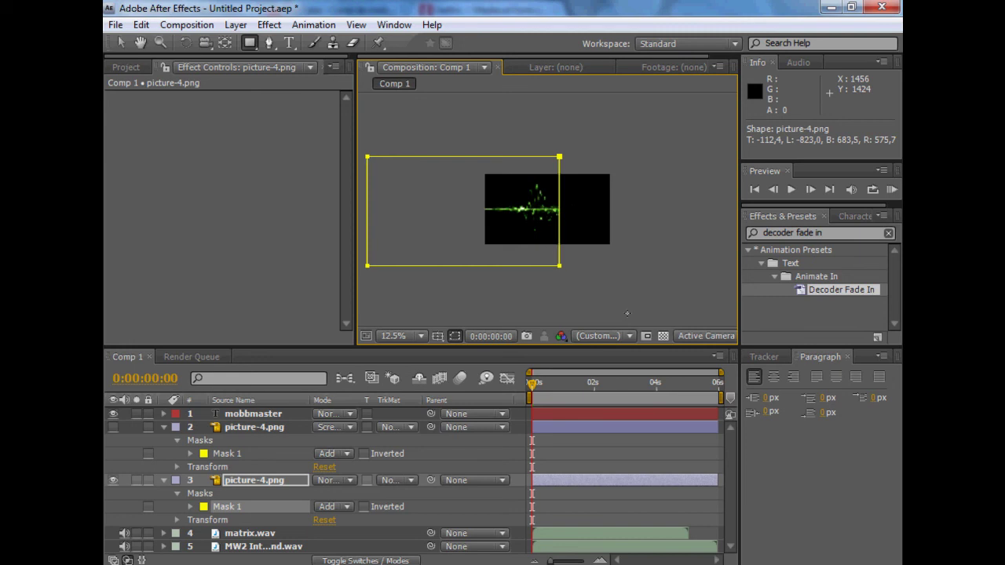
{"action": "key", "text": "shift+Left"}
{"action": "key", "text": "shift+Left"}
{"action": "key", "text": "shift+Left"}
{"action": "key", "text": "shift+Left"}
{"action": "key", "text": "shift+Left"}
{"action": "key", "text": "shift+Left"}
{"action": "key", "text": "shift+Left"}
{"action": "key", "text": "shift+Left"}
{"action": "key", "text": "shift+Left"}
{"action": "key", "text": "shift+Left"}
{"action": "key", "text": "shift+Left"}
{"action": "key", "text": "shift+Left"}
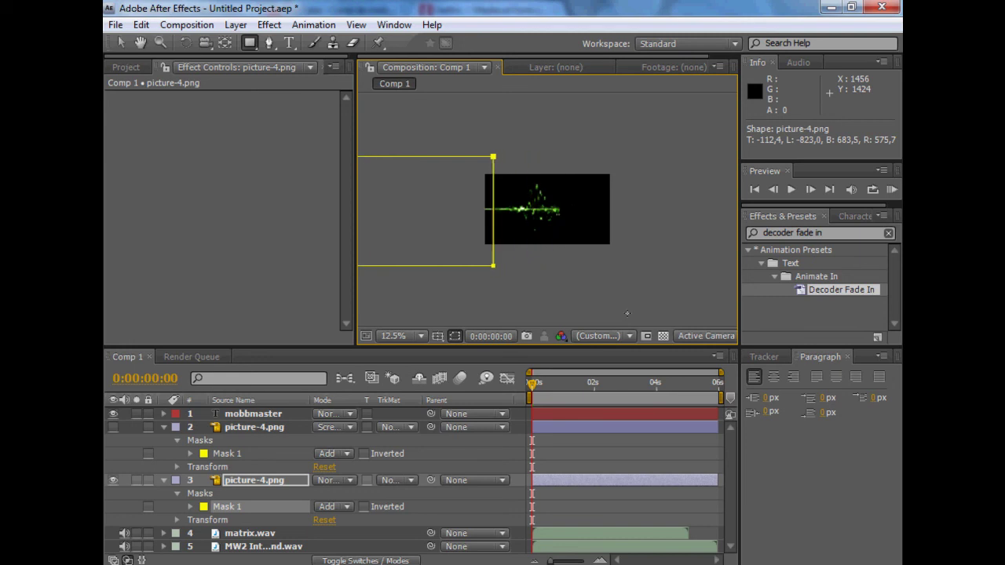
{"action": "key", "text": "shift+Left"}
{"action": "key", "text": "shift+Left"}
{"action": "key", "text": "shift+Left"}
{"action": "key", "text": "shift+Left"}
{"action": "key", "text": "shift+Left"}
{"action": "key", "text": "shift+Left"}
{"action": "key", "text": "shift+Left"}
{"action": "key", "text": "shift+Left"}
{"action": "key", "text": "shift+Left"}
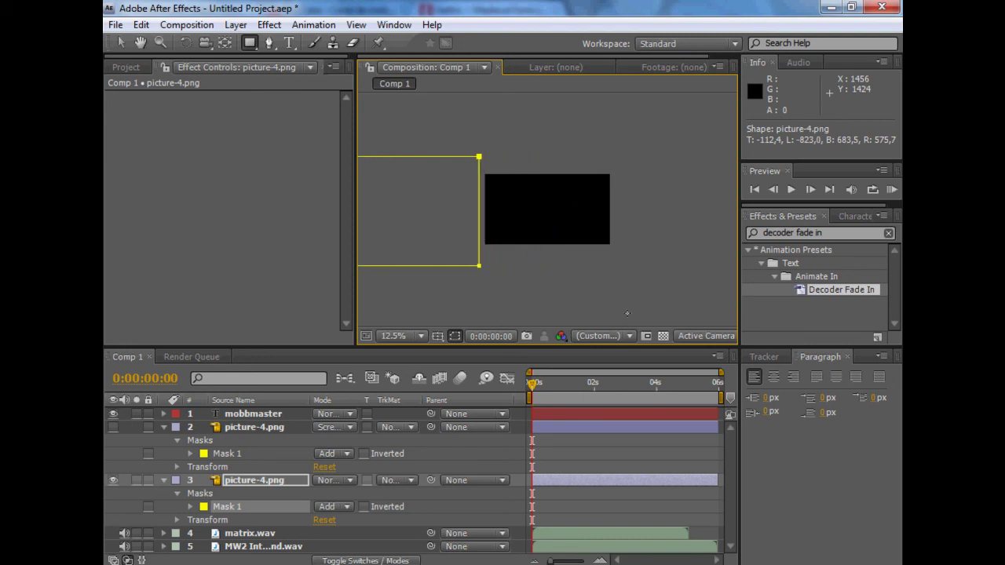
- Nudge the mask edge slightly and expand layer 3's Mask 1 properties in the timeline
{"action": "key", "text": "shift+Right"}
{"action": "key", "text": "shift+Right"}
{"action": "key", "text": "shift+Right"}
{"action": "key", "text": "shift+Right"}
{"action": "key", "text": "shift+Right"}
{"action": "key", "text": "shift+Right"}
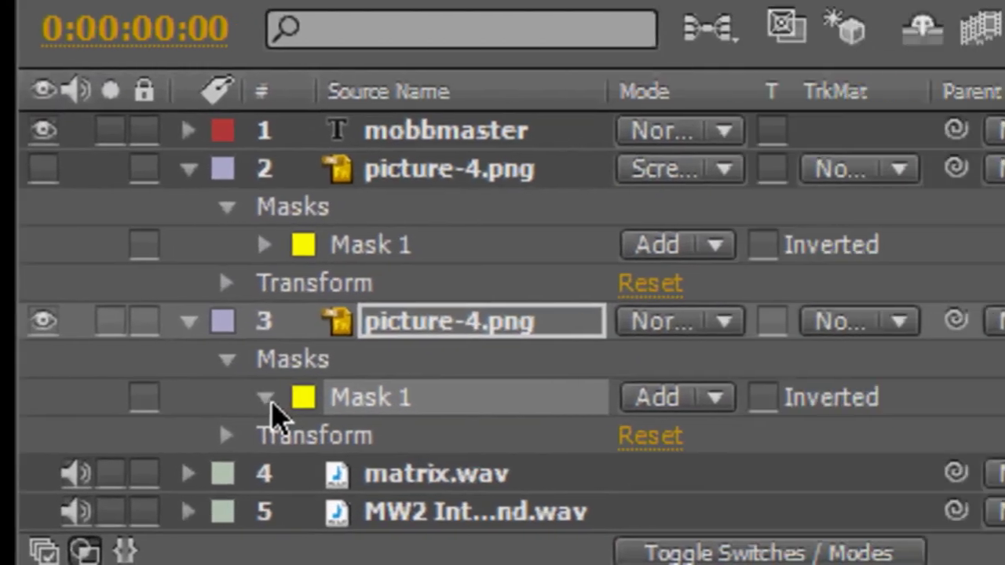
{"action": "left_click", "coordinate": [265, 398]}
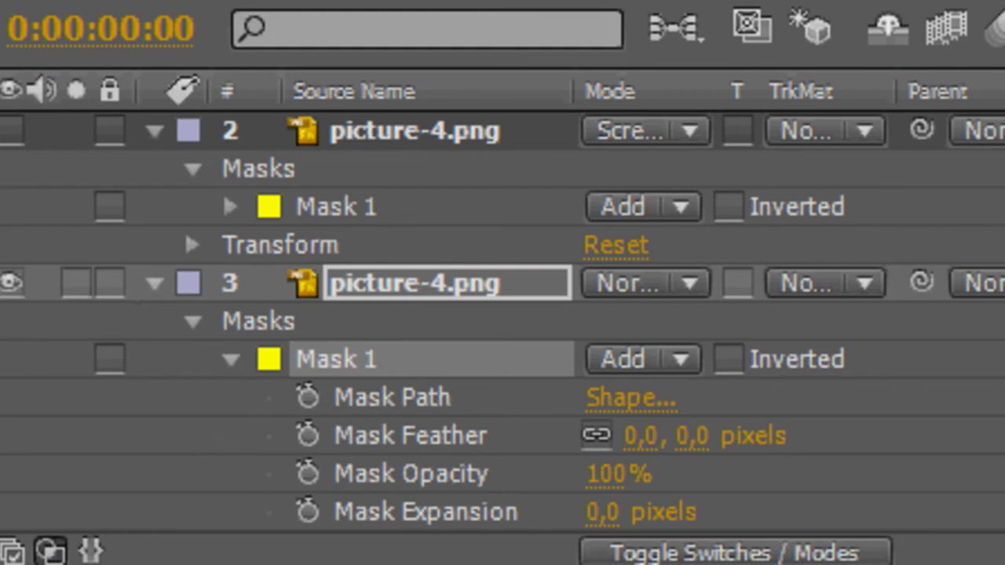
- Set a Mask Path keyframe at frame zero and step the playhead forward to frame 6
{"action": "left_click", "coordinate": [307, 397]}
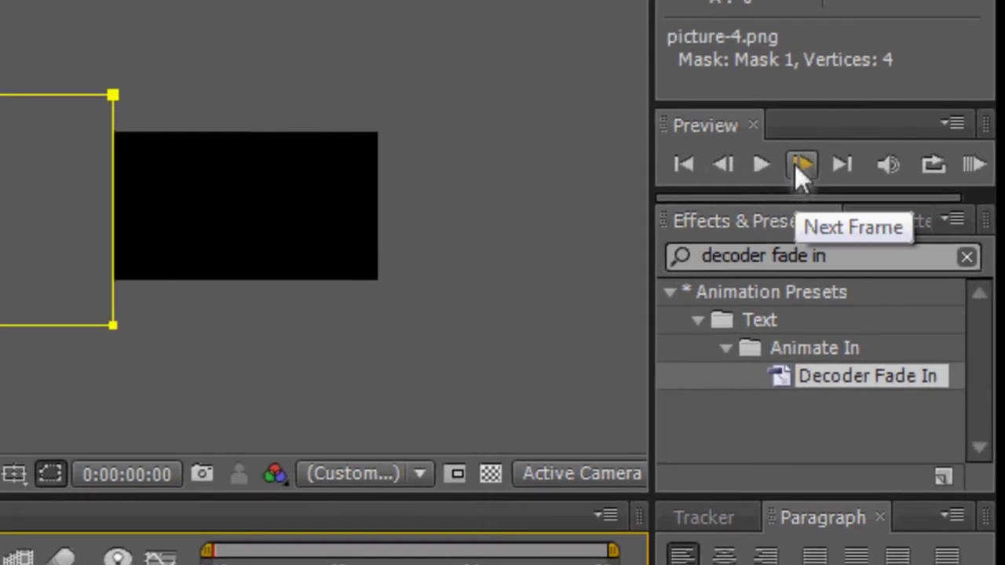
{"action": "left_click", "coordinate": [800, 164]}
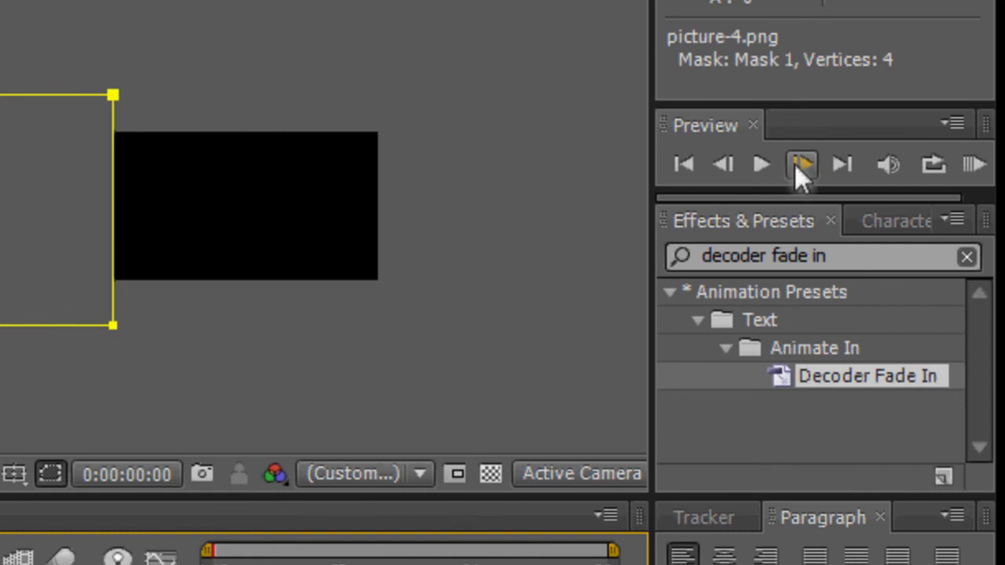
{"action": "left_click", "coordinate": [800, 164]}
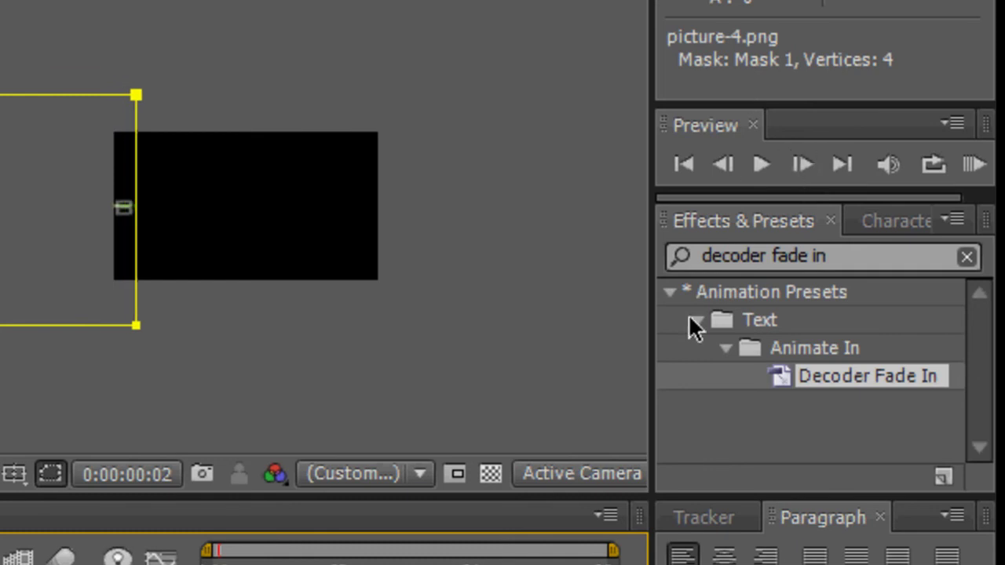
{"action": "double_click", "coordinate": [795, 168]}
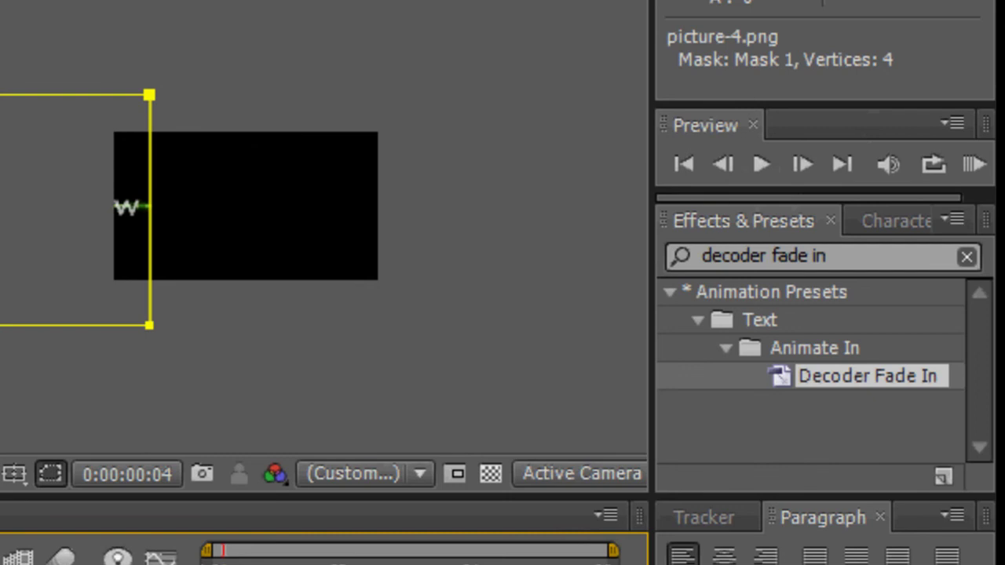
{"action": "left_click", "coordinate": [808, 164]}
{"action": "left_click", "coordinate": [807, 163]}
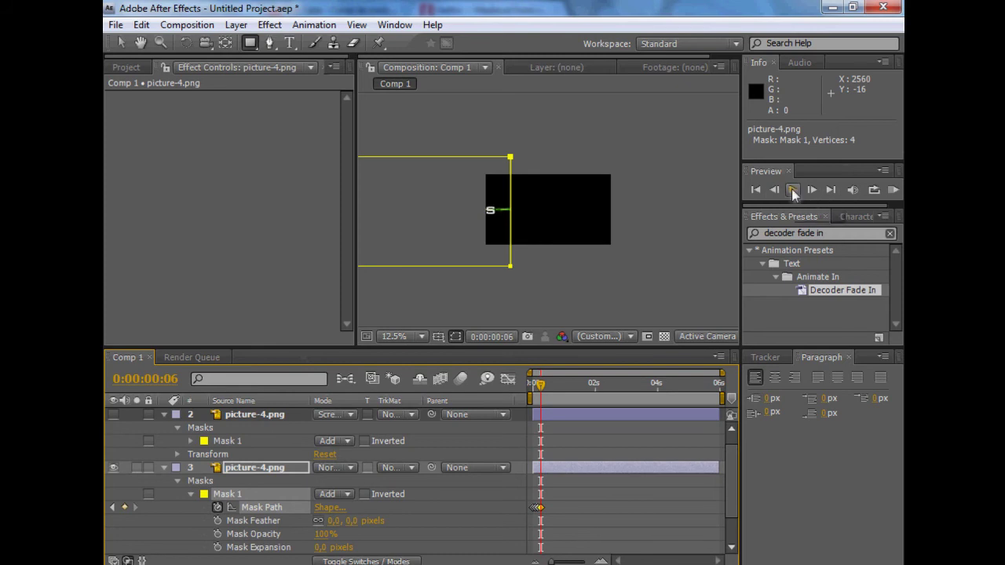
- Widen the mask right at frames 8, 10, 12 and 14, adding Mask Path keyframes
{"action": "left_click", "coordinate": [814, 193]}
{"action": "left_click", "coordinate": [813, 192]}
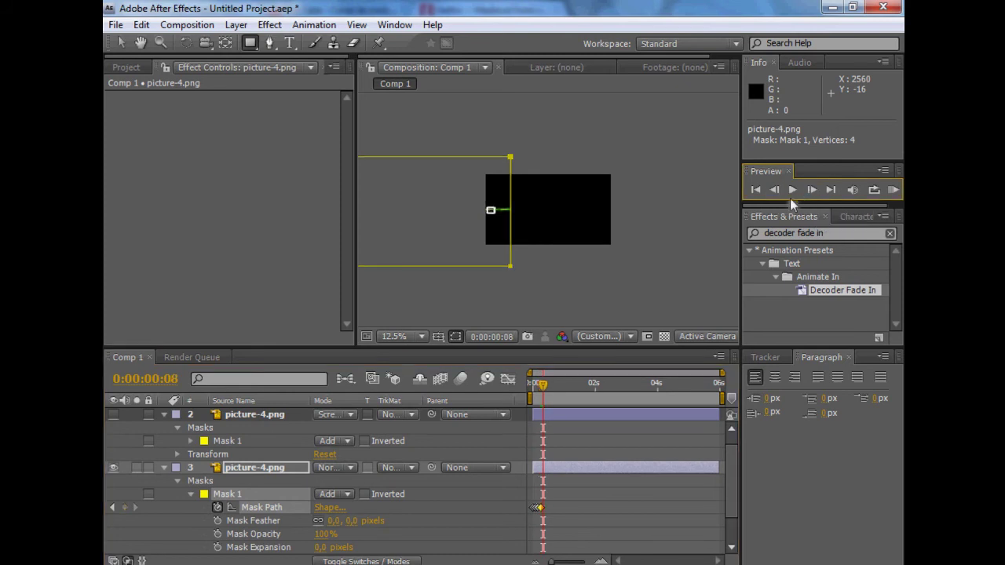
{"action": "key", "text": "Right"}
{"action": "key", "text": "Right"}
{"action": "key", "text": "Right"}
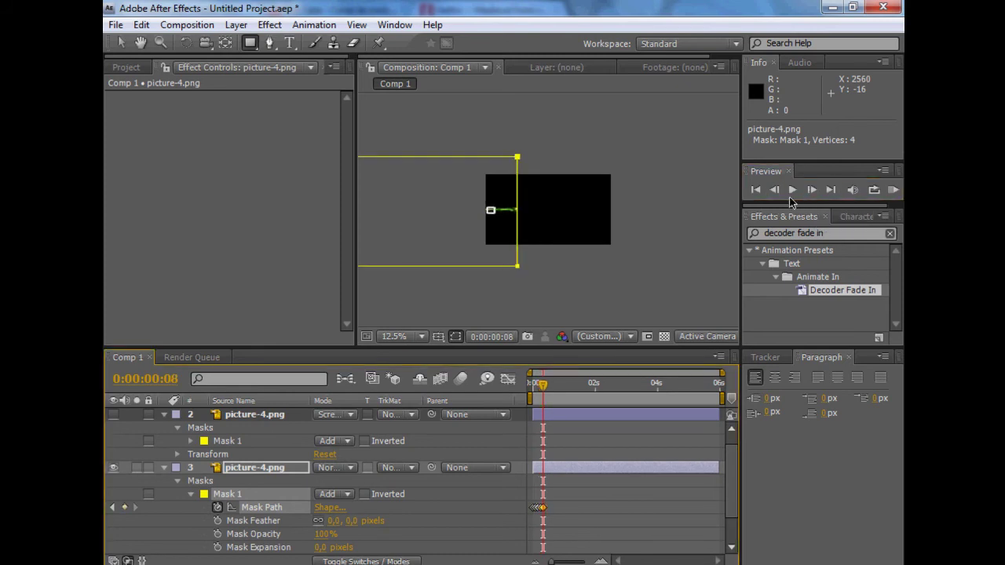
{"action": "left_click", "coordinate": [812, 192]}
{"action": "left_click", "coordinate": [813, 194]}
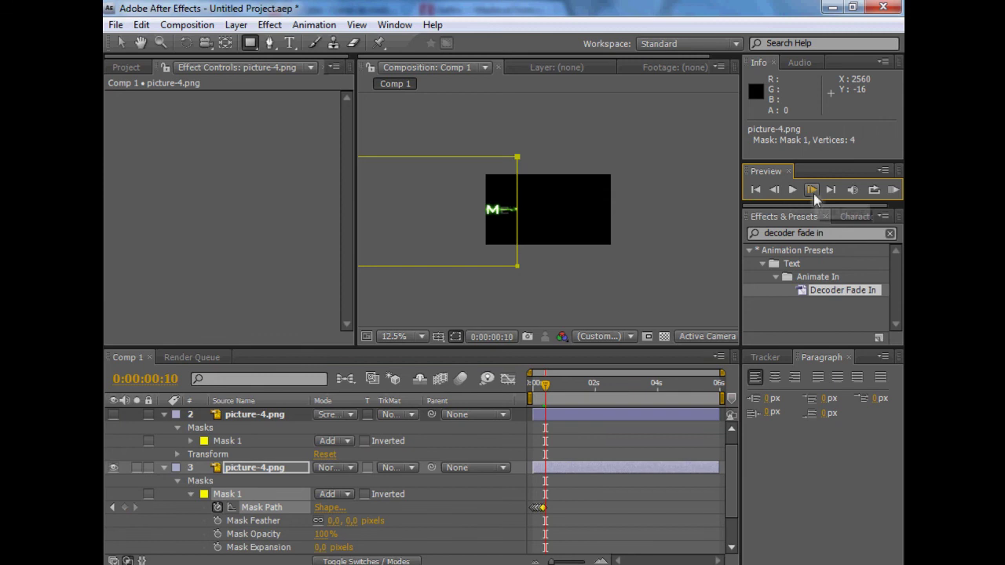
{"action": "key", "text": "Right"}
{"action": "key", "text": "Right"}
{"action": "key", "text": "Right"}
{"action": "key", "text": "Right"}
{"action": "key", "text": "Right"}
{"action": "key", "text": "Right"}
{"action": "key", "text": "Right"}
{"action": "key", "text": "Right"}
{"action": "key", "text": "Right"}
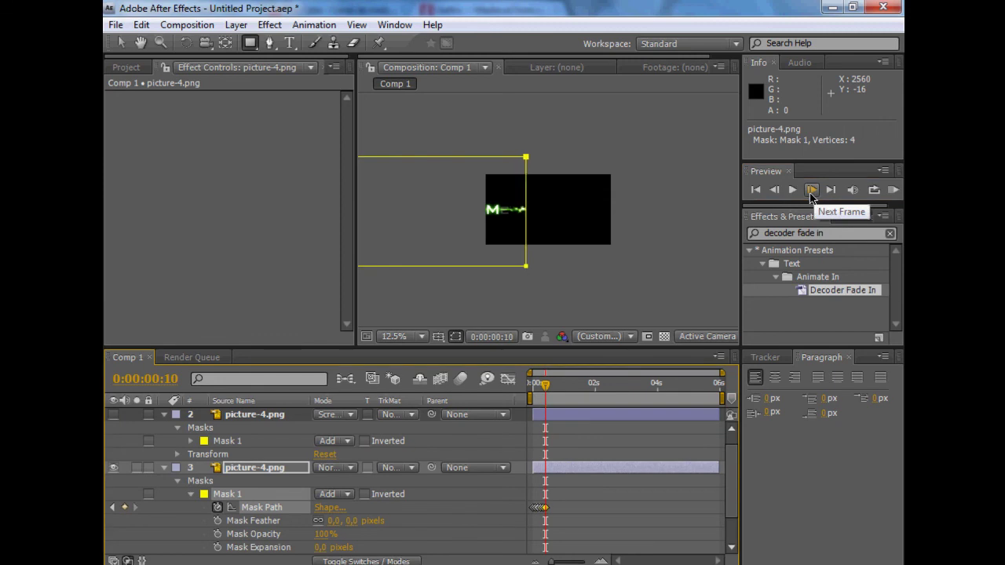
{"action": "key", "text": "Right"}
{"action": "key", "text": "Right"}
{"action": "left_click", "coordinate": [811, 193]}
{"action": "left_click", "coordinate": [811, 192]}
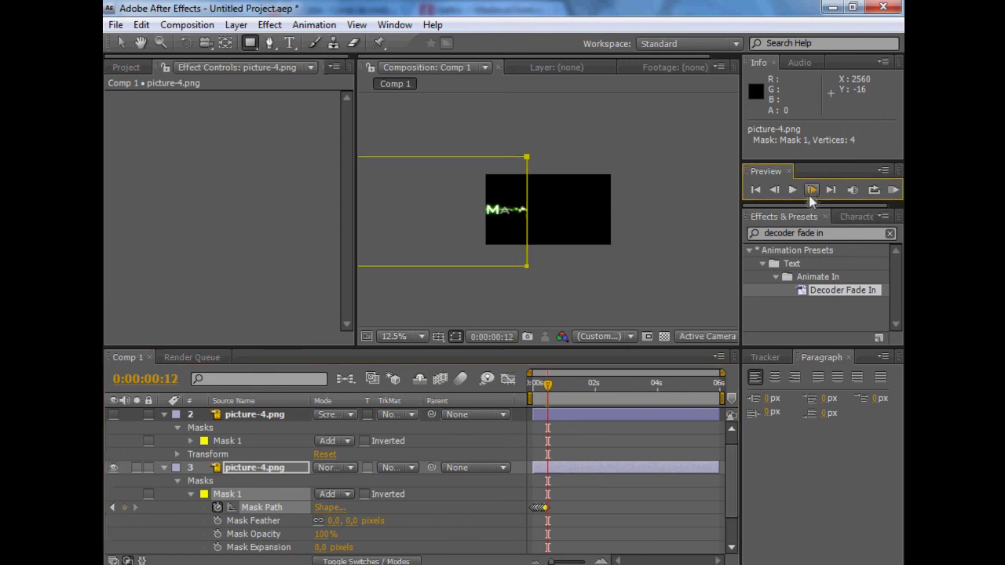
{"action": "key", "text": "Right"}
{"action": "key", "text": "Right"}
{"action": "key", "text": "Right"}
{"action": "key", "text": "Right"}
{"action": "key", "text": "Right"}
{"action": "key", "text": "Right"}
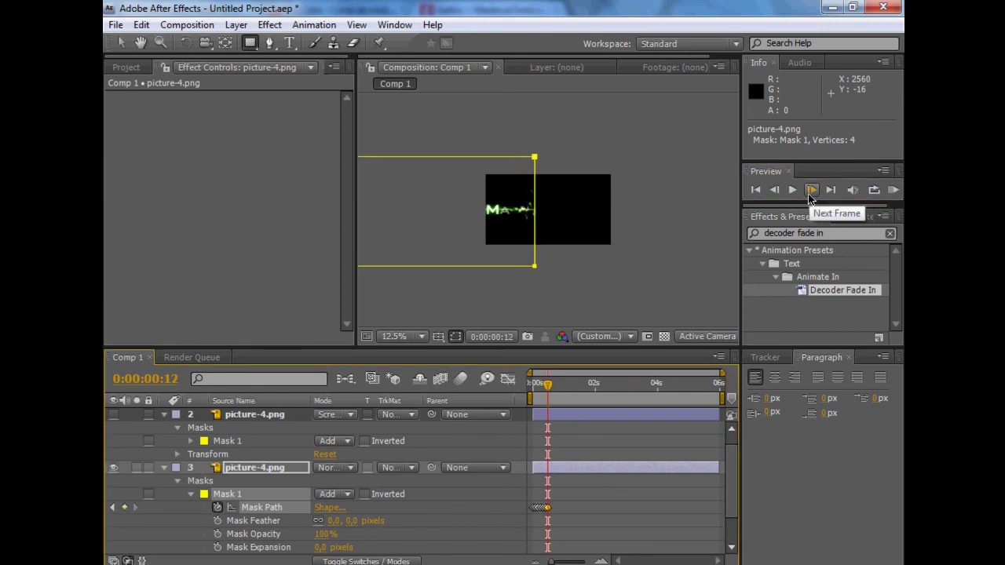
{"action": "left_click", "coordinate": [811, 192]}
{"action": "left_click", "coordinate": [811, 192]}
{"action": "key", "text": "Right"}
{"action": "key", "text": "Right"}
{"action": "key", "text": "Right"}
{"action": "key", "text": "Right"}
{"action": "key", "text": "Right"}
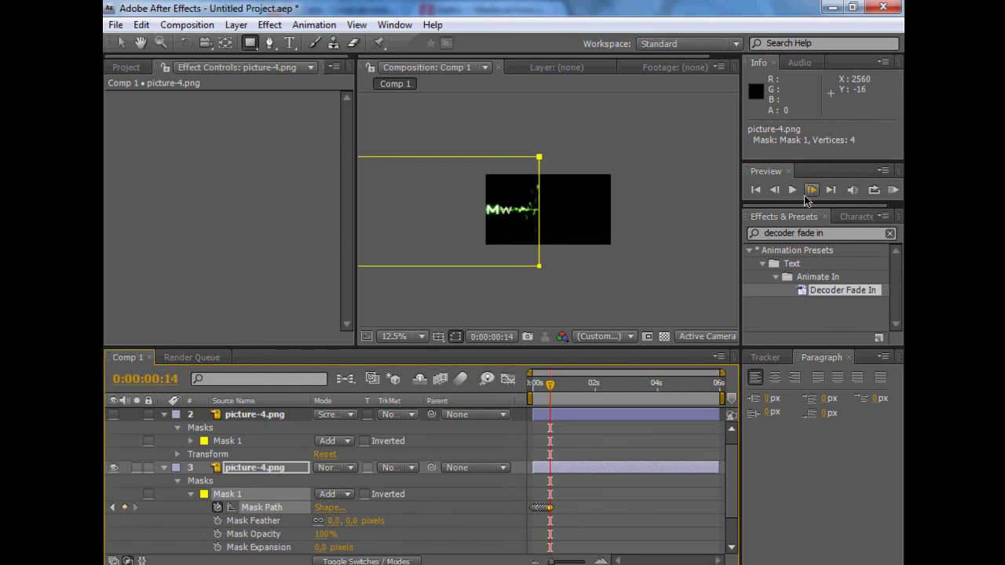
{"action": "key", "text": "Right"}
{"action": "key", "text": "Right"}
- Keep widening the mask at frames 16 through 24 and at 0:00:01:01
{"action": "key", "text": "Right"}
{"action": "key", "text": "Right"}
{"action": "key", "text": "Right"}
{"action": "left_click", "coordinate": [806, 196]}
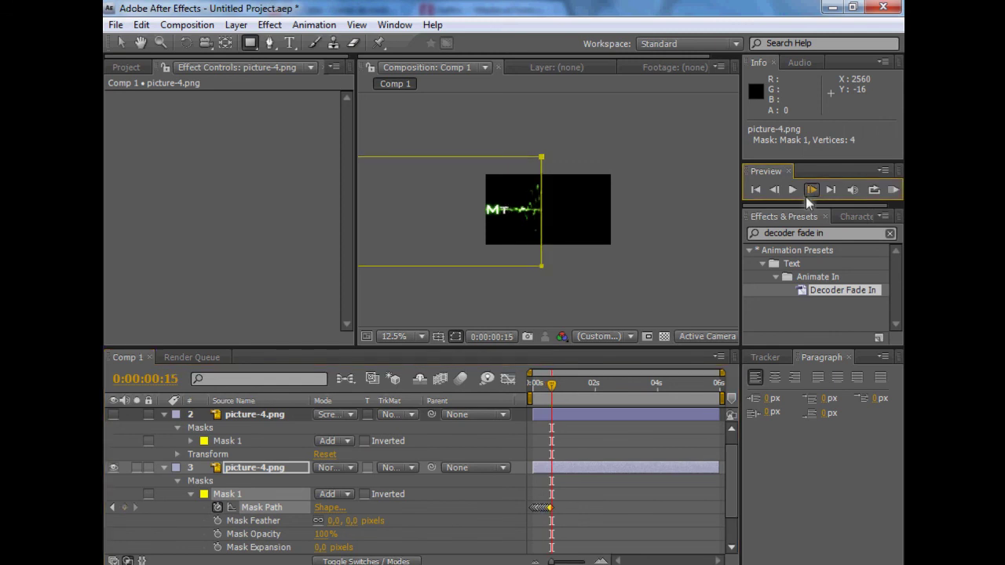
{"action": "left_click", "coordinate": [806, 195]}
{"action": "key", "text": "Right"}
{"action": "key", "text": "Right"}
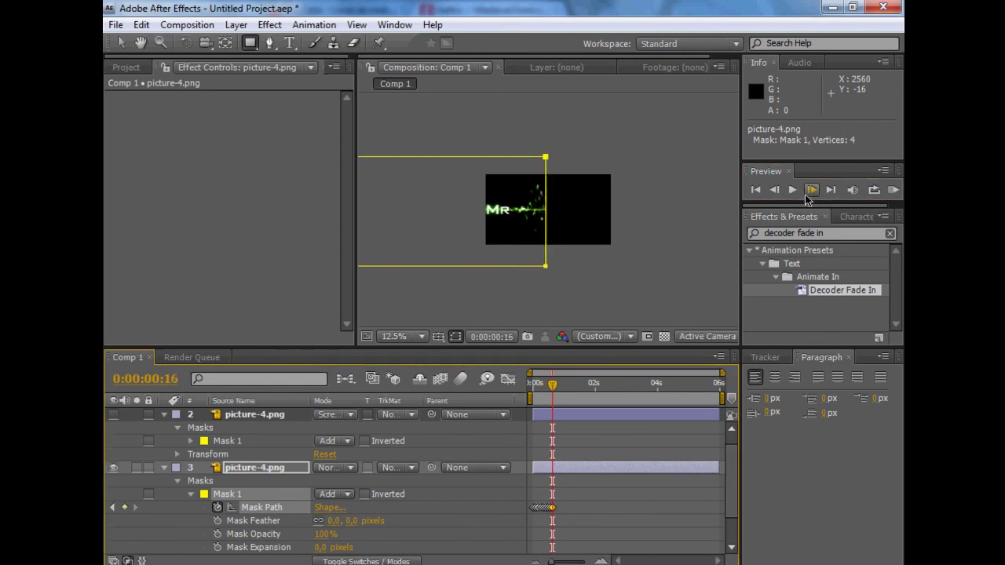
{"action": "key", "text": "Right"}
{"action": "key", "text": "Right"}
{"action": "left_click", "coordinate": [806, 196]}
{"action": "left_click", "coordinate": [806, 195]}
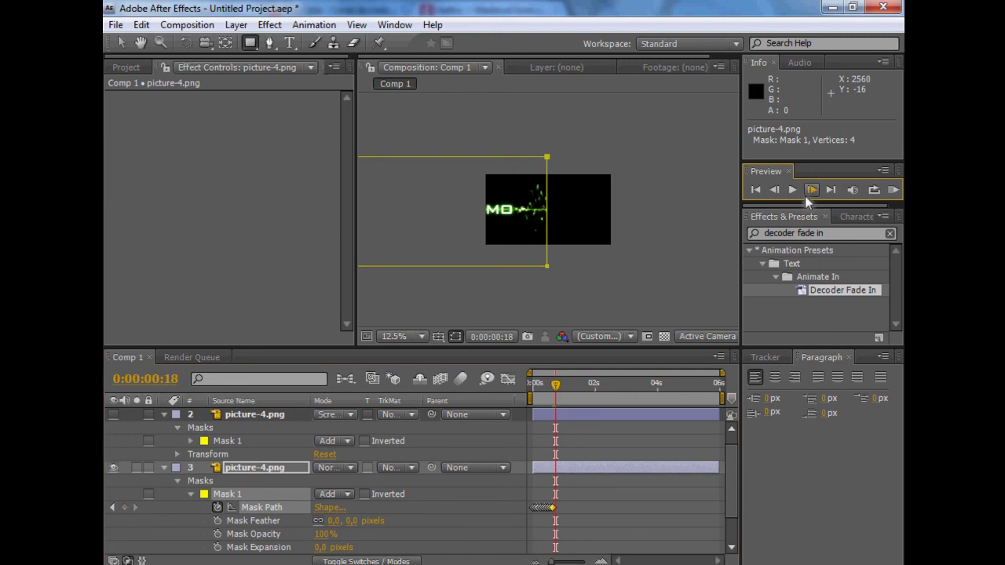
{"action": "key", "text": "Right"}
{"action": "key", "text": "Right"}
{"action": "key", "text": "Right"}
{"action": "key", "text": "Right"}
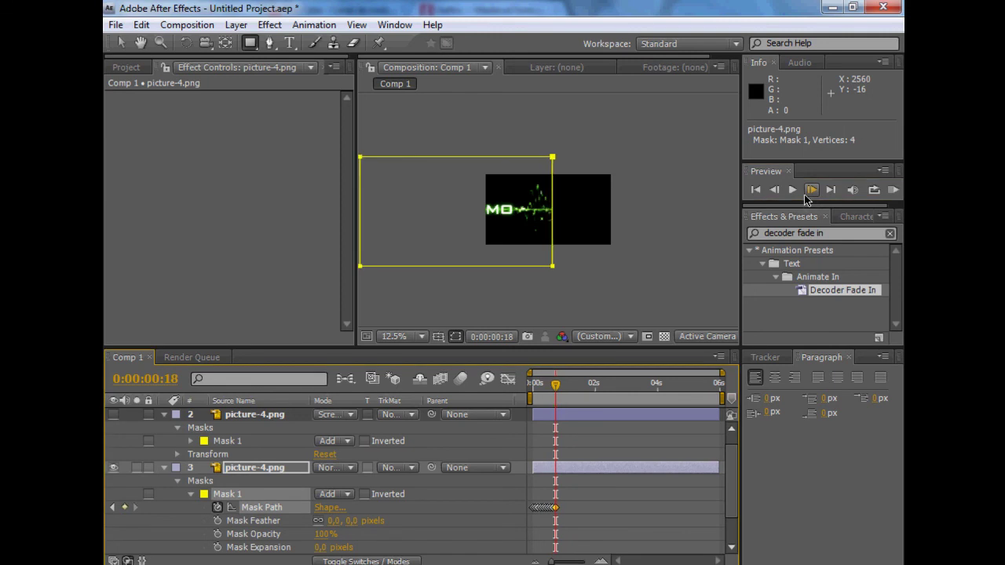
{"action": "left_click", "coordinate": [809, 193]}
{"action": "left_click", "coordinate": [809, 193]}
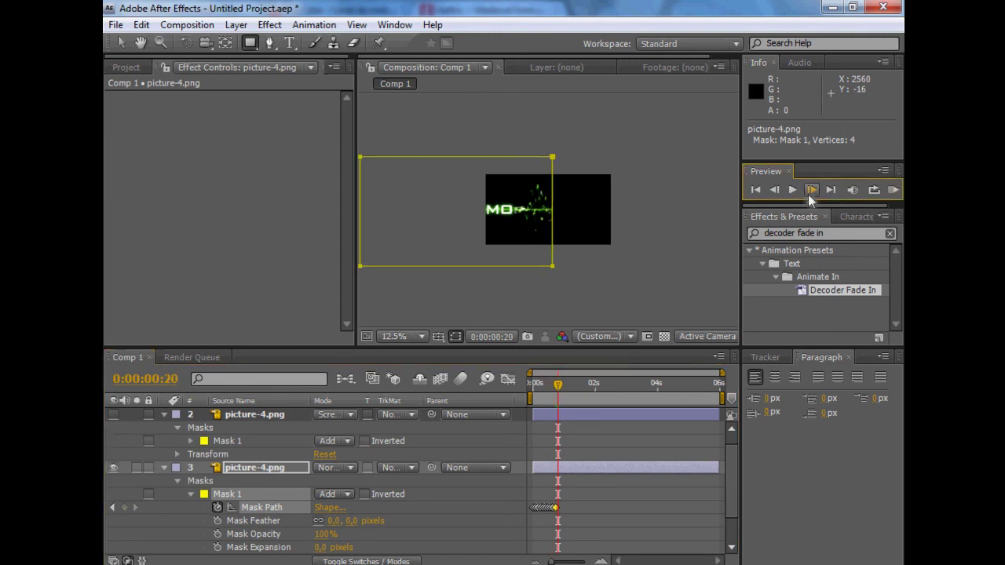
{"action": "key", "text": "Right"}
{"action": "key", "text": "Right"}
{"action": "key", "text": "Right"}
{"action": "key", "text": "Right"}
{"action": "key", "text": "Right"}
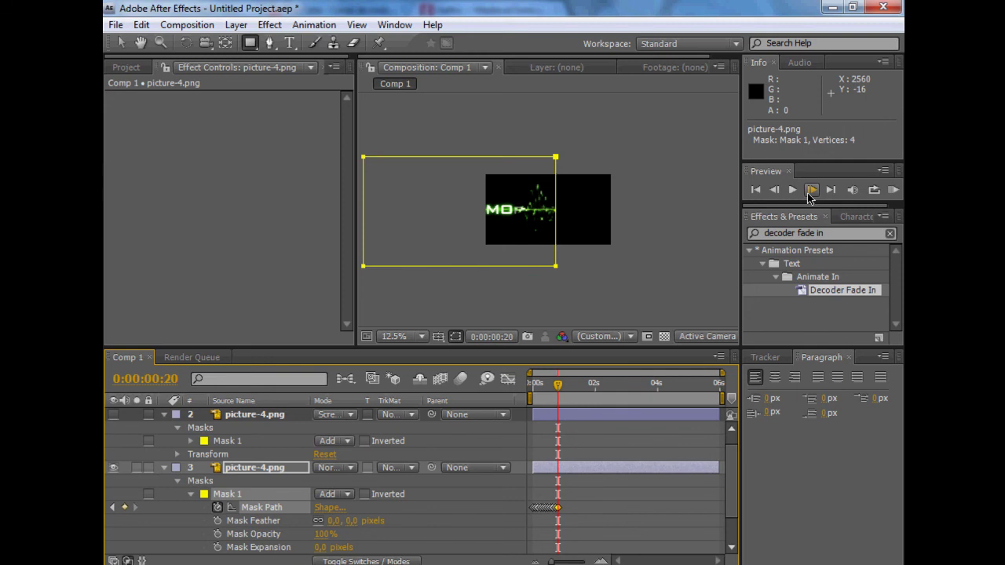
{"action": "left_click", "coordinate": [811, 190]}
{"action": "left_click", "coordinate": [810, 190]}
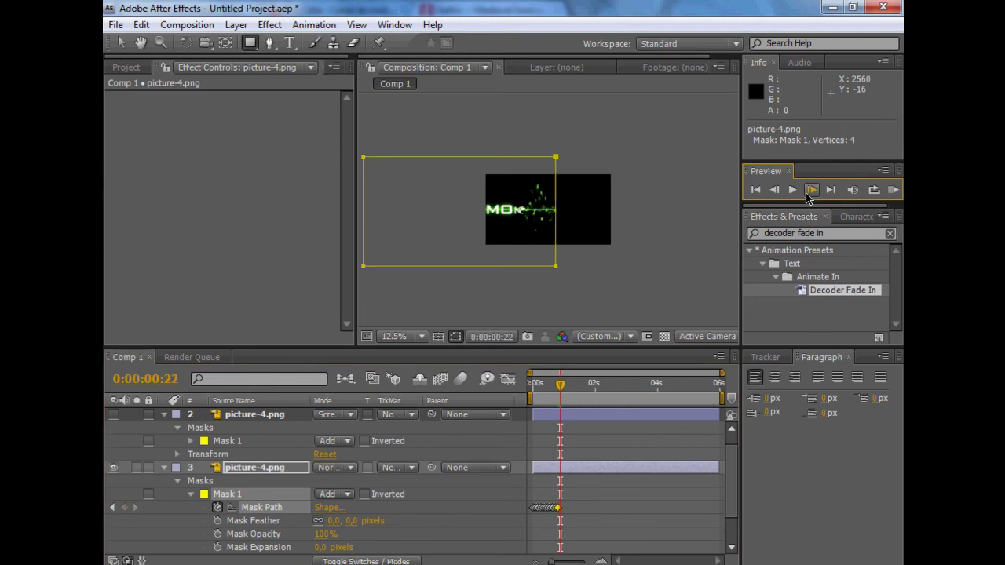
{"action": "key", "text": "Right"}
{"action": "key", "text": "Right"}
{"action": "key", "text": "Right"}
{"action": "left_click", "coordinate": [810, 190]}
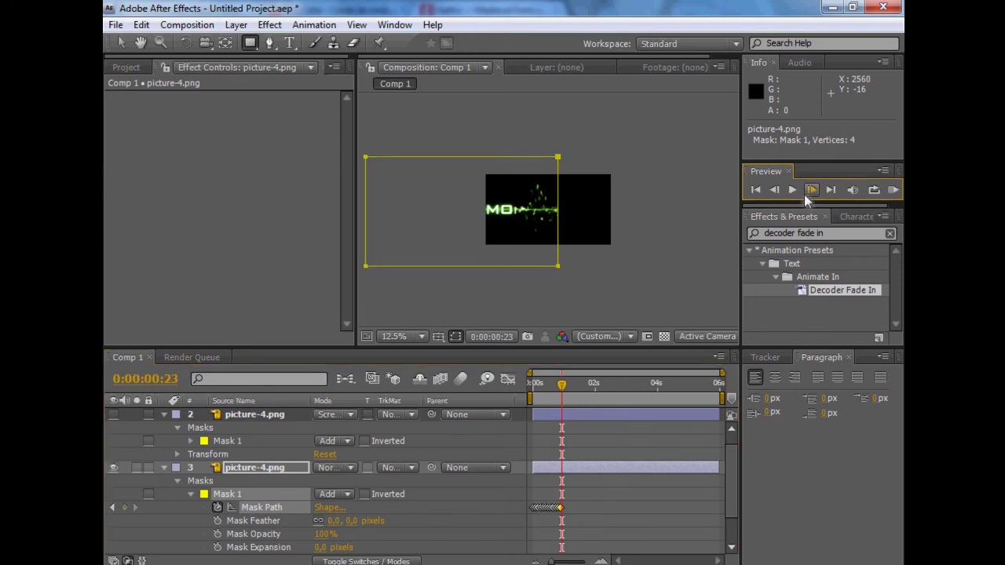
{"action": "left_click", "coordinate": [811, 190]}
{"action": "key", "text": "Right"}
{"action": "key", "text": "Right"}
{"action": "key", "text": "Right"}
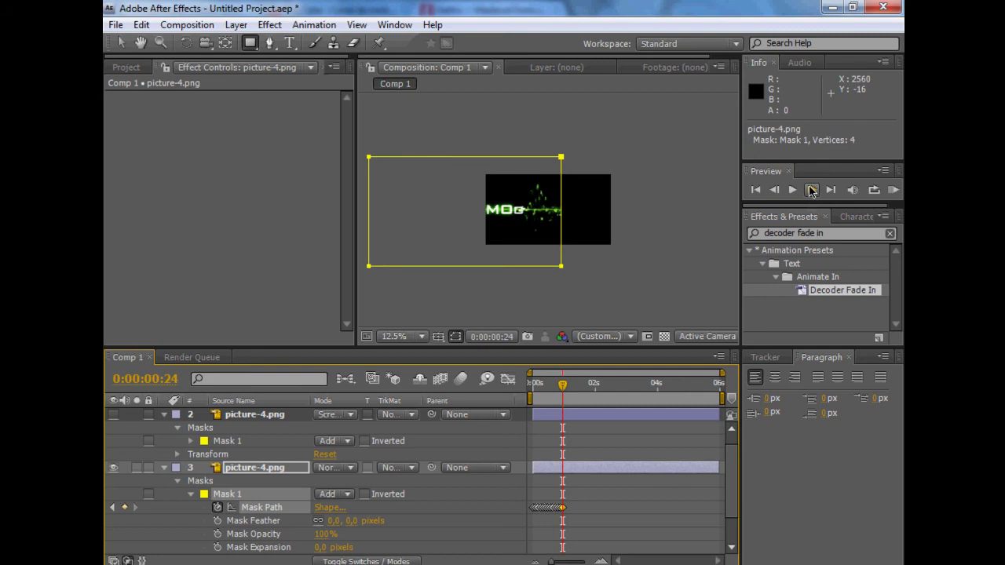
{"action": "left_click", "coordinate": [810, 190]}
{"action": "left_click", "coordinate": [810, 190]}
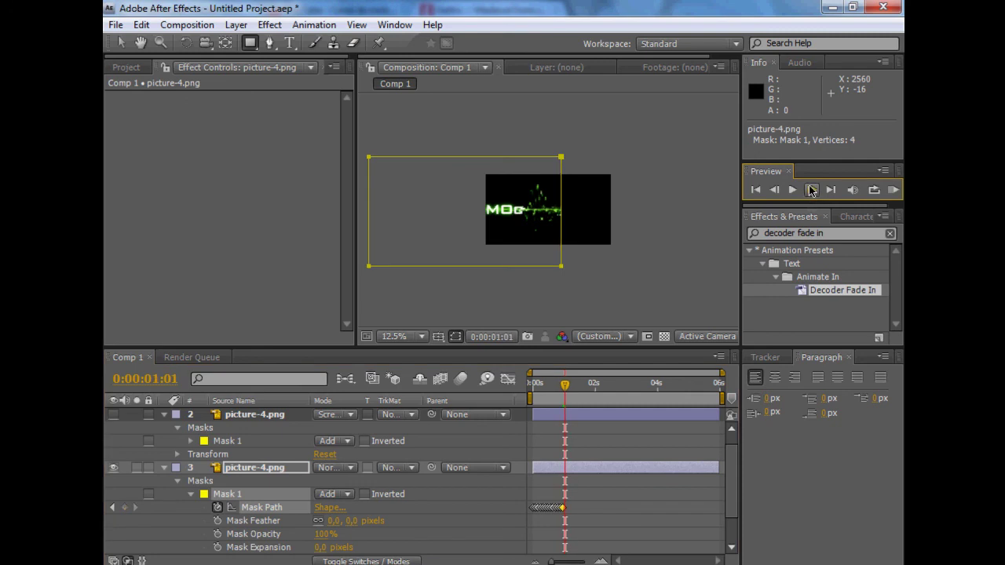
{"action": "key", "text": "Right"}
{"action": "key", "text": "Right"}
{"action": "key", "text": "Right"}
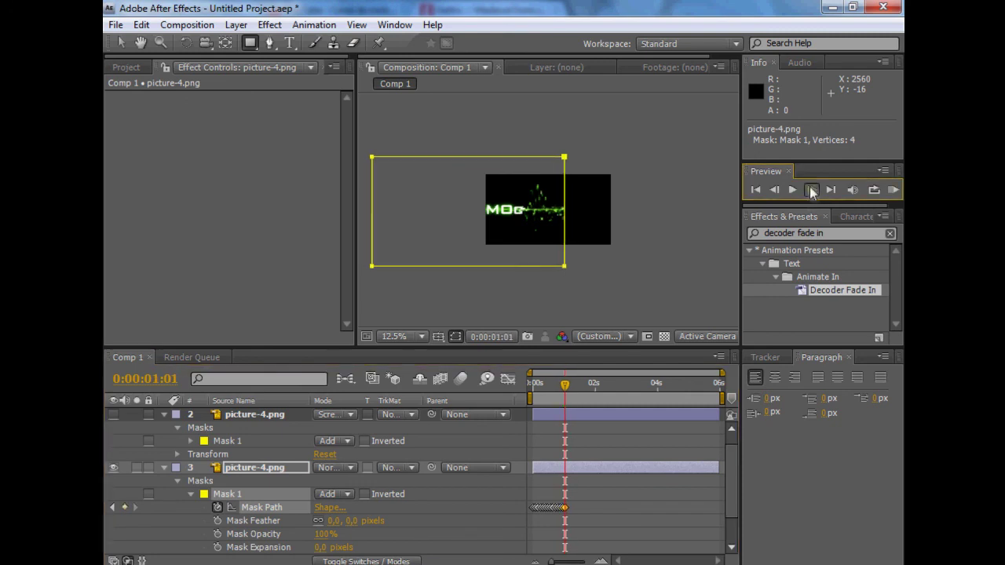
- Nudge the mask right every frame or two from 0:00:01:06 past 0:00:01:11, keyframing Mask Path
{"action": "left_click", "coordinate": [811, 190]}
{"action": "left_click", "coordinate": [811, 190]}
{"action": "key", "text": "Right"}
{"action": "key", "text": "Right"}
{"action": "key", "text": "Right"}
{"action": "key", "text": "Right"}
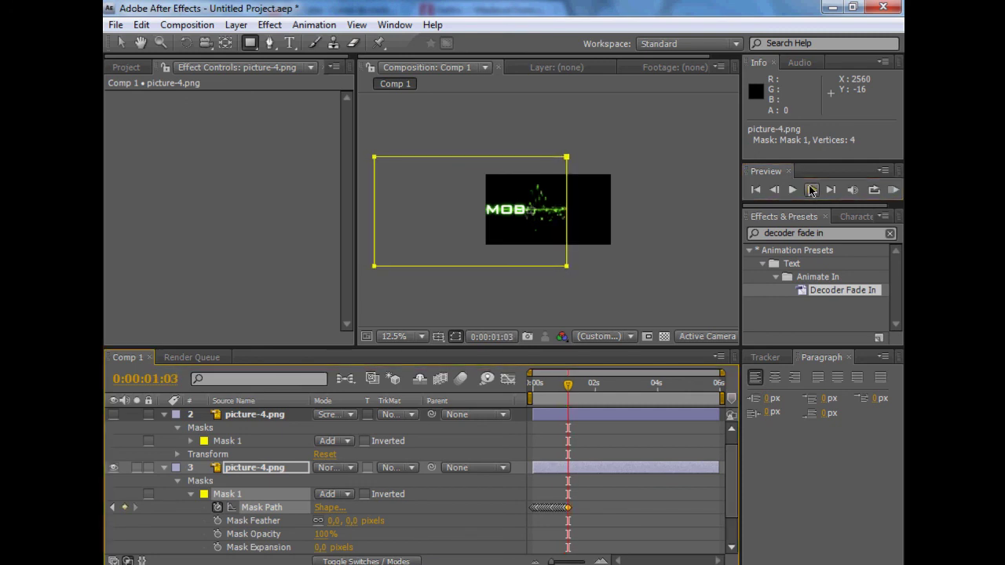
{"action": "left_click", "coordinate": [810, 190]}
{"action": "left_click", "coordinate": [810, 190]}
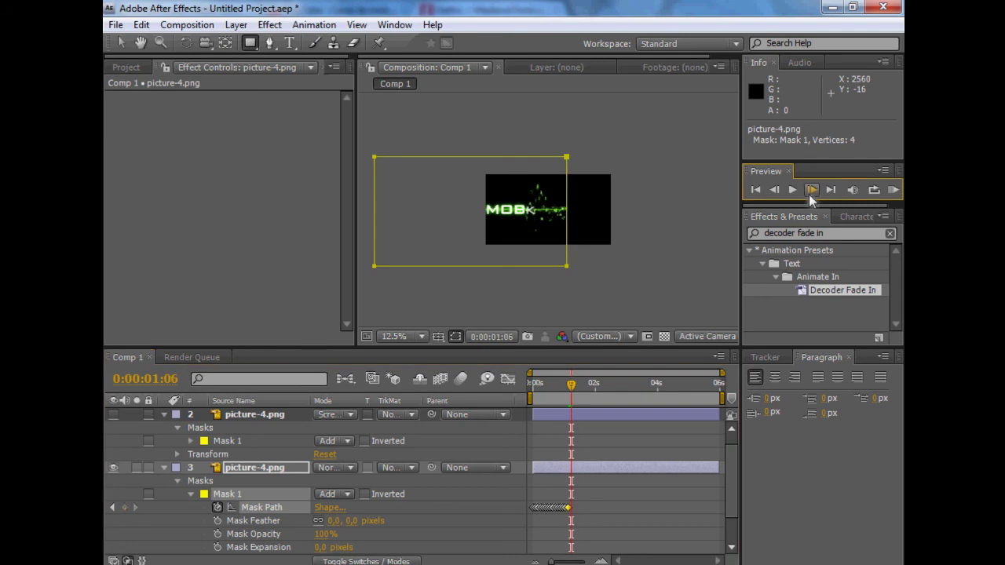
{"action": "left_click", "coordinate": [808, 194]}
{"action": "key", "text": "Right"}
{"action": "key", "text": "Right"}
{"action": "key", "text": "Right"}
{"action": "key", "text": "Right"}
{"action": "key", "text": "Right"}
{"action": "key", "text": "Right"}
{"action": "left_click", "coordinate": [808, 193]}
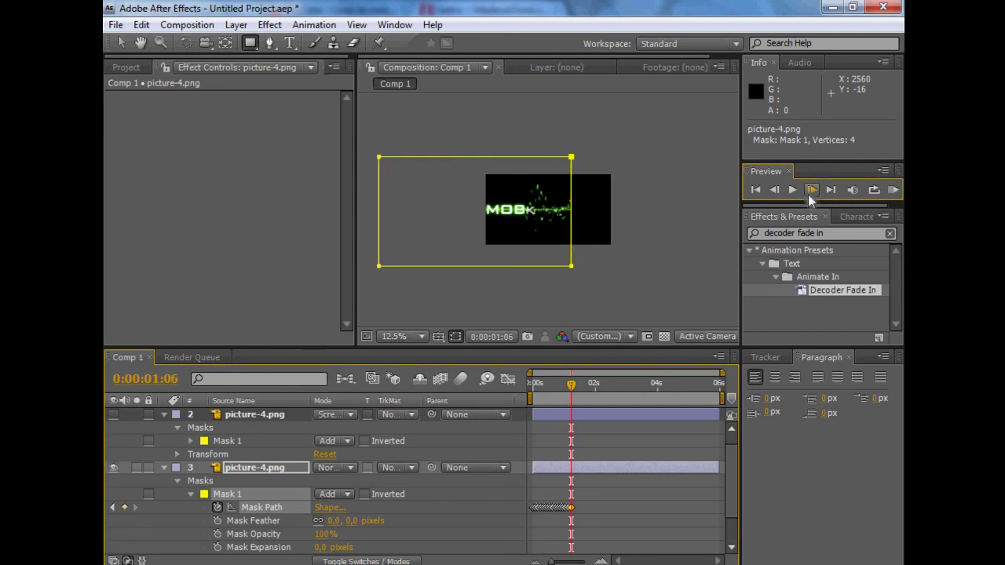
{"action": "left_click", "coordinate": [809, 193]}
{"action": "left_click", "coordinate": [808, 193]}
{"action": "key", "text": "Right"}
{"action": "key", "text": "Right"}
{"action": "key", "text": "Right"}
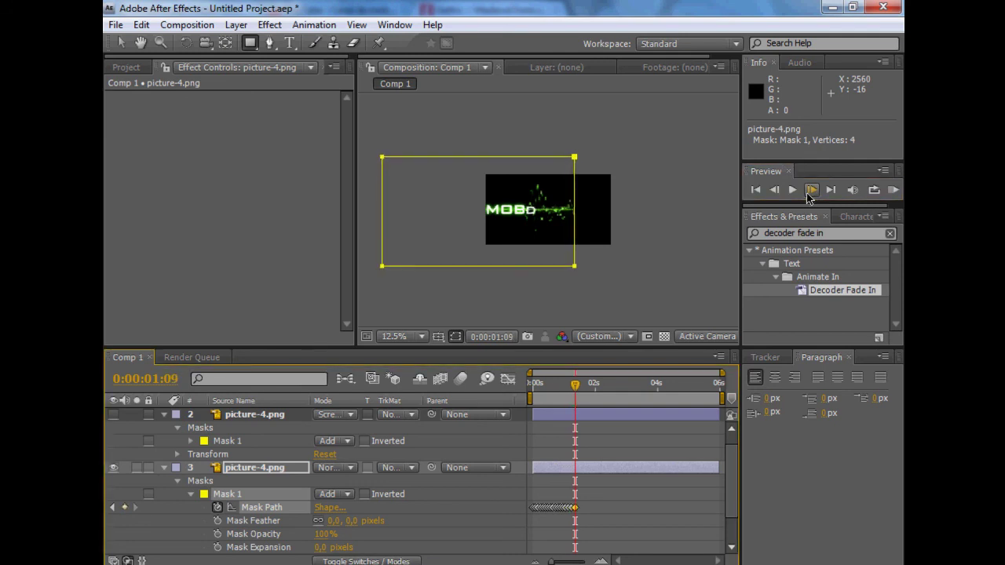
{"action": "key", "text": "Right"}
{"action": "key", "text": "Right"}
{"action": "left_click", "coordinate": [811, 190]}
{"action": "left_click", "coordinate": [811, 190]}
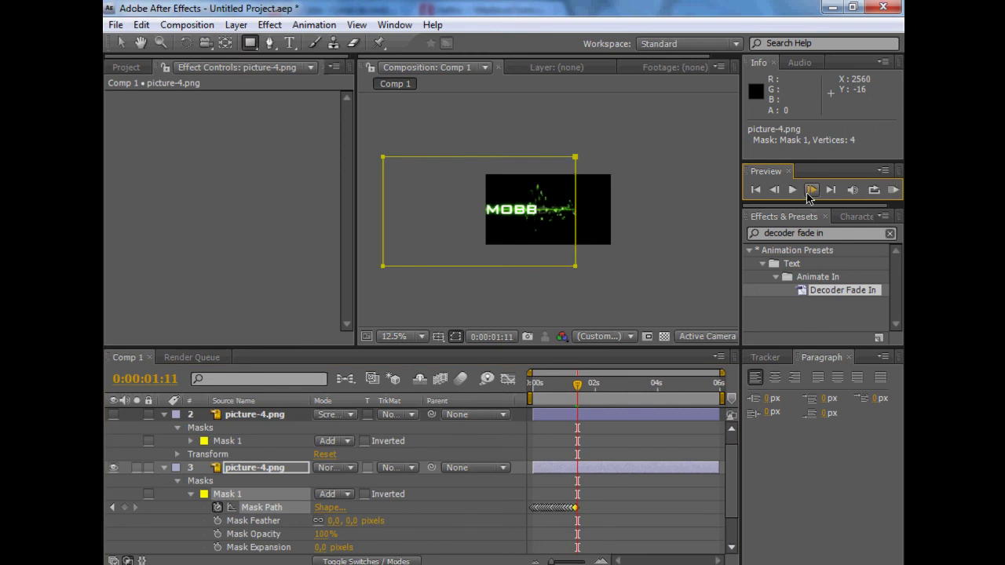
{"action": "key", "text": "Right"}
{"action": "key", "text": "Right"}
{"action": "key", "text": "Right"}
{"action": "key", "text": "Right"}
{"action": "key", "text": "Right"}
{"action": "key", "text": "Right"}
{"action": "left_click", "coordinate": [810, 191]}
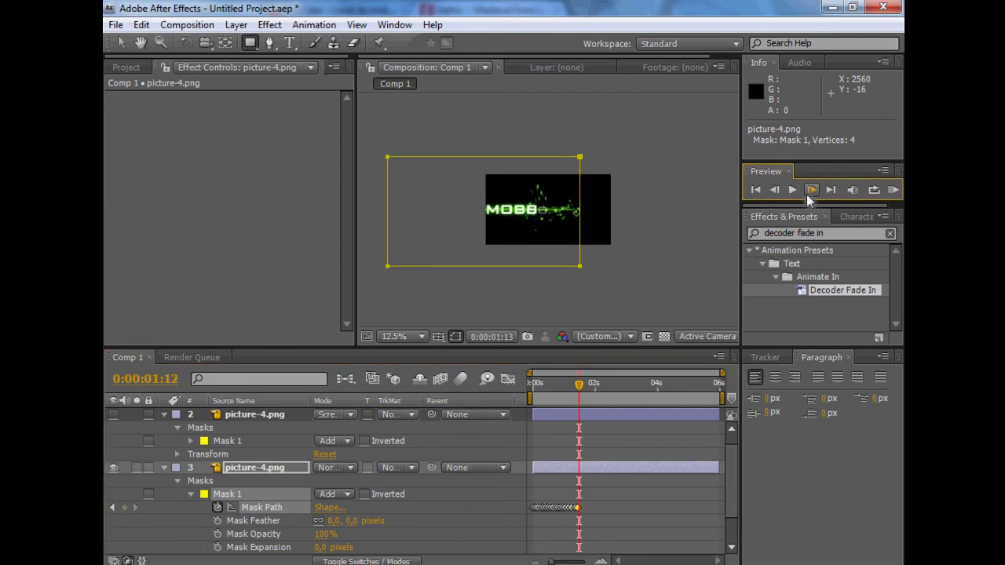
{"action": "left_click", "coordinate": [810, 190]}
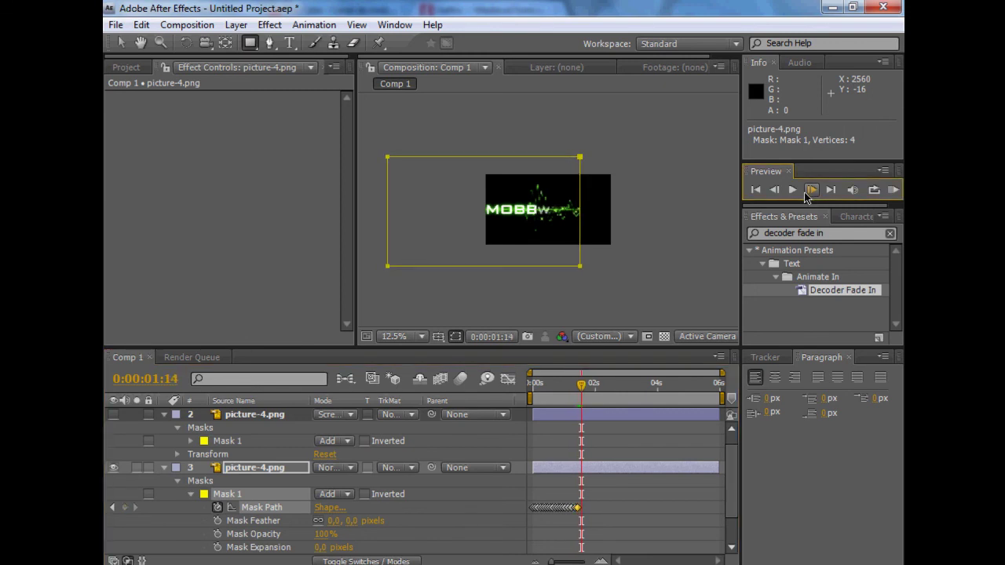
{"action": "left_click", "coordinate": [811, 190]}
{"action": "key", "text": "Right"}
{"action": "key", "text": "Right"}
{"action": "key", "text": "Right"}
{"action": "left_click", "coordinate": [811, 190]}
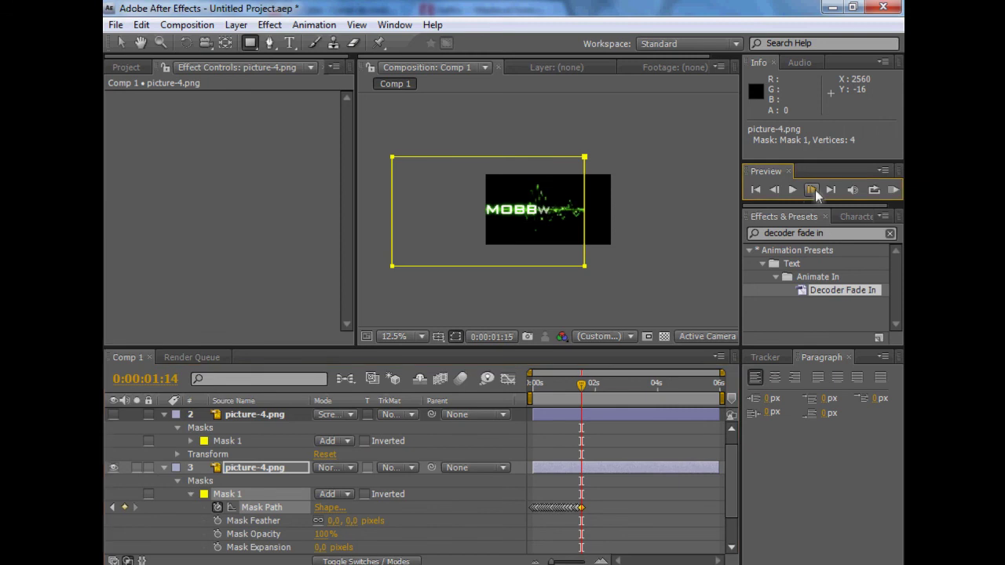
{"action": "left_click", "coordinate": [812, 190]}
{"action": "left_click", "coordinate": [812, 190]}
{"action": "key", "text": "Right"}
{"action": "key", "text": "Right"}
{"action": "key", "text": "Right"}
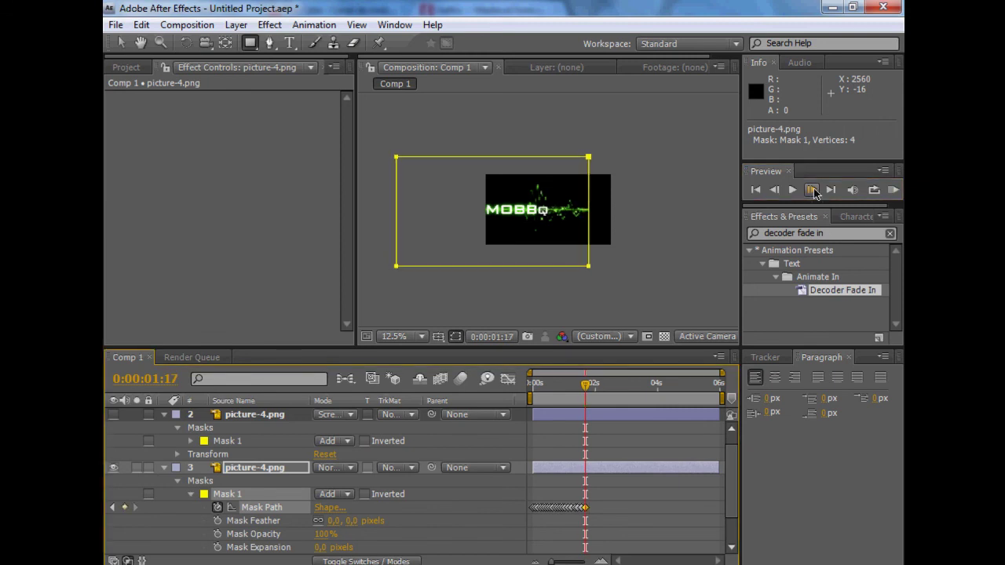
- Continue nudging the mask right from 0:00:01:21 to 0:00:02:10 to track the decoding title
{"action": "left_click", "coordinate": [812, 189]}
{"action": "left_click", "coordinate": [813, 190]}
{"action": "left_click", "coordinate": [812, 189]}
{"action": "left_click", "coordinate": [812, 189]}
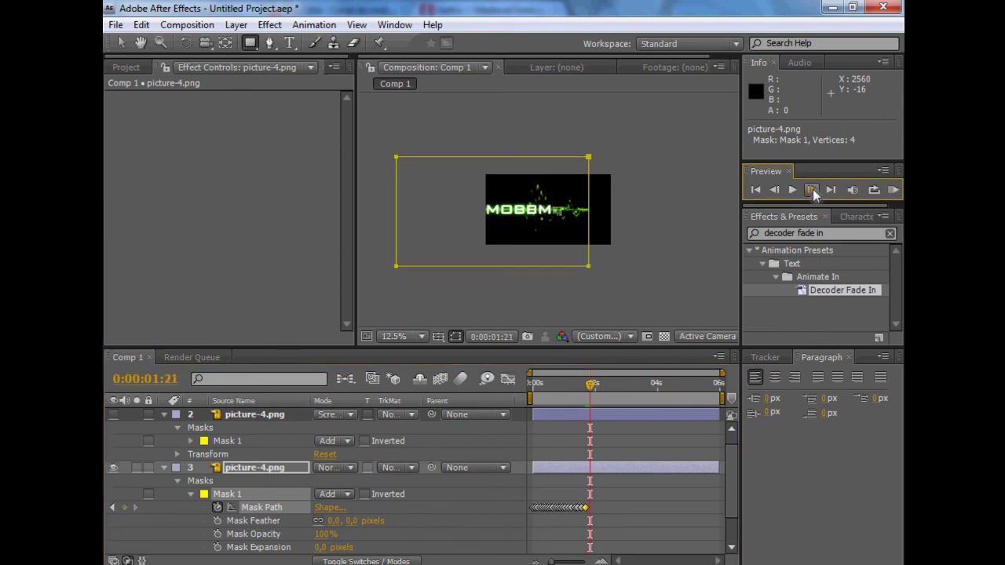
{"action": "key", "text": "Right"}
{"action": "key", "text": "Right"}
{"action": "key", "text": "Right"}
{"action": "key", "text": "Right"}
{"action": "key", "text": "Right"}
{"action": "key", "text": "Right"}
{"action": "left_click", "coordinate": [812, 190]}
{"action": "left_click", "coordinate": [812, 190]}
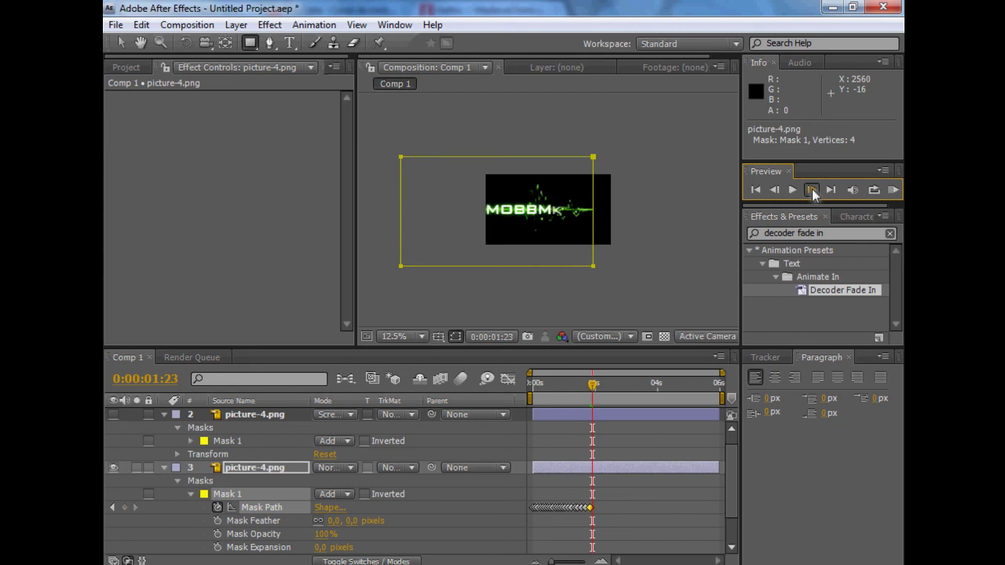
{"action": "left_click", "coordinate": [813, 189]}
{"action": "key", "text": "Right"}
{"action": "key", "text": "Right"}
{"action": "key", "text": "Right"}
{"action": "key", "text": "Right"}
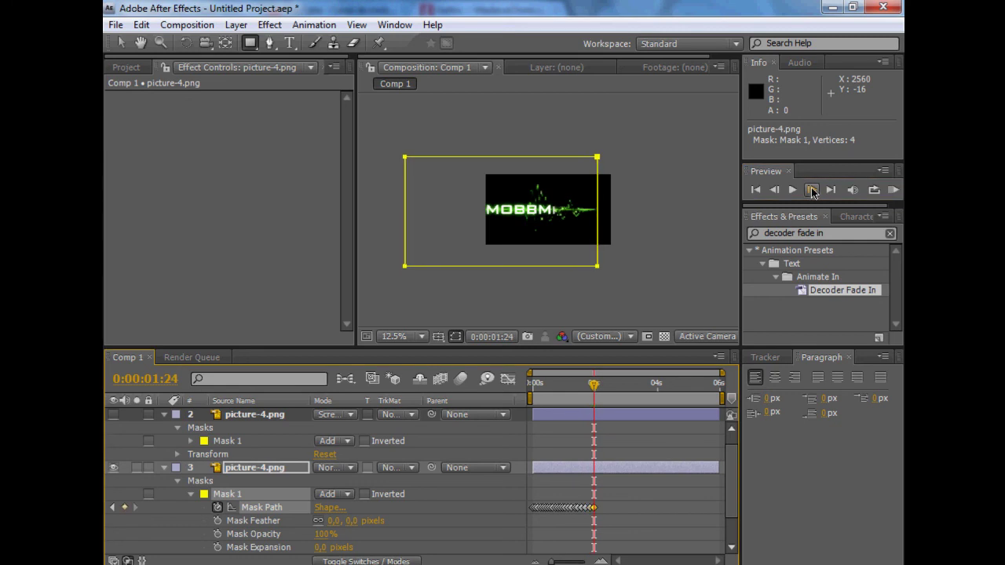
{"action": "left_click", "coordinate": [813, 190]}
{"action": "left_click", "coordinate": [813, 190]}
{"action": "left_click", "coordinate": [812, 190]}
{"action": "left_click", "coordinate": [813, 190]}
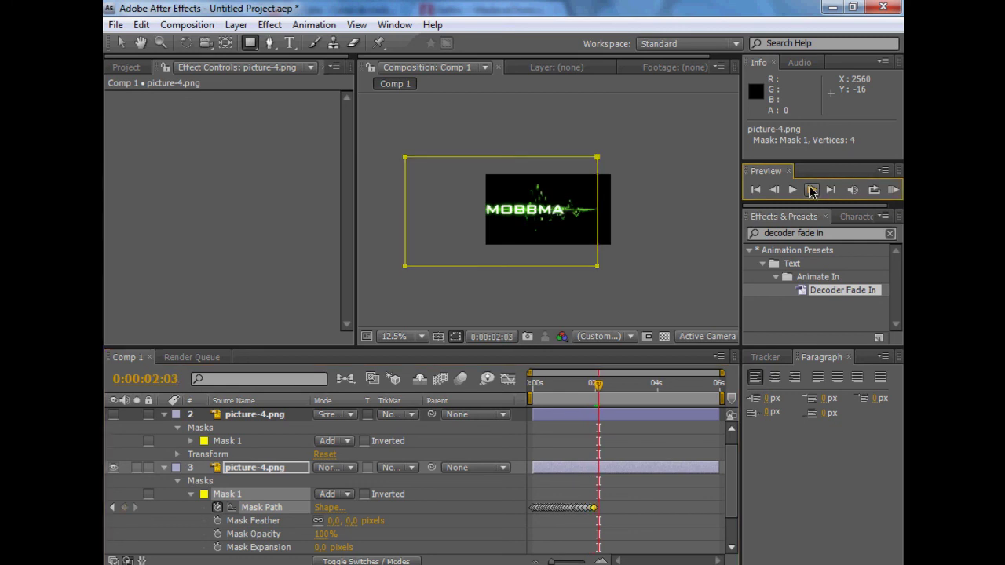
{"action": "key", "text": "Right"}
{"action": "key", "text": "Right"}
{"action": "key", "text": "Right"}
{"action": "key", "text": "Right"}
{"action": "key", "text": "Right"}
{"action": "left_click", "coordinate": [812, 190]}
{"action": "left_click", "coordinate": [812, 190]}
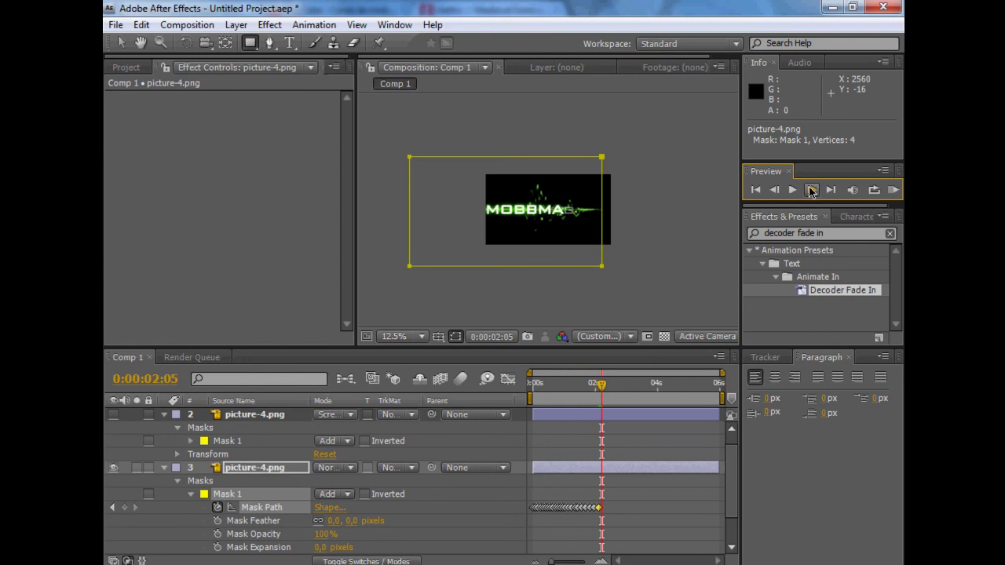
{"action": "key", "text": "Right"}
{"action": "key", "text": "Right"}
{"action": "key", "text": "Right"}
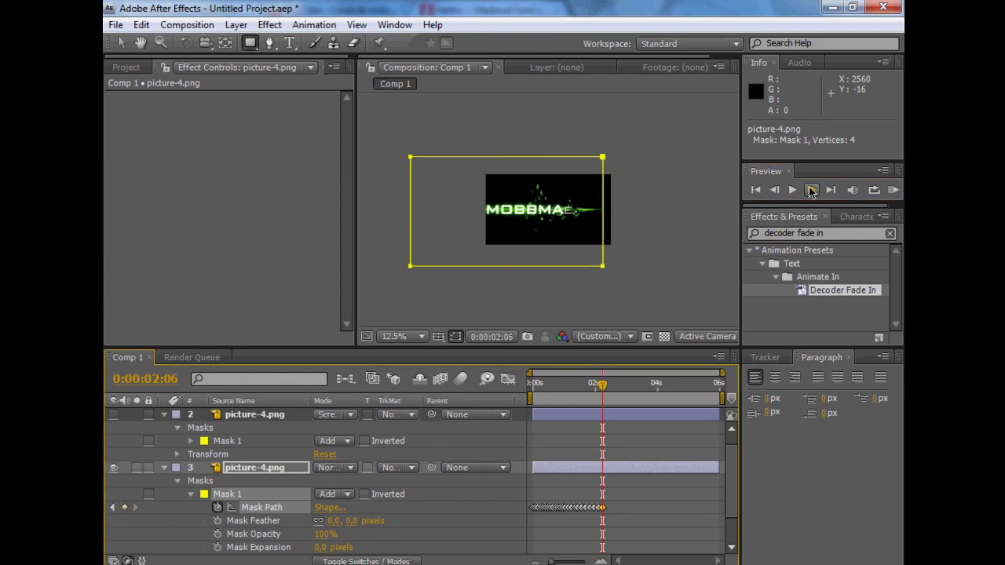
{"action": "key", "text": "Right"}
{"action": "key", "text": "Right"}
{"action": "key", "text": "Right"}
{"action": "left_click", "coordinate": [812, 190]}
{"action": "left_click", "coordinate": [812, 190]}
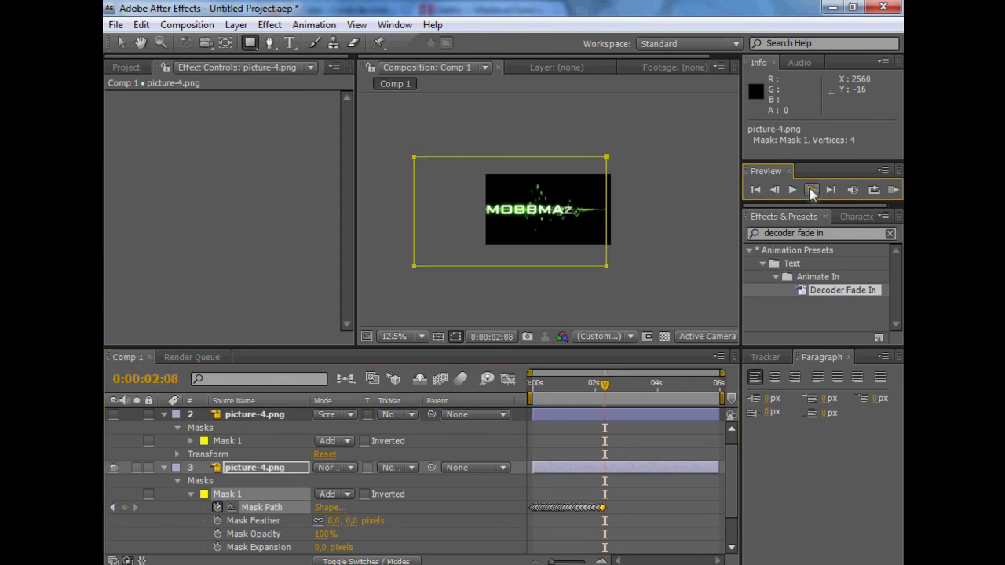
{"action": "key", "text": "Right"}
{"action": "key", "text": "Right"}
{"action": "key", "text": "Right"}
{"action": "key", "text": "Right"}
{"action": "key", "text": "Right"}
{"action": "left_click", "coordinate": [811, 190]}
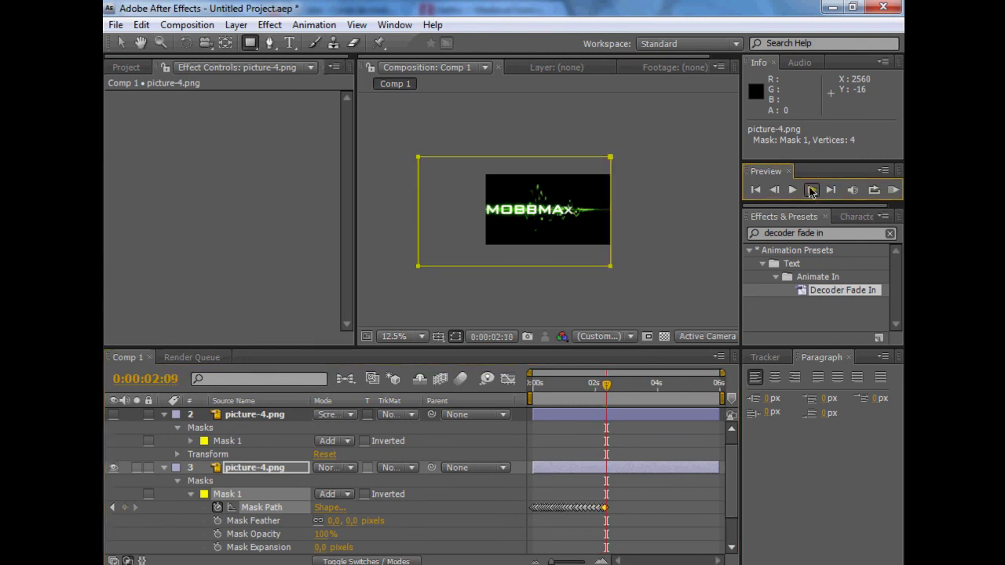
{"action": "left_click", "coordinate": [811, 190]}
{"action": "key", "text": "Right"}
{"action": "key", "text": "Right"}
{"action": "key", "text": "Right"}
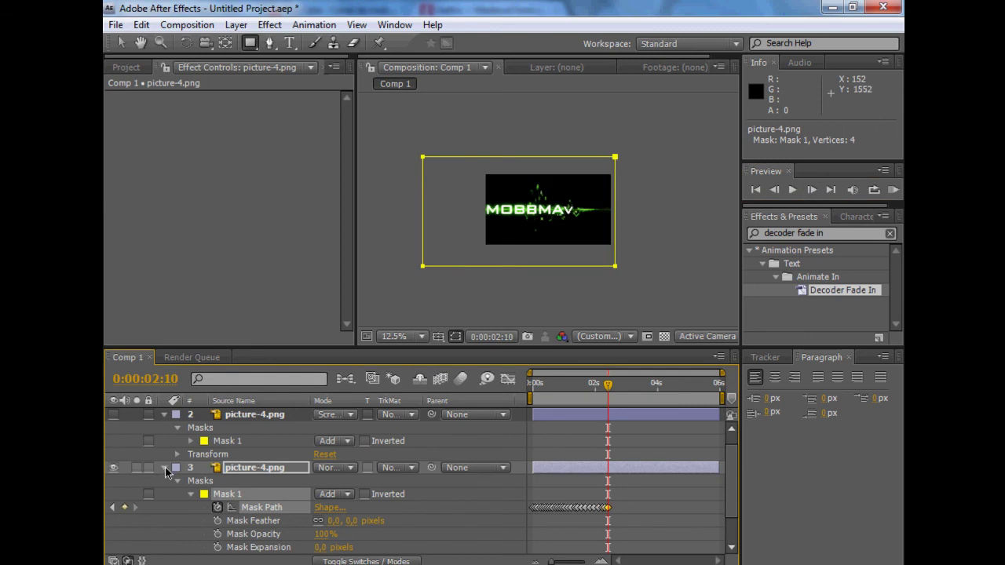
- Collapse layer 3, make layer 2 visible, and bring the time indicator back to 0:00:00:00
{"action": "left_click", "coordinate": [163, 467]}
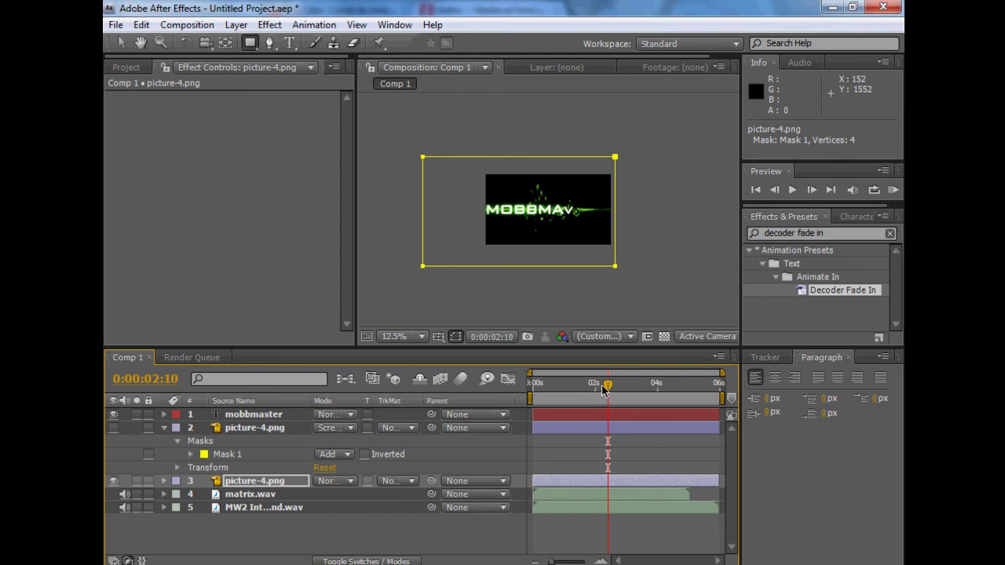
{"action": "left_click_drag", "start_coordinate": [603, 390], "coordinate": [576, 385]}
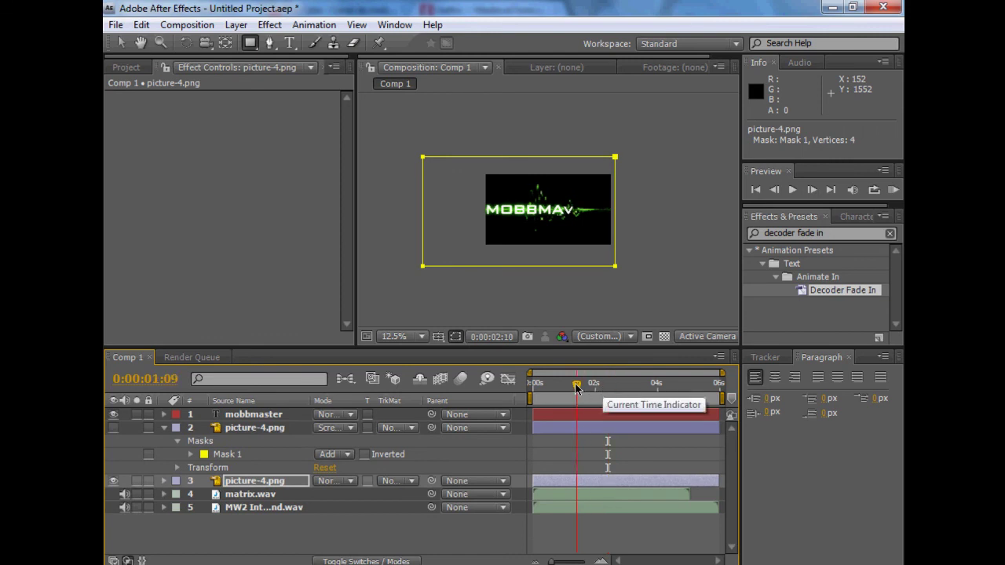
{"action": "left_click", "coordinate": [113, 427]}
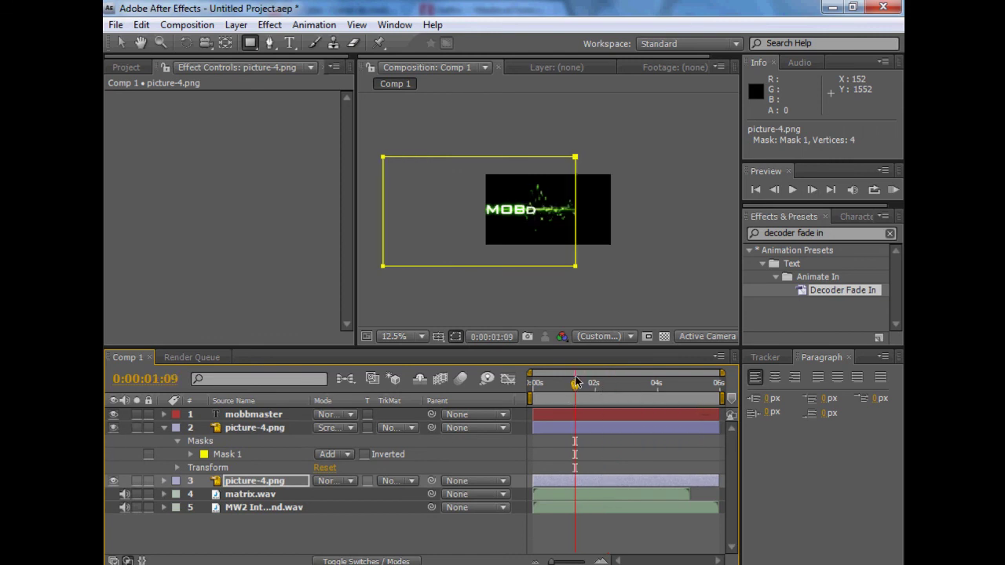
{"action": "left_click_drag", "start_coordinate": [575, 382], "coordinate": [516, 390]}
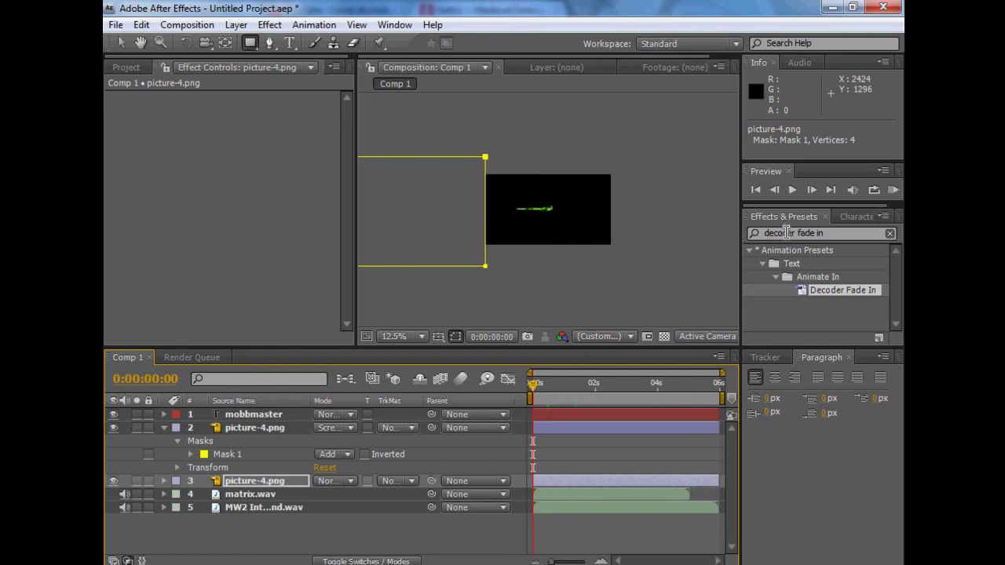
{"action": "left_click", "coordinate": [813, 189]}
- Step to 0:00:00:08, hide layer 3, and set the first Mask Path keyframe on layer 2's Mask 1
{"action": "left_click", "coordinate": [813, 189]}
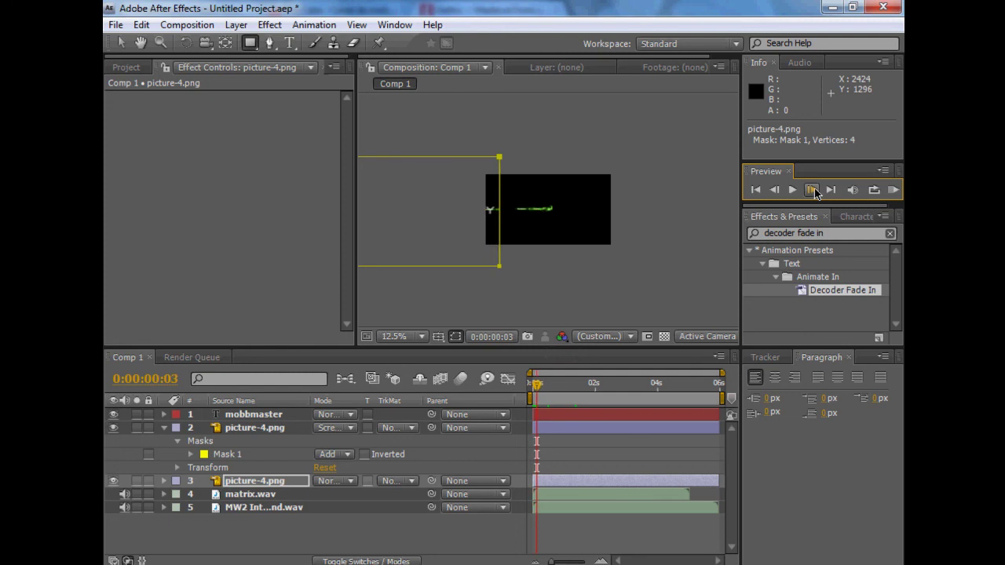
{"action": "left_click", "coordinate": [813, 189]}
{"action": "left_click", "coordinate": [814, 189]}
{"action": "left_click", "coordinate": [813, 190]}
{"action": "left_click", "coordinate": [813, 189]}
{"action": "left_click", "coordinate": [813, 189]}
{"action": "left_click", "coordinate": [813, 190]}
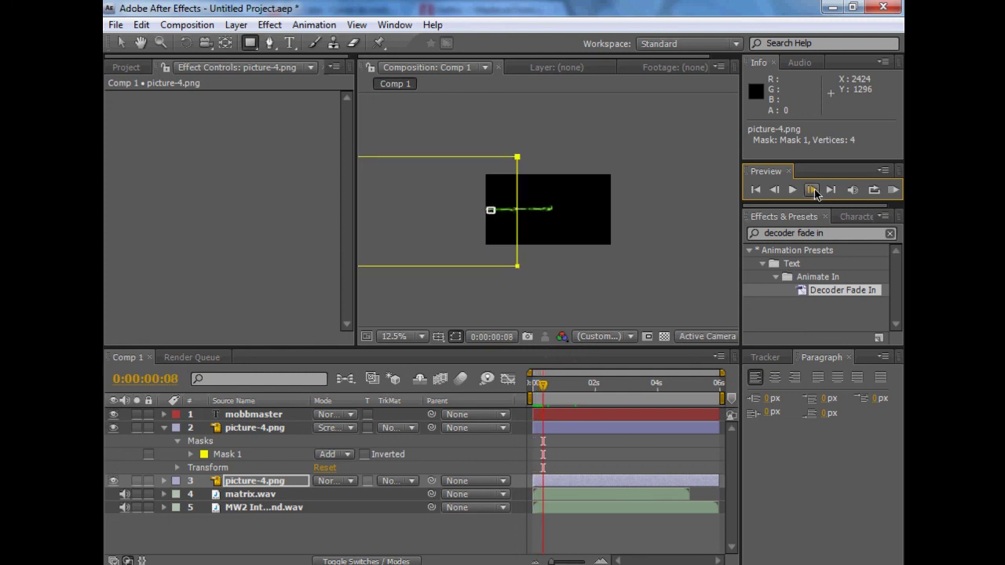
{"action": "left_click", "coordinate": [191, 455]}
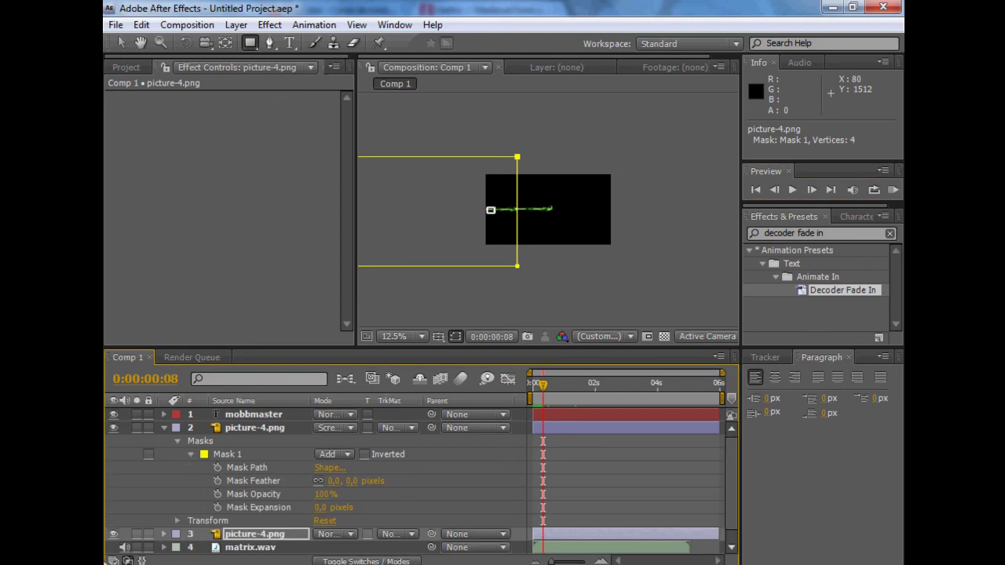
{"action": "left_click", "coordinate": [114, 534]}
{"action": "left_click", "coordinate": [248, 454]}
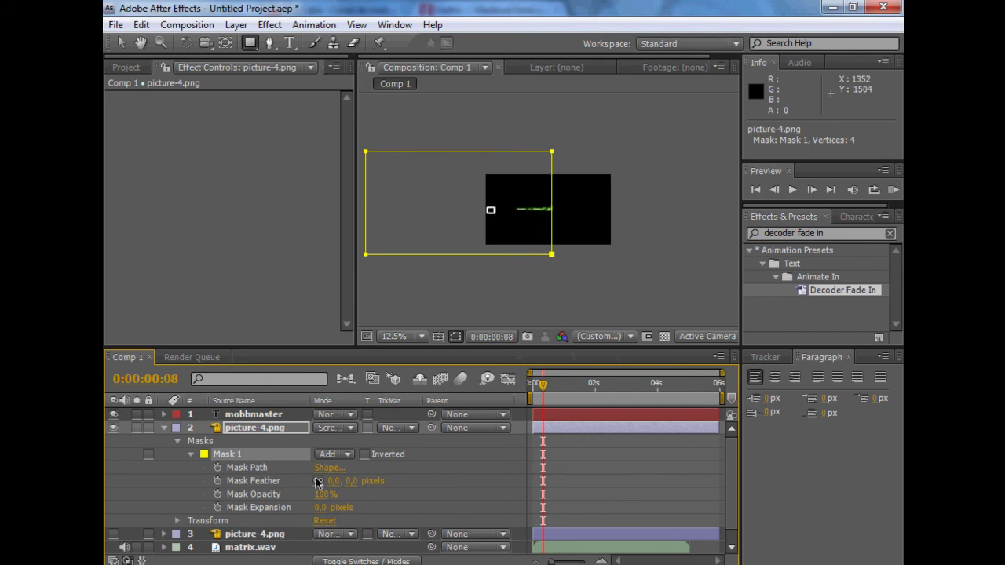
{"action": "left_click", "coordinate": [217, 468]}
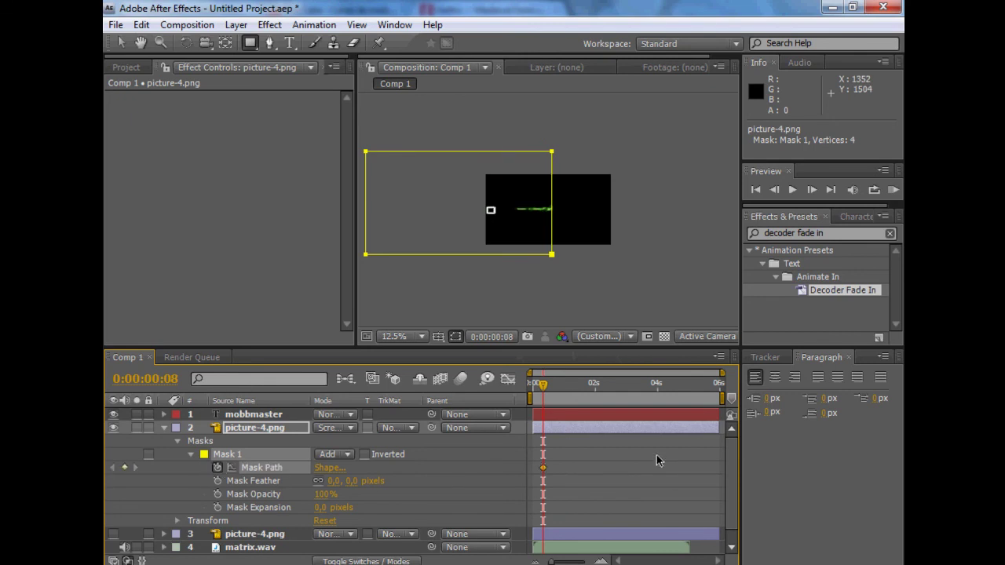
- Pull Mask 1's right edge back left, then advance to 0:00:00:11 as the text appears
{"action": "key", "text": "Left"}
{"action": "key", "text": "Left"}
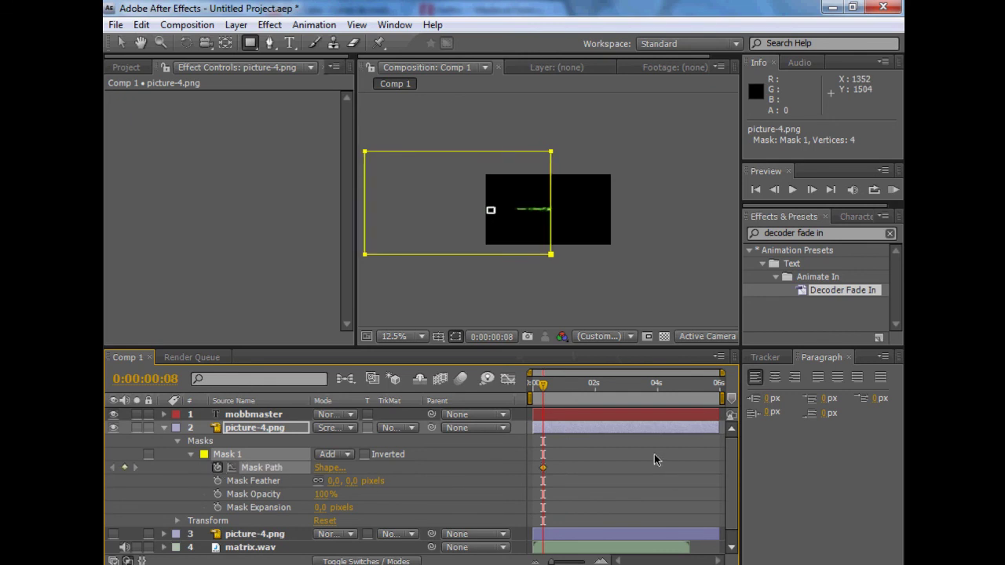
{"action": "key", "text": "shift+Left"}
{"action": "key", "text": "shift+Left"}
{"action": "key", "text": "shift+Left"}
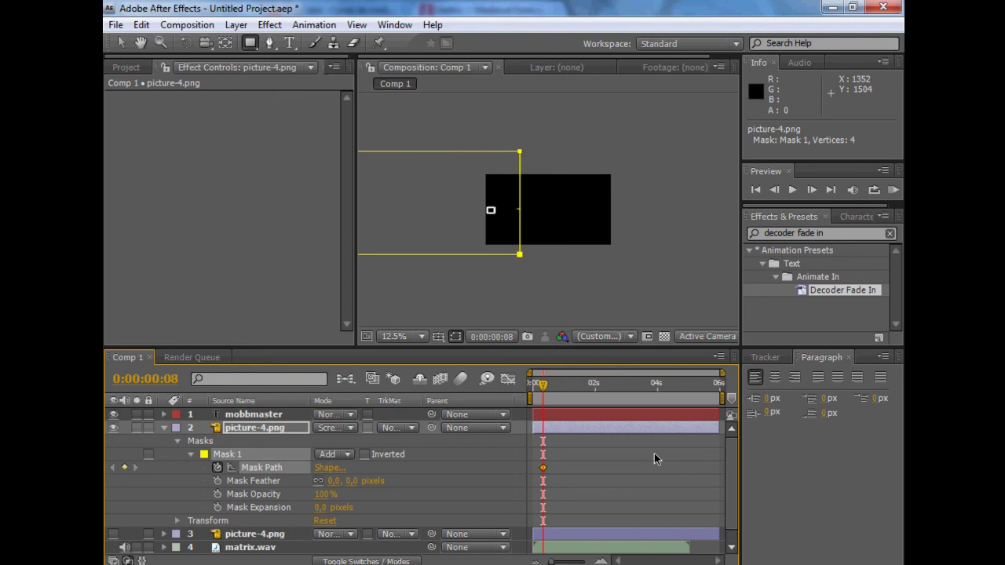
{"action": "left_click", "coordinate": [816, 191]}
{"action": "left_click", "coordinate": [816, 191]}
{"action": "left_click", "coordinate": [816, 192]}
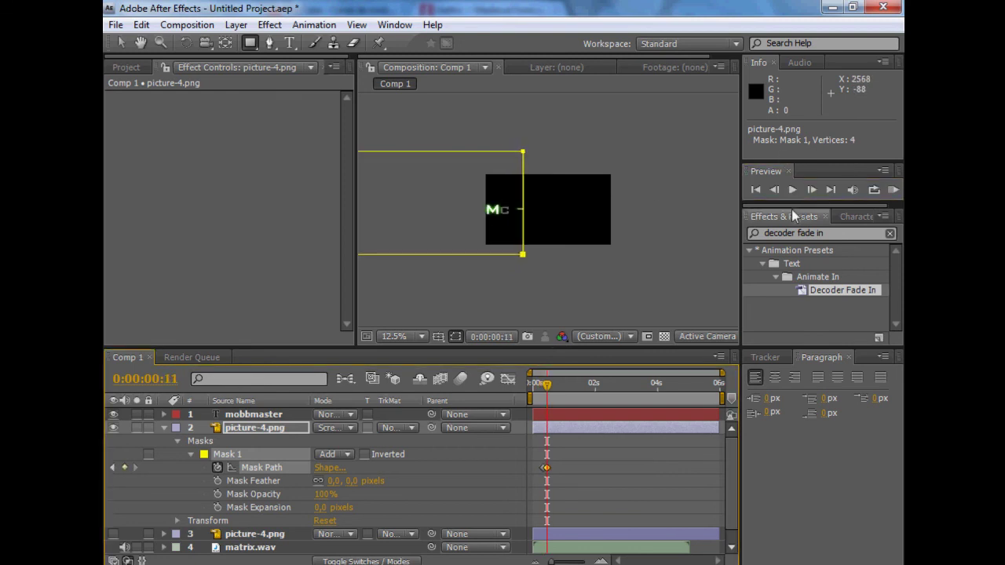
- Step through 0:00:00:14, 0:00:00:17, 0:00:00:21 and 0:00:00:24 to 0:00:01:02, nudging the mask right
{"action": "left_click", "coordinate": [810, 193]}
{"action": "left_click", "coordinate": [809, 192]}
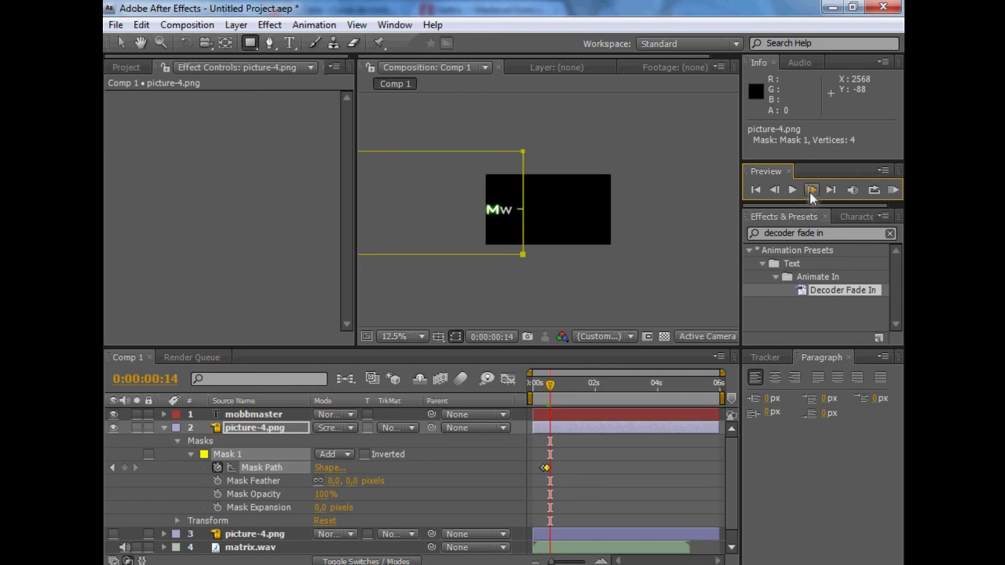
{"action": "left_click", "coordinate": [809, 191]}
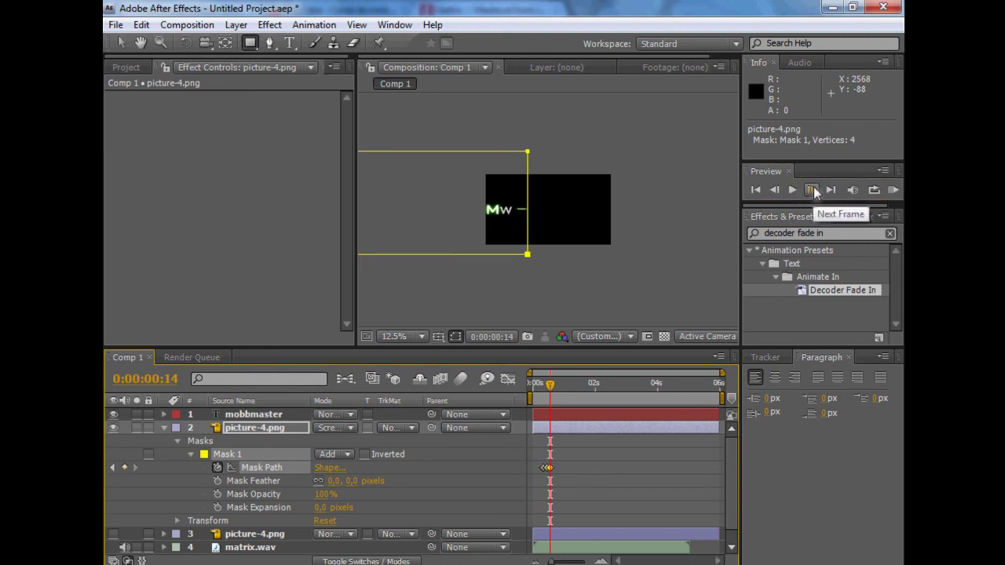
{"action": "left_click", "coordinate": [811, 189]}
{"action": "left_click", "coordinate": [811, 189]}
{"action": "left_click", "coordinate": [811, 190]}
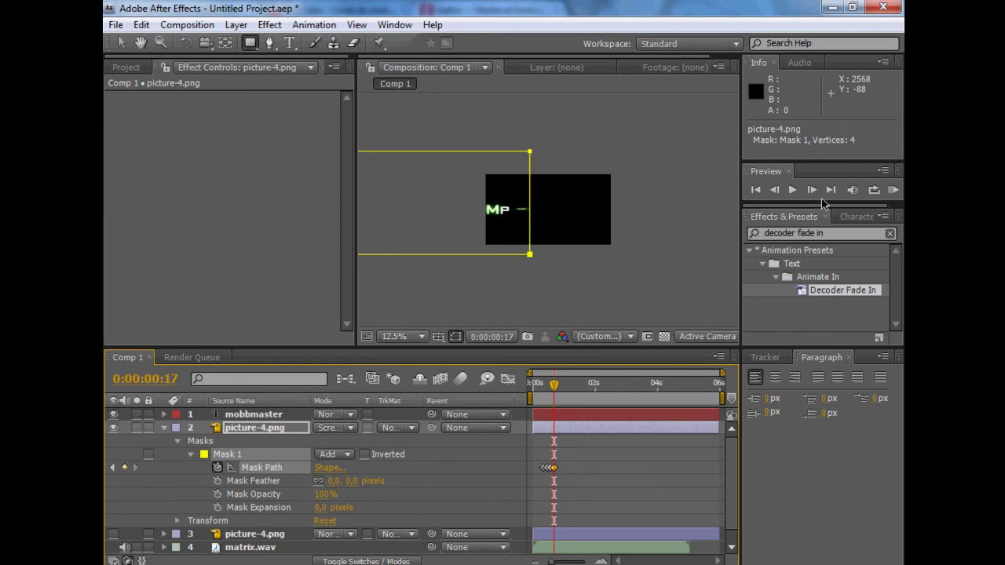
{"action": "left_click", "coordinate": [812, 189]}
{"action": "left_click", "coordinate": [811, 189]}
{"action": "left_click", "coordinate": [811, 189]}
{"action": "left_click", "coordinate": [812, 189]}
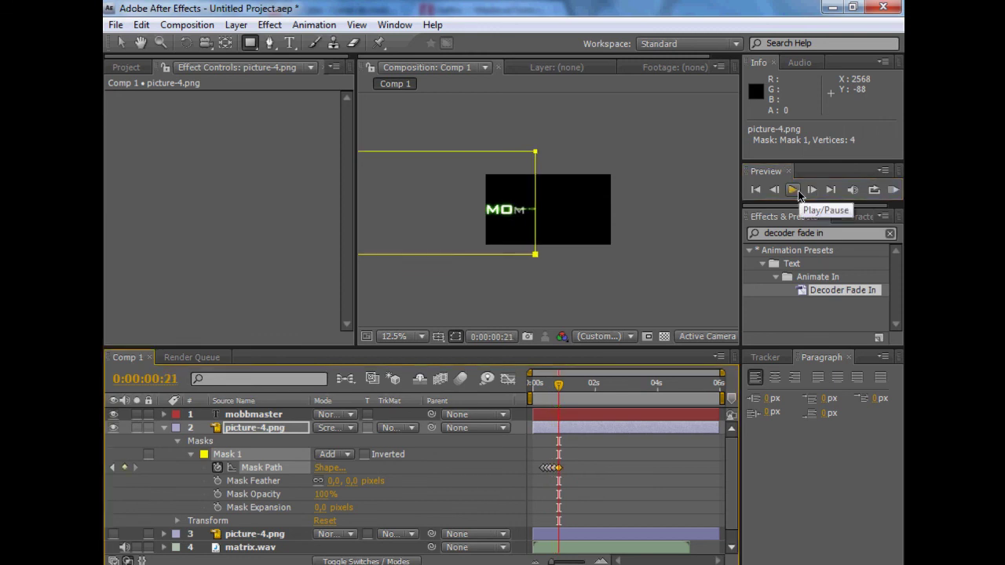
{"action": "left_click", "coordinate": [811, 189]}
{"action": "left_click", "coordinate": [811, 189]}
{"action": "left_click", "coordinate": [808, 195]}
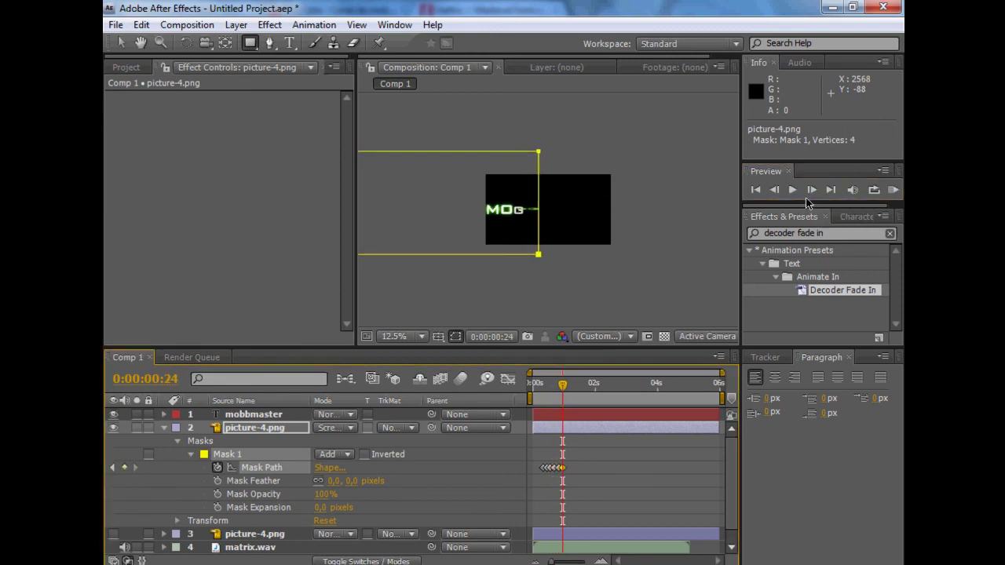
{"action": "left_click", "coordinate": [811, 190]}
{"action": "left_click", "coordinate": [811, 190]}
{"action": "left_click", "coordinate": [811, 190]}
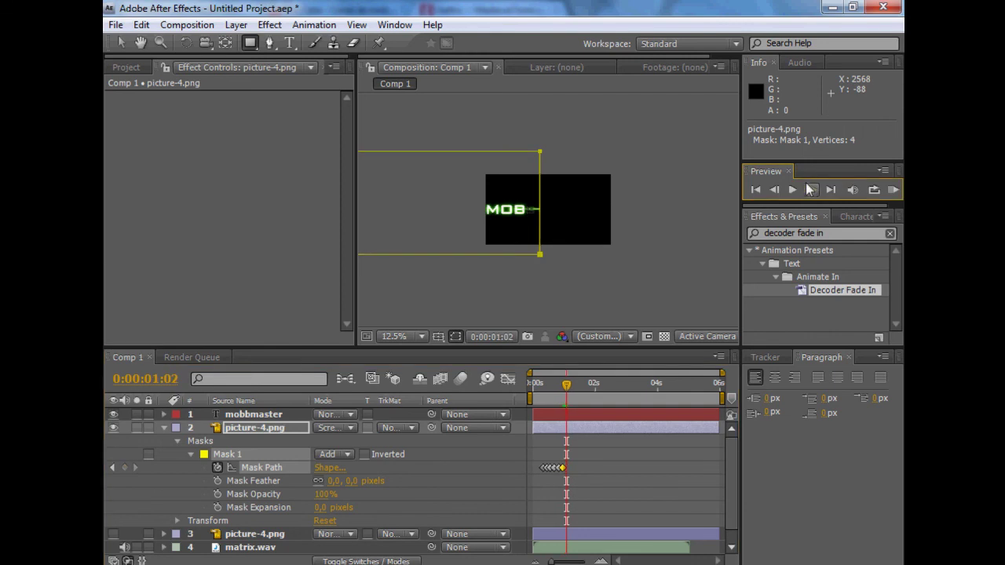
{"action": "key", "text": "shift+Right"}
{"action": "key", "text": "shift+Right"}
{"action": "key", "text": "shift+Right"}
{"action": "key", "text": "shift+Right"}
{"action": "key", "text": "shift+Right"}
{"action": "key", "text": "shift+Right"}
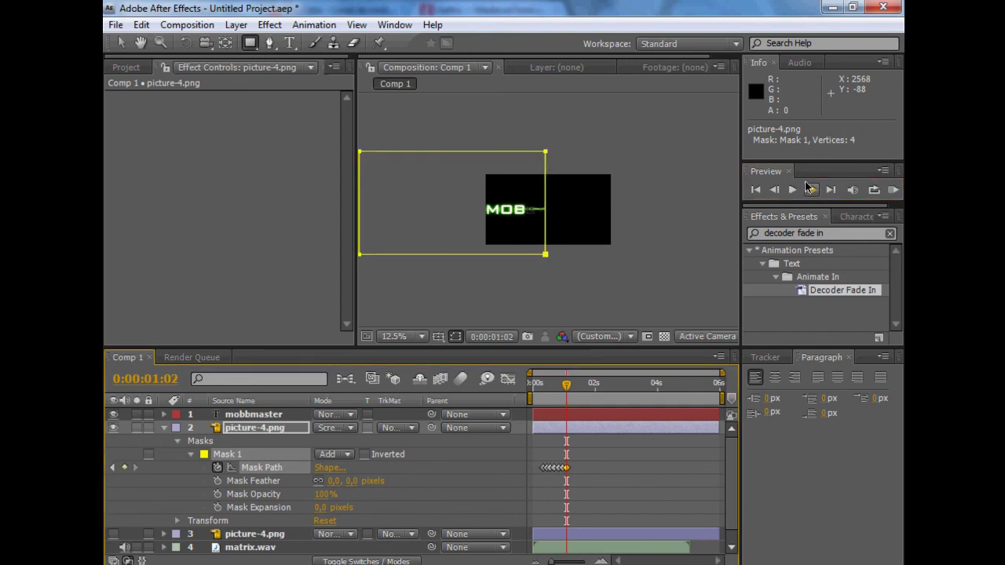
- Keyframe the mask moving right frame by frame from 0:00:01:05 to about 0:00:01:13
{"action": "left_click", "coordinate": [811, 189]}
{"action": "left_click", "coordinate": [810, 190]}
{"action": "left_click", "coordinate": [809, 191]}
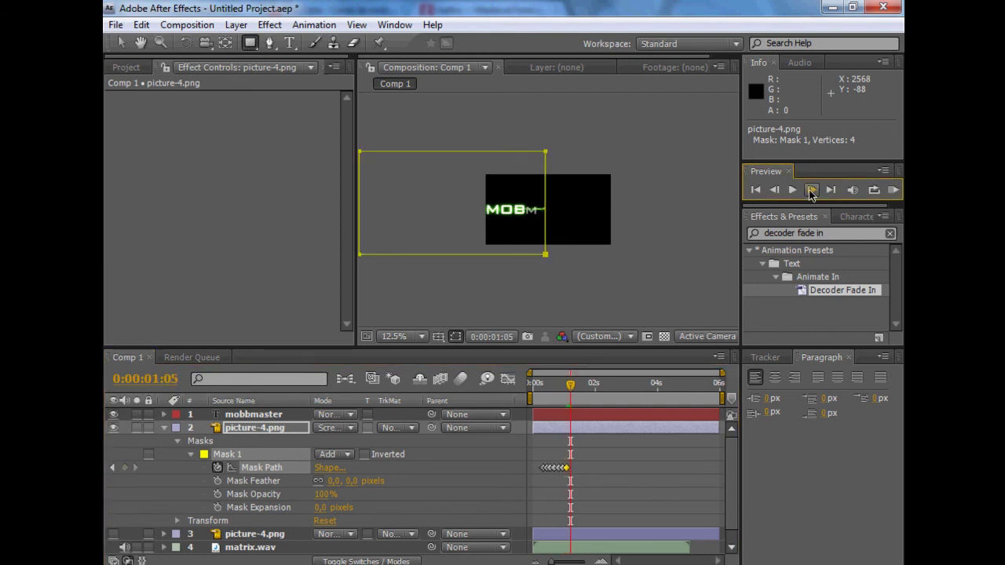
{"action": "key", "text": "shift+Right"}
{"action": "key", "text": "shift+Right"}
{"action": "key", "text": "shift+Right"}
{"action": "key", "text": "shift+Right"}
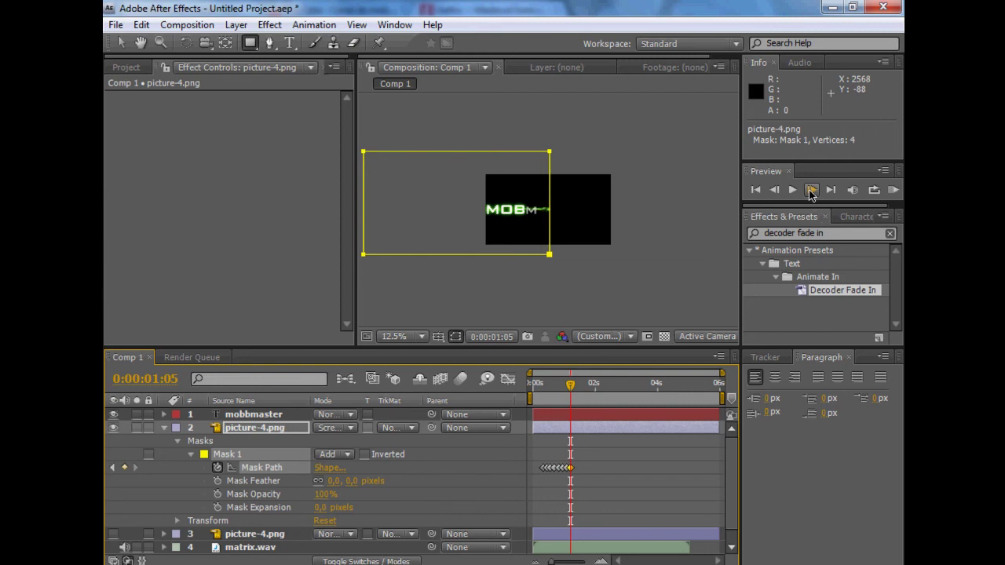
{"action": "left_click", "coordinate": [811, 190]}
{"action": "left_click", "coordinate": [810, 190]}
{"action": "left_click", "coordinate": [810, 190]}
{"action": "key", "text": "shift+Right"}
{"action": "key", "text": "shift+Right"}
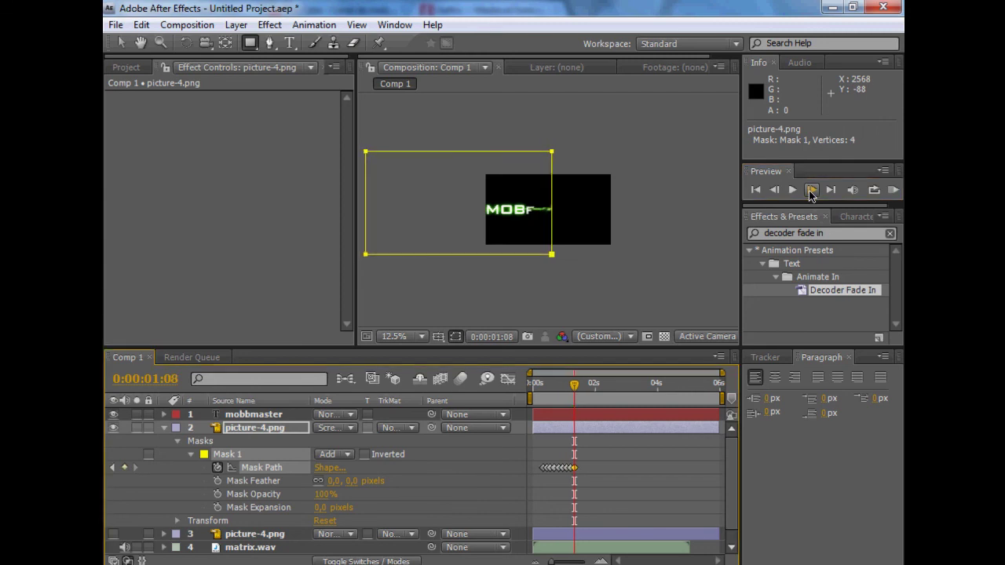
{"action": "key", "text": "shift+Right"}
{"action": "key", "text": "shift+Right"}
{"action": "key", "text": "shift+Right"}
{"action": "left_click", "coordinate": [810, 190]}
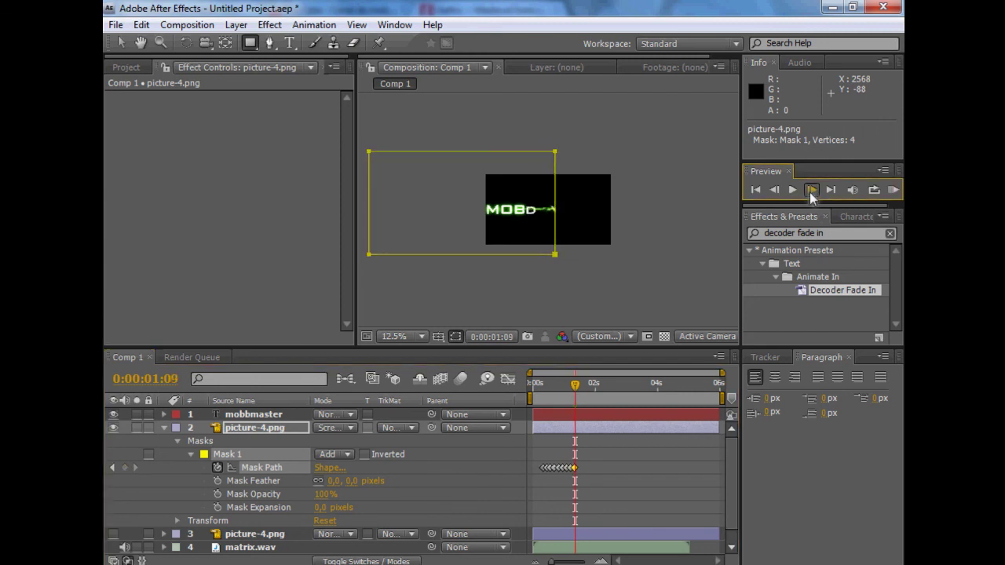
{"action": "left_click", "coordinate": [811, 190]}
{"action": "left_click", "coordinate": [811, 190]}
{"action": "key", "text": "shift+Right"}
{"action": "key", "text": "shift+Right"}
{"action": "key", "text": "shift+Right"}
{"action": "key", "text": "shift+Right"}
{"action": "key", "text": "shift+Right"}
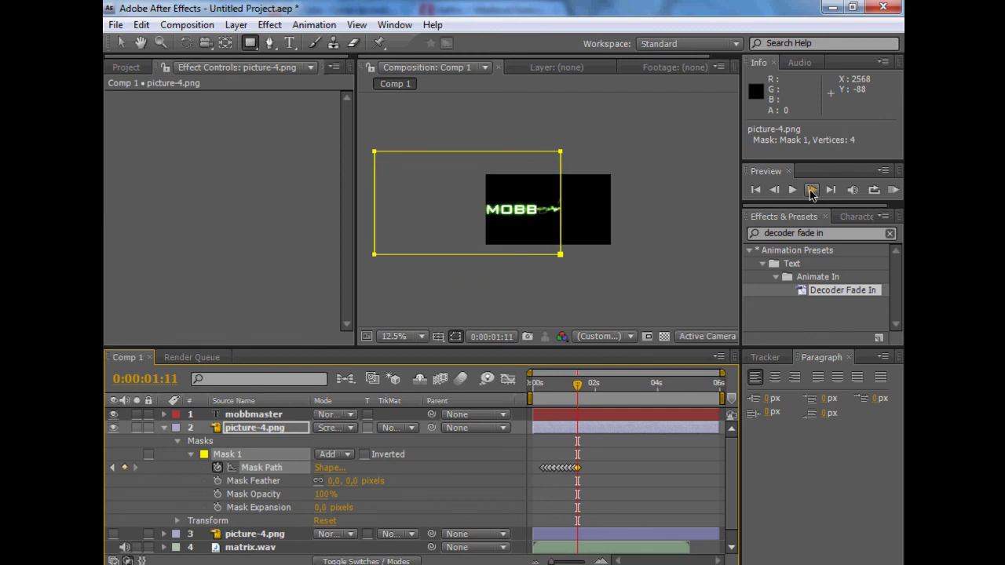
{"action": "key", "text": "shift+Right"}
{"action": "key", "text": "shift+Right"}
{"action": "left_click", "coordinate": [806, 191]}
- Keep stepping forward and nudging Mask 1 right to widen the waveform reveal behind the letters
{"action": "left_click", "coordinate": [806, 191]}
{"action": "left_click", "coordinate": [806, 190]}
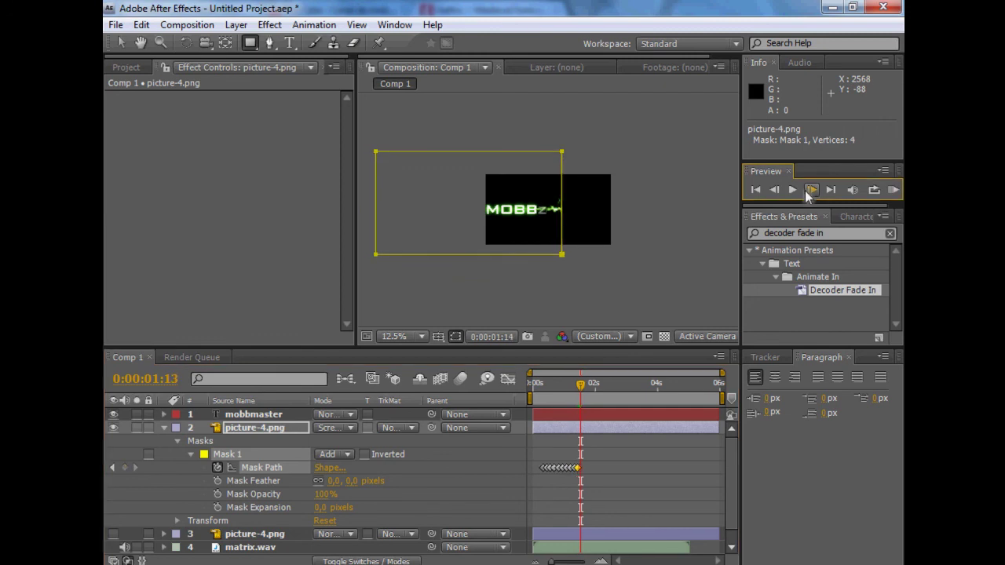
{"action": "left_click", "coordinate": [806, 191]}
{"action": "left_click", "coordinate": [806, 191]}
{"action": "key", "text": "shift+Right"}
{"action": "key", "text": "shift+Right"}
{"action": "key", "text": "shift+Right"}
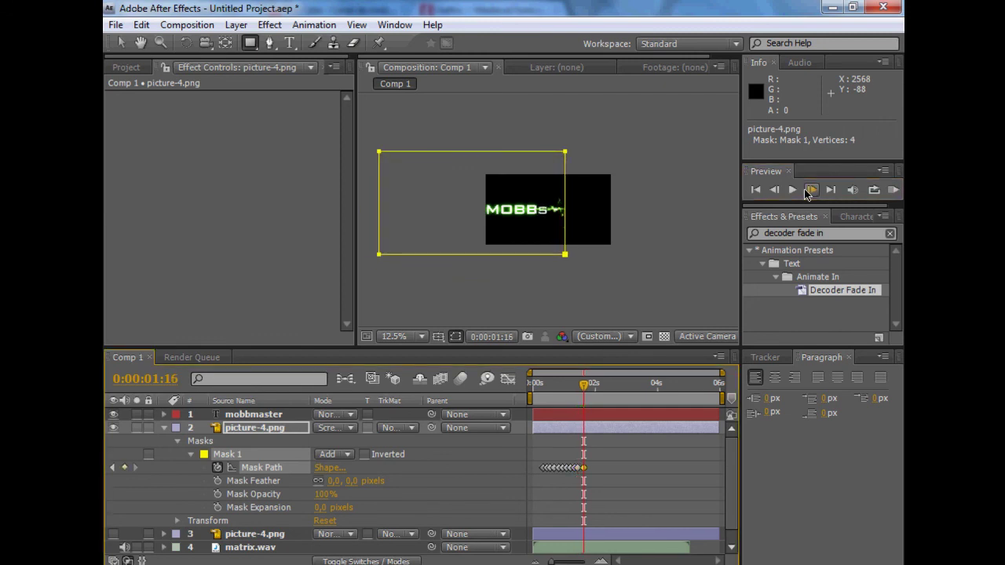
{"action": "left_click", "coordinate": [808, 191]}
{"action": "left_click", "coordinate": [808, 191]}
{"action": "left_click", "coordinate": [808, 190]}
{"action": "left_click", "coordinate": [808, 190]}
{"action": "left_click", "coordinate": [809, 191]}
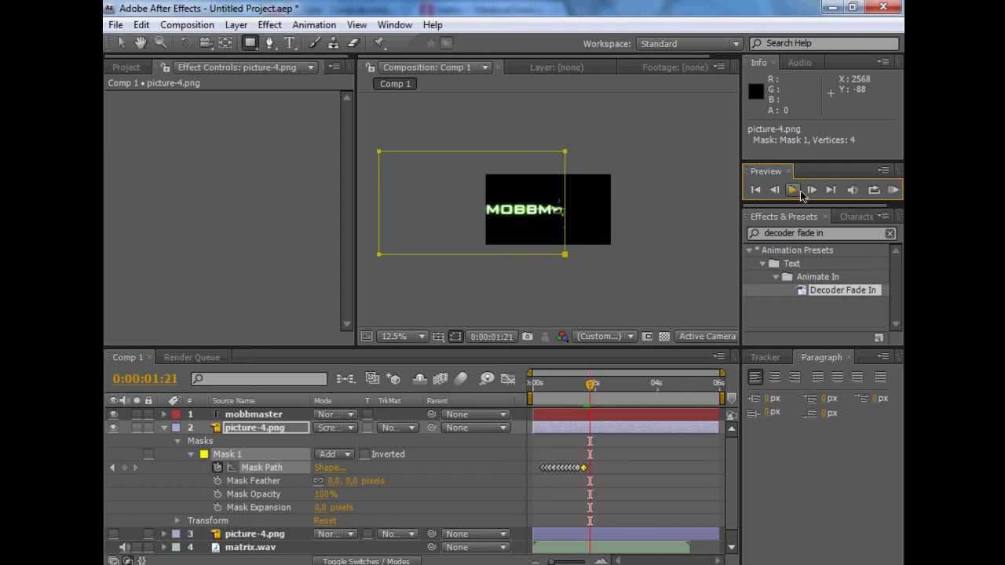
{"action": "key", "text": "shift+Right"}
{"action": "key", "text": "shift+Right"}
{"action": "key", "text": "shift+Right"}
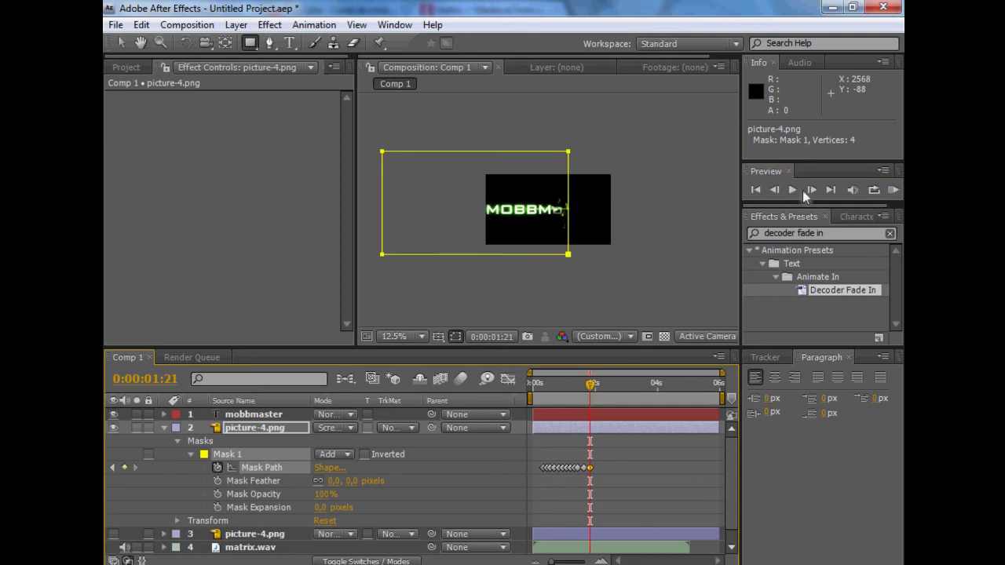
{"action": "left_click", "coordinate": [809, 190]}
{"action": "left_click", "coordinate": [808, 191]}
{"action": "left_click", "coordinate": [808, 190]}
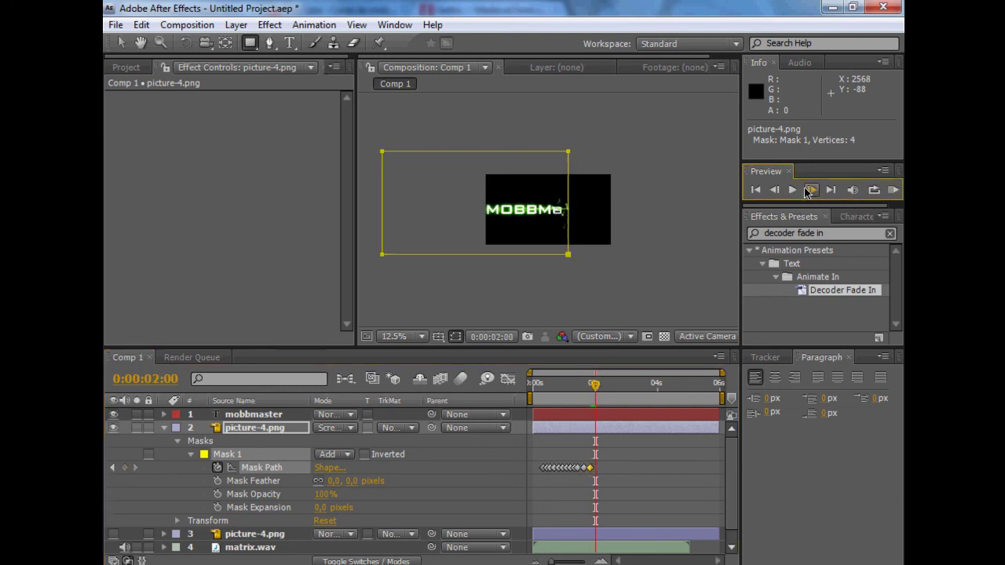
{"action": "key", "text": "shift+Right"}
{"action": "key", "text": "shift+Right"}
{"action": "key", "text": "shift+Right"}
{"action": "key", "text": "shift+Right"}
{"action": "left_click", "coordinate": [808, 191]}
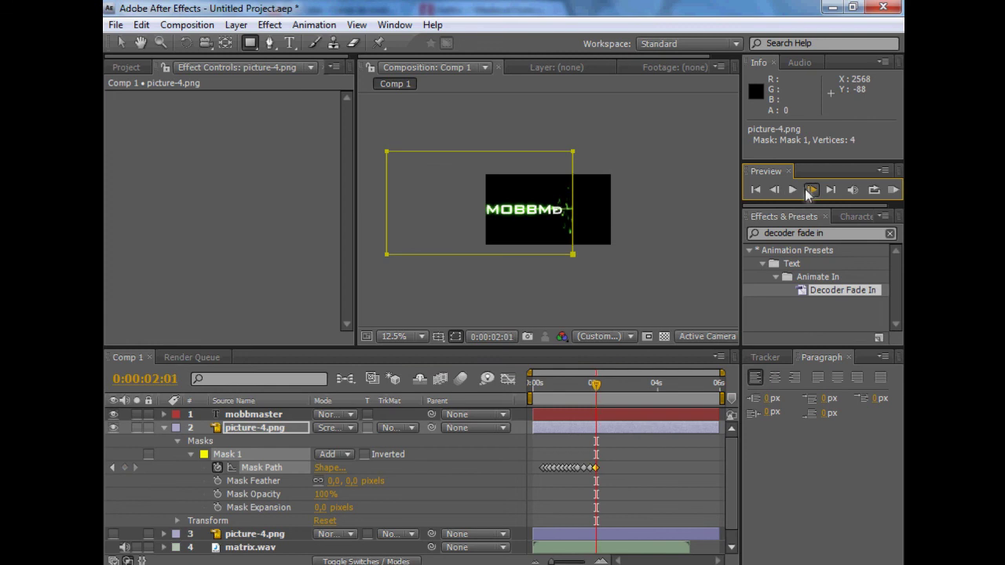
{"action": "left_click", "coordinate": [809, 191]}
{"action": "left_click", "coordinate": [808, 191]}
{"action": "left_click", "coordinate": [808, 191]}
{"action": "key", "text": "shift+Right"}
{"action": "key", "text": "shift+Right"}
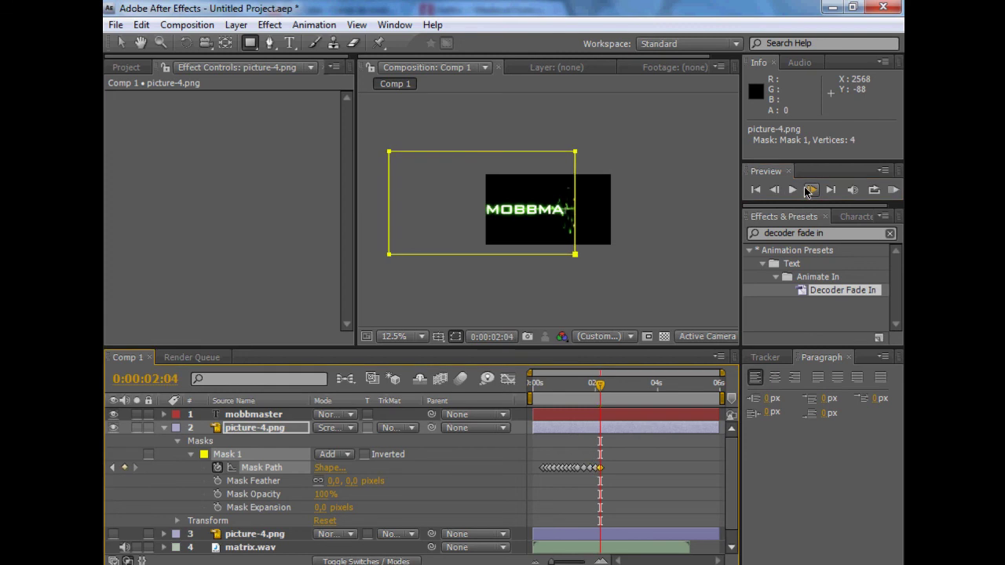
{"action": "key", "text": "shift+Right"}
{"action": "key", "text": "shift+Right"}
- Continue the rightward mask keyframes through 0:00:02:21, tracking the title up to MOBBMAST
{"action": "key", "text": "shift+Right"}
{"action": "left_click", "coordinate": [806, 190]}
{"action": "left_click", "coordinate": [806, 190]}
{"action": "left_click", "coordinate": [806, 190]}
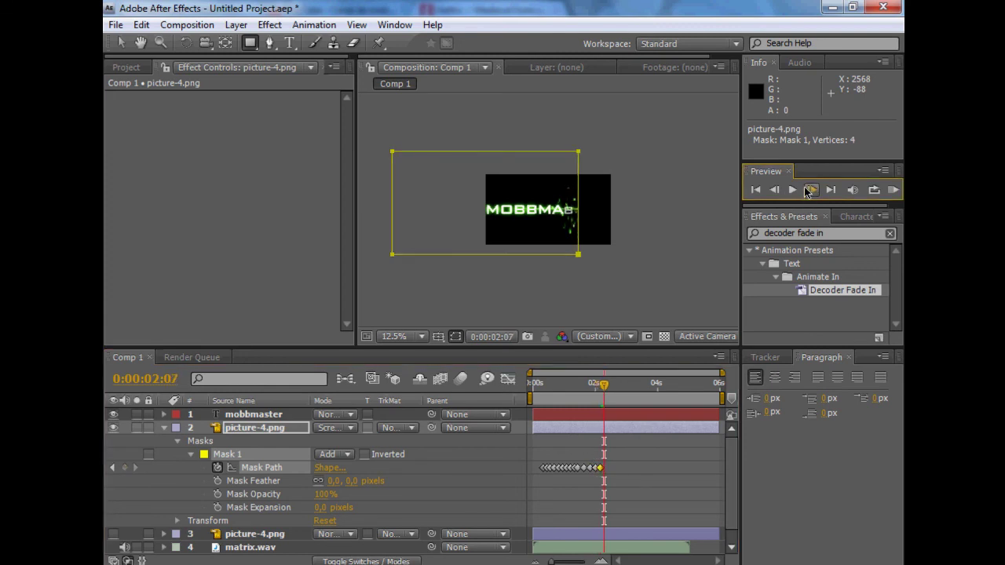
{"action": "key", "text": "shift+Right"}
{"action": "key", "text": "shift+Right"}
{"action": "key", "text": "shift+Right"}
{"action": "key", "text": "shift+Right"}
{"action": "key", "text": "shift+Right"}
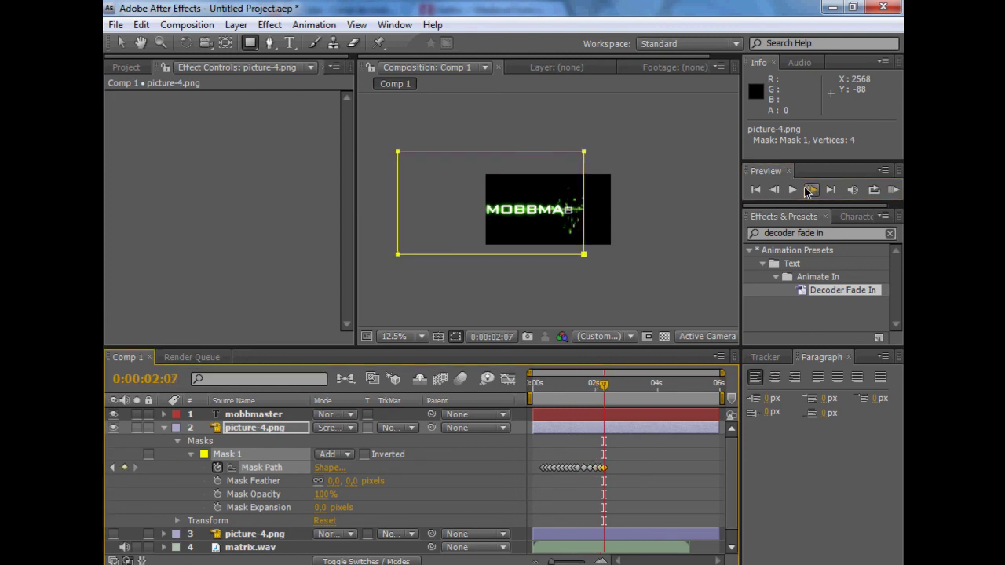
{"action": "left_click", "coordinate": [806, 190]}
{"action": "left_click", "coordinate": [806, 190]}
{"action": "left_click", "coordinate": [806, 190]}
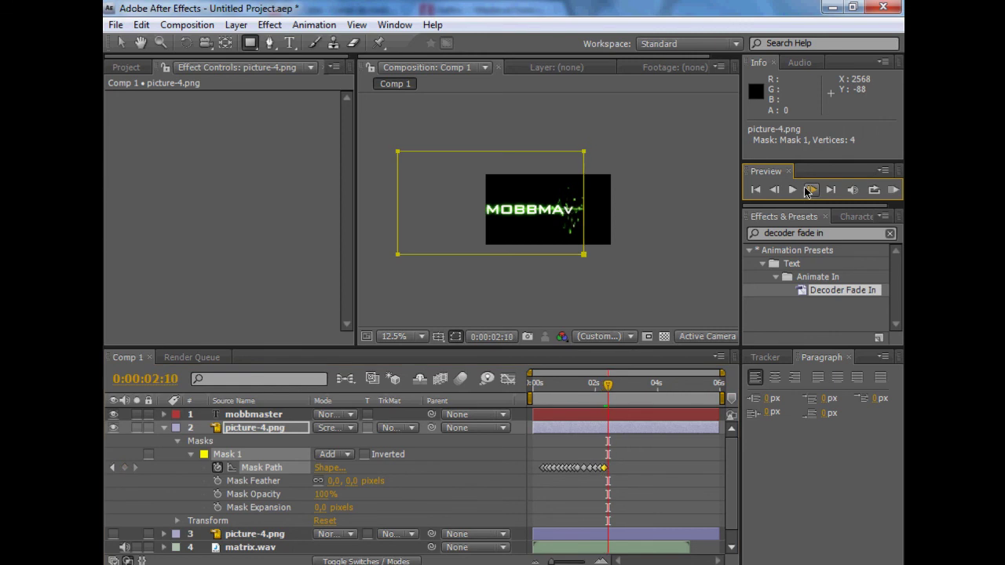
{"action": "key", "text": "shift+Right"}
{"action": "key", "text": "shift+Right"}
{"action": "key", "text": "shift+Right"}
{"action": "key", "text": "shift+Right"}
{"action": "left_click", "coordinate": [806, 190]}
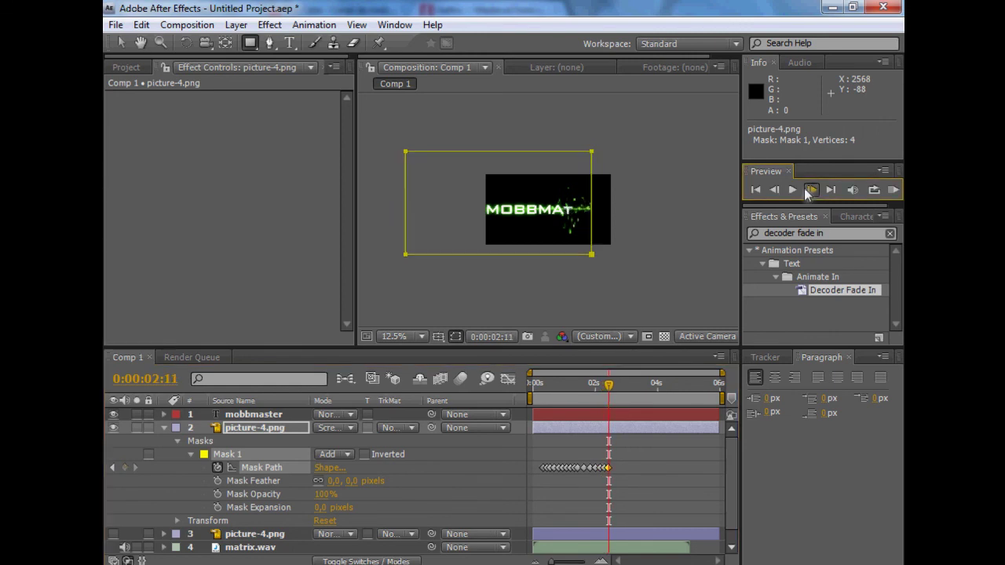
{"action": "left_click", "coordinate": [806, 190]}
{"action": "key", "text": "shift+Right"}
{"action": "key", "text": "shift+Right"}
{"action": "key", "text": "shift+Right"}
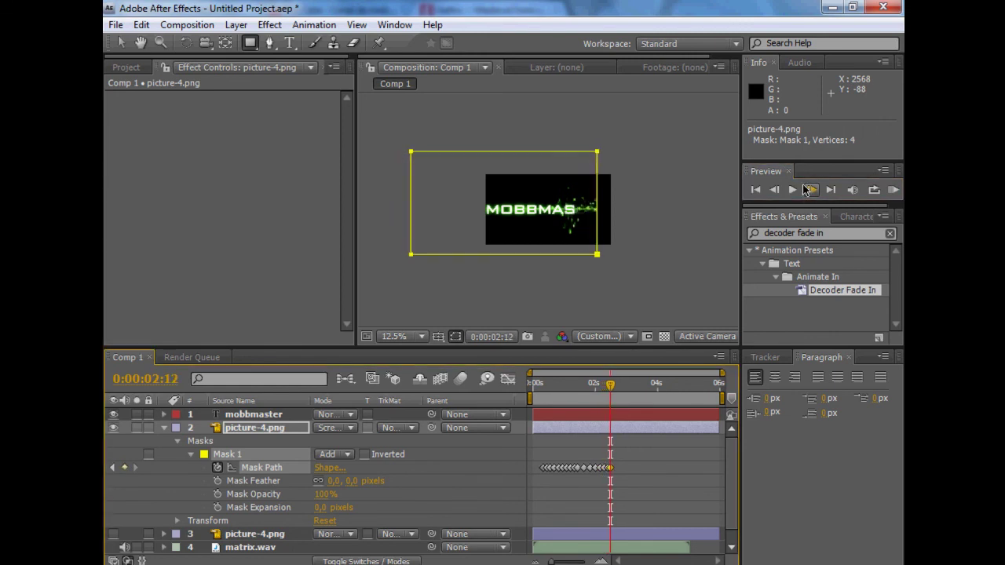
{"action": "left_click", "coordinate": [810, 190]}
{"action": "left_click", "coordinate": [809, 190]}
{"action": "left_click", "coordinate": [807, 190]}
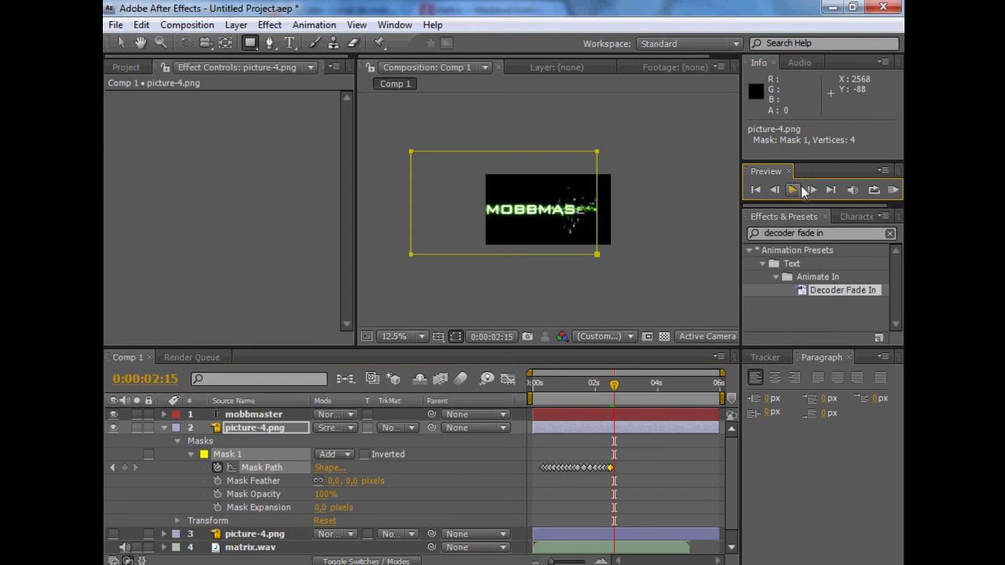
{"action": "key", "text": "shift+Right"}
{"action": "key", "text": "shift+Right"}
{"action": "key", "text": "shift+Right"}
{"action": "key", "text": "shift+Right"}
{"action": "left_click", "coordinate": [793, 190]}
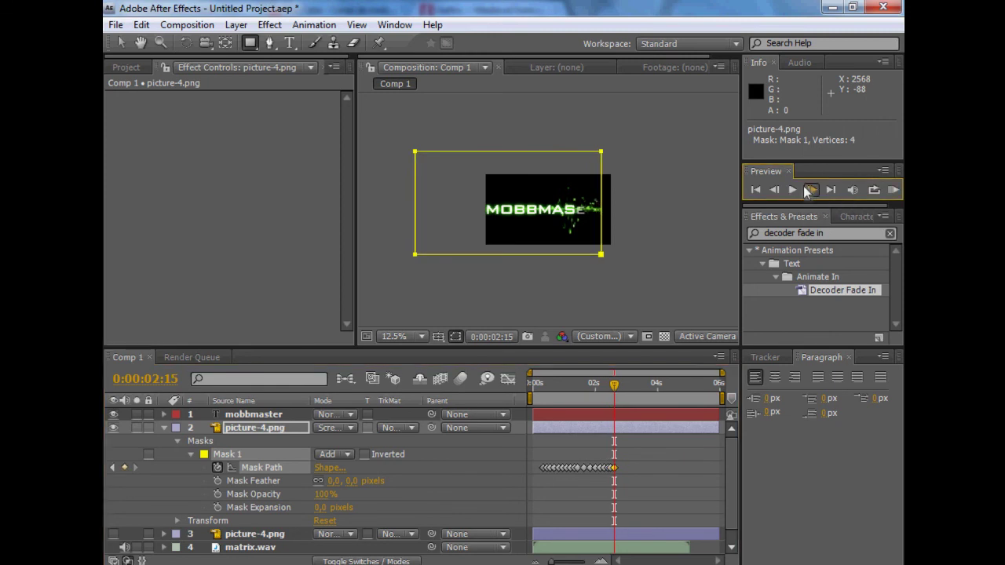
{"action": "left_click", "coordinate": [799, 191]}
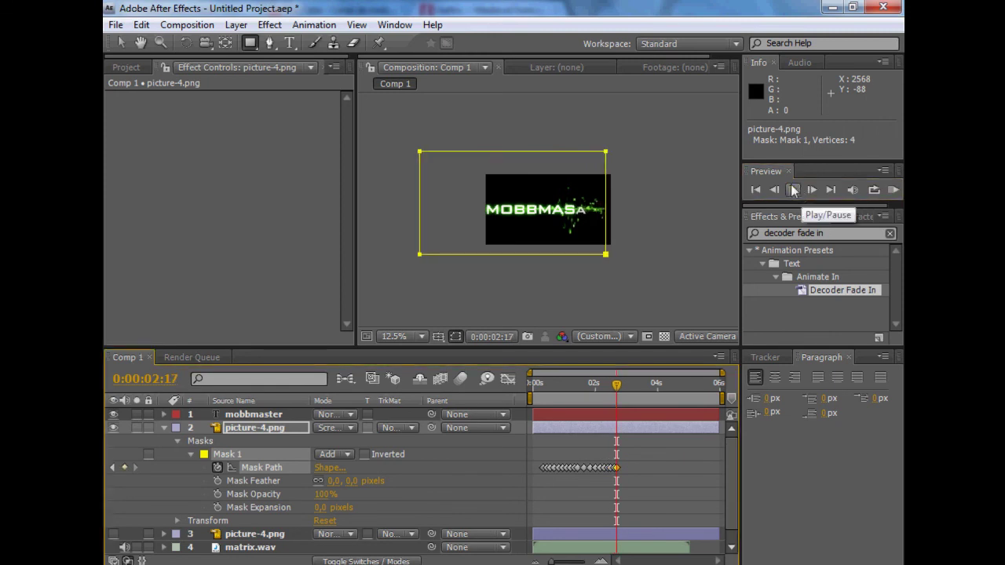
{"action": "left_click", "coordinate": [810, 190]}
{"action": "left_click", "coordinate": [810, 190]}
{"action": "key", "text": "shift+Right"}
{"action": "key", "text": "shift+Right"}
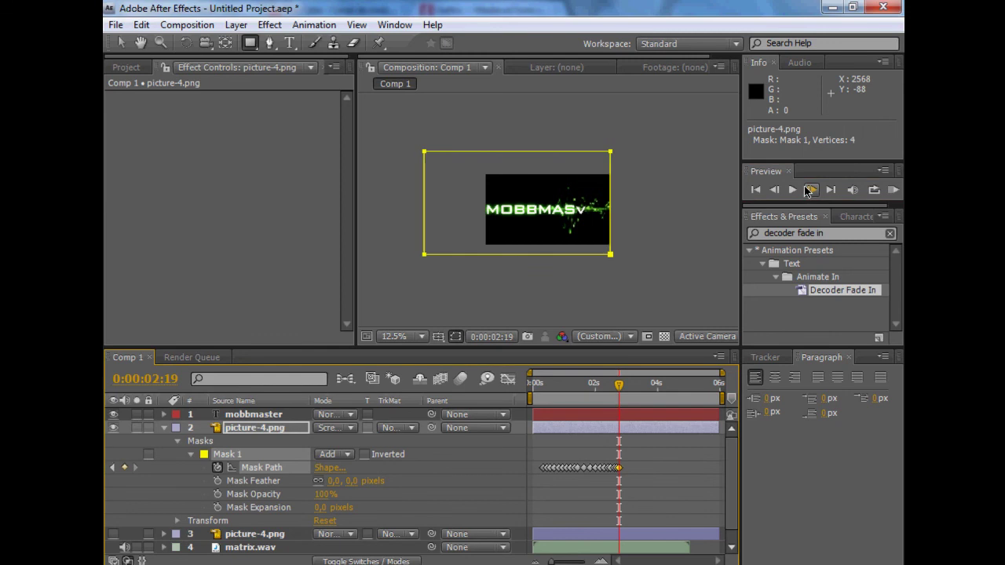
{"action": "left_click", "coordinate": [810, 190]}
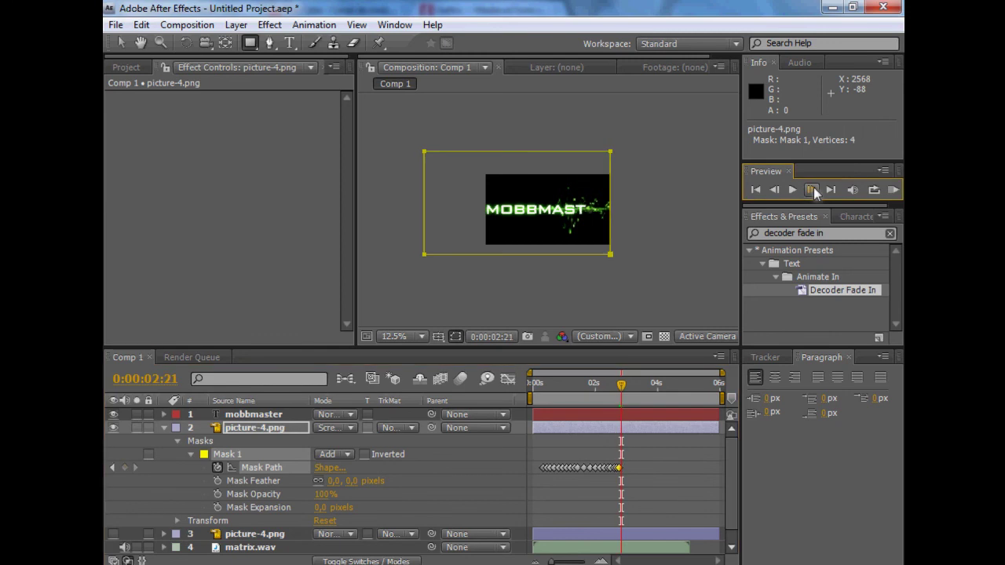
{"action": "left_click", "coordinate": [813, 190]}
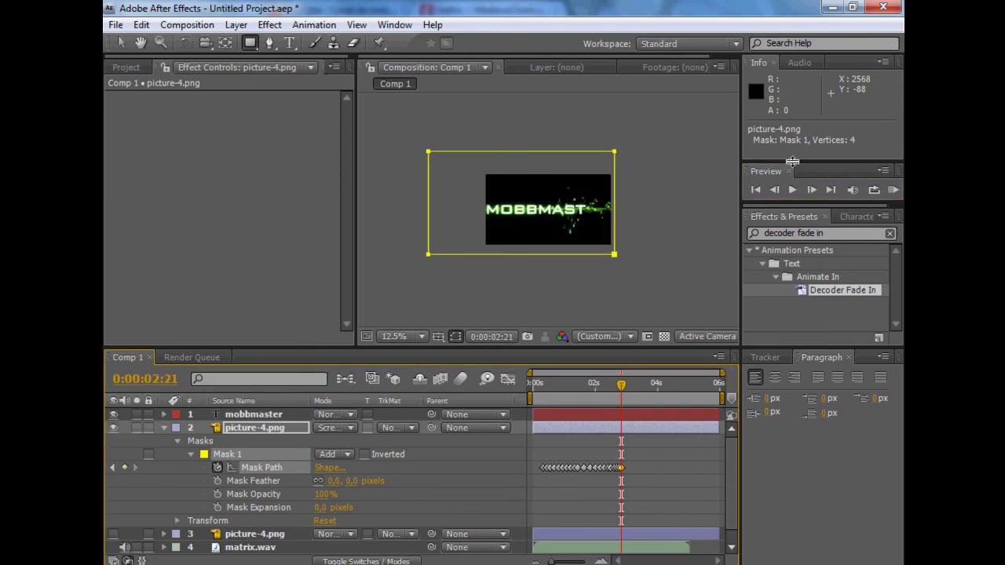
- Collapse Mask 1, the Masks group and the masked layer, then make the second picture-4.png layer visible
{"action": "left_click", "coordinate": [191, 454]}
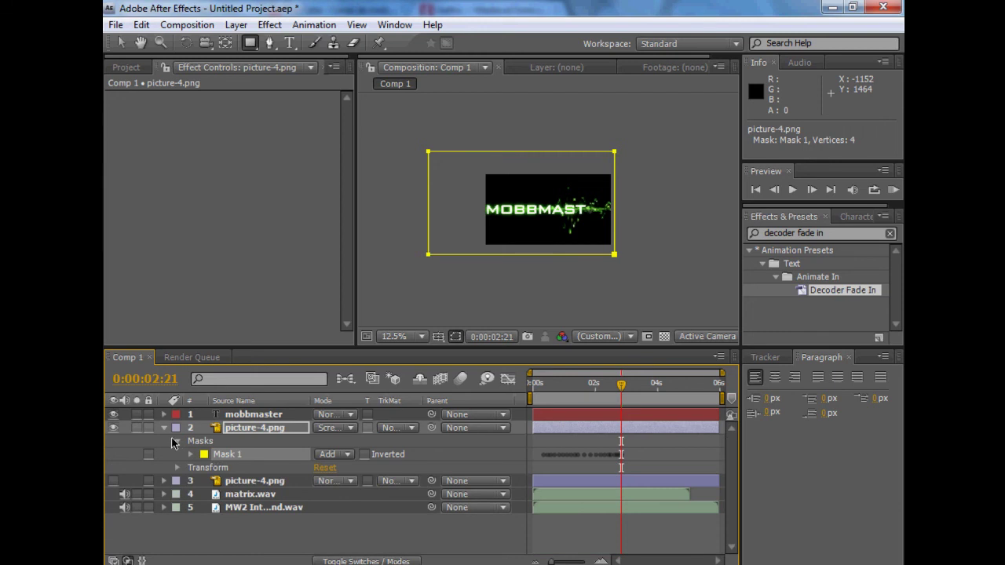
{"action": "left_click", "coordinate": [176, 440]}
{"action": "left_click", "coordinate": [164, 427]}
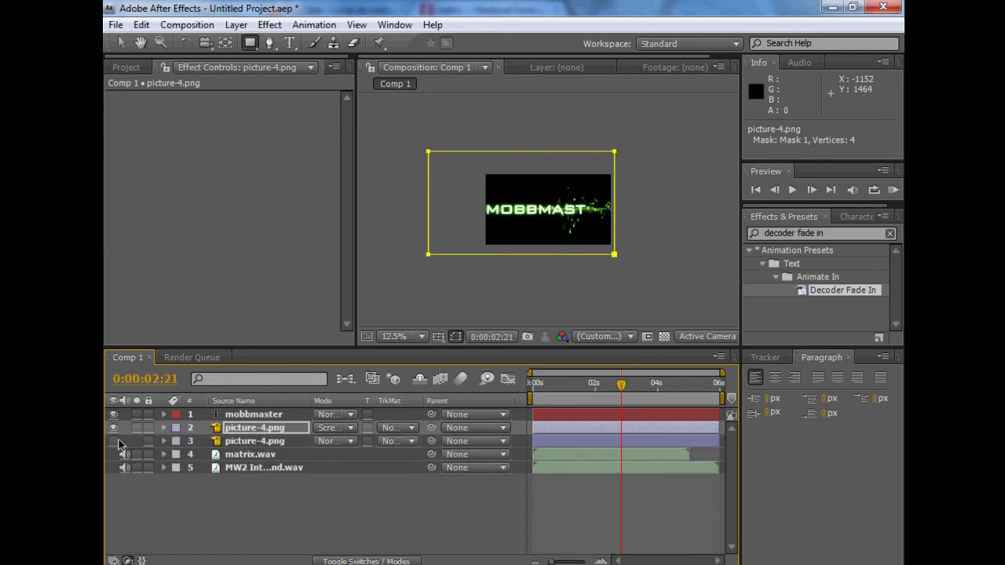
{"action": "mouse_move", "coordinate": [108, 462]}
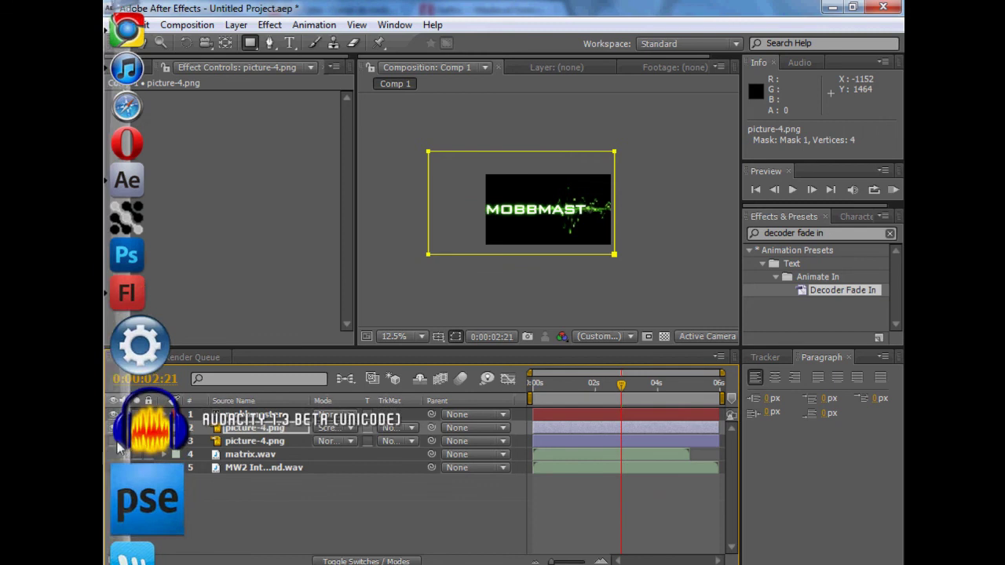
{"action": "left_click", "coordinate": [114, 441]}
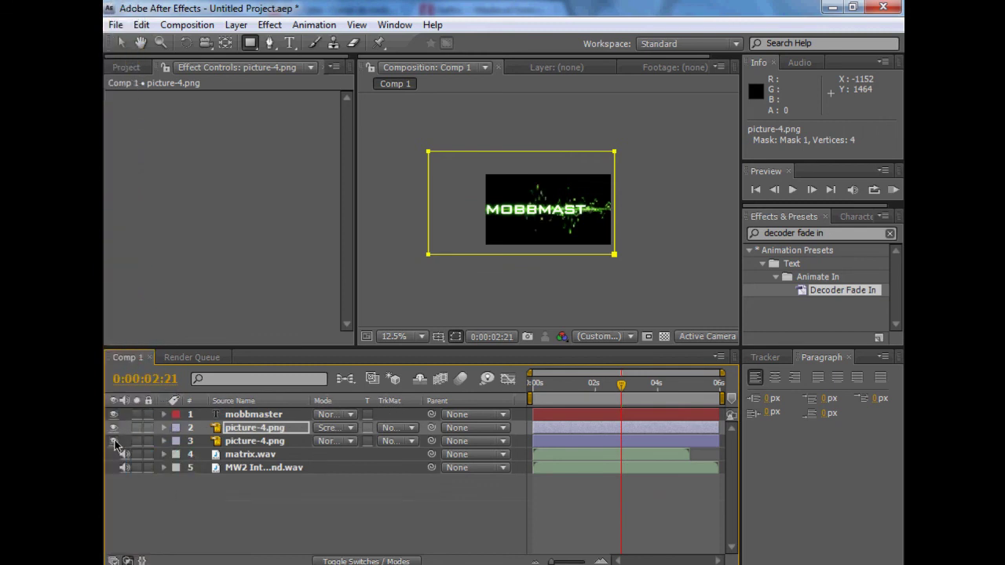
- Rewind the playhead to 0, set viewer magnification to Fit, deselect the layer, and scrub the reveal
{"action": "left_click_drag", "start_coordinate": [620, 385], "coordinate": [529, 372]}
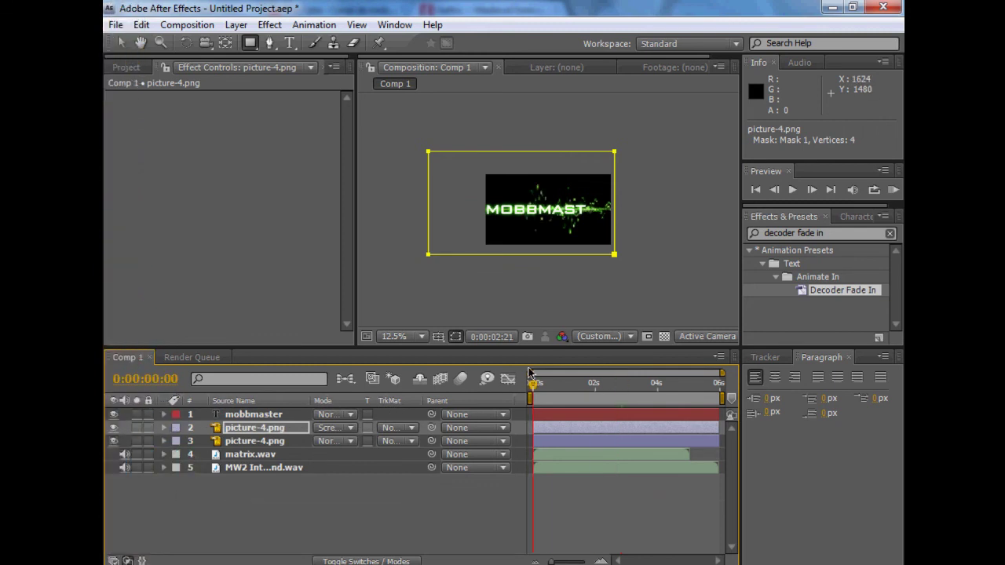
{"action": "left_click", "coordinate": [407, 337]}
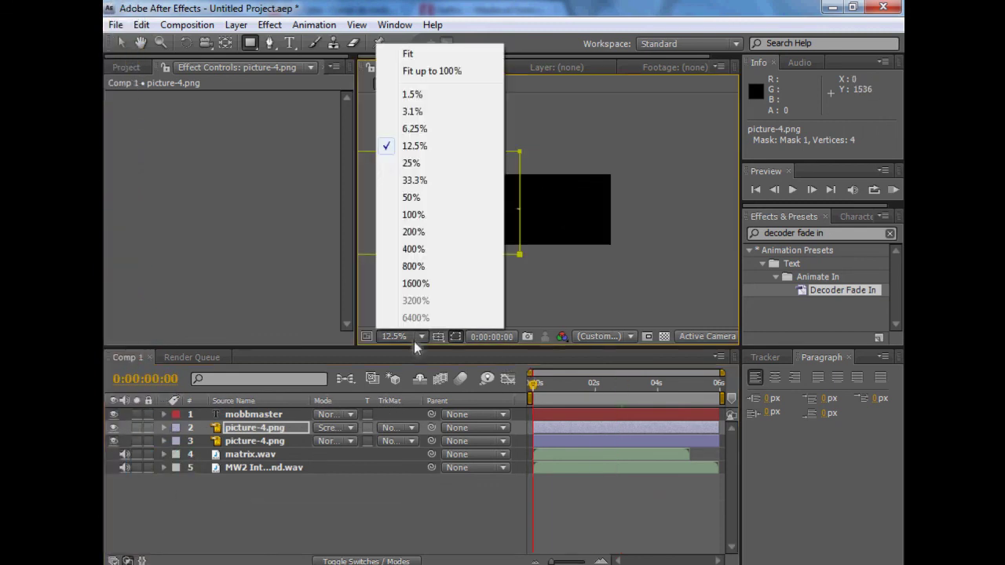
{"action": "left_click", "coordinate": [409, 55]}
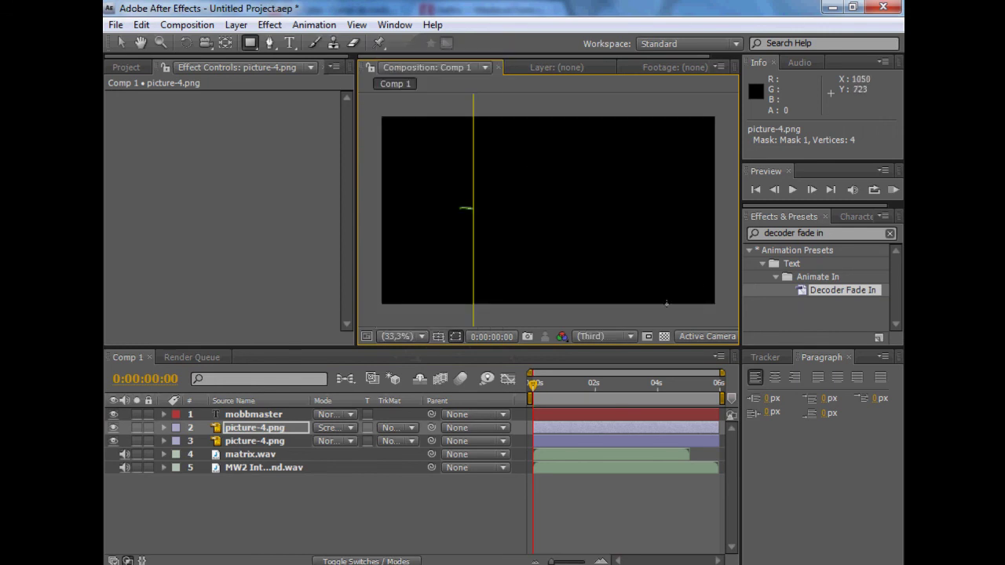
{"action": "left_click", "coordinate": [324, 488]}
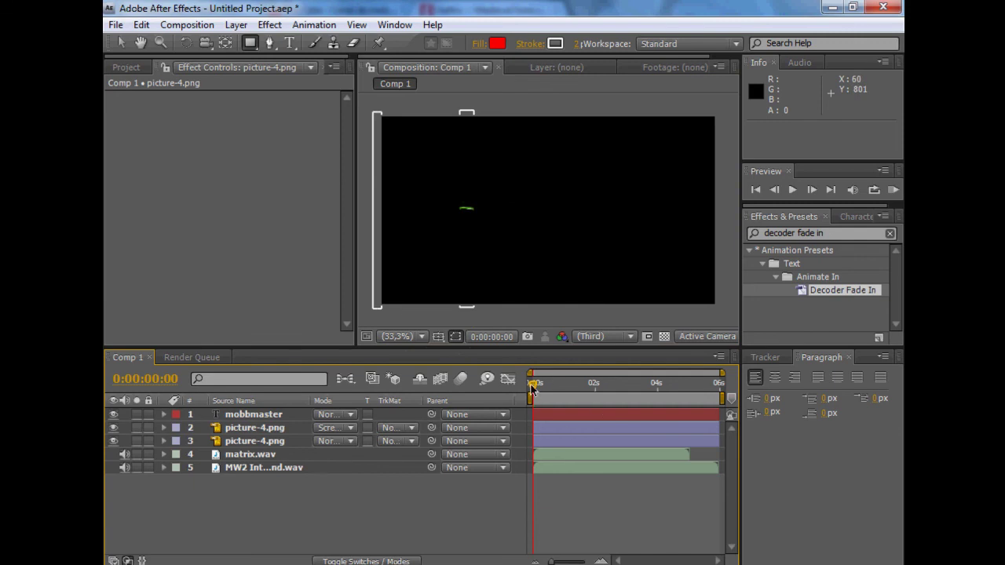
{"action": "mouse_move", "coordinate": [531, 390]}
{"action": "left_mouse_down"}
{"action": "mouse_move", "coordinate": [543, 386]}
{"action": "mouse_move", "coordinate": [524, 383]}
{"action": "left_mouse_up"}
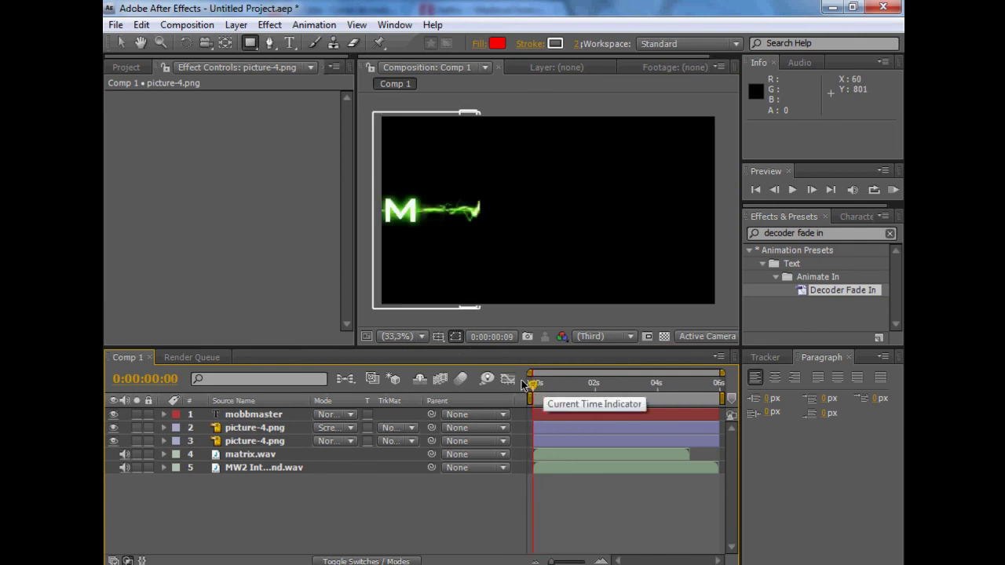
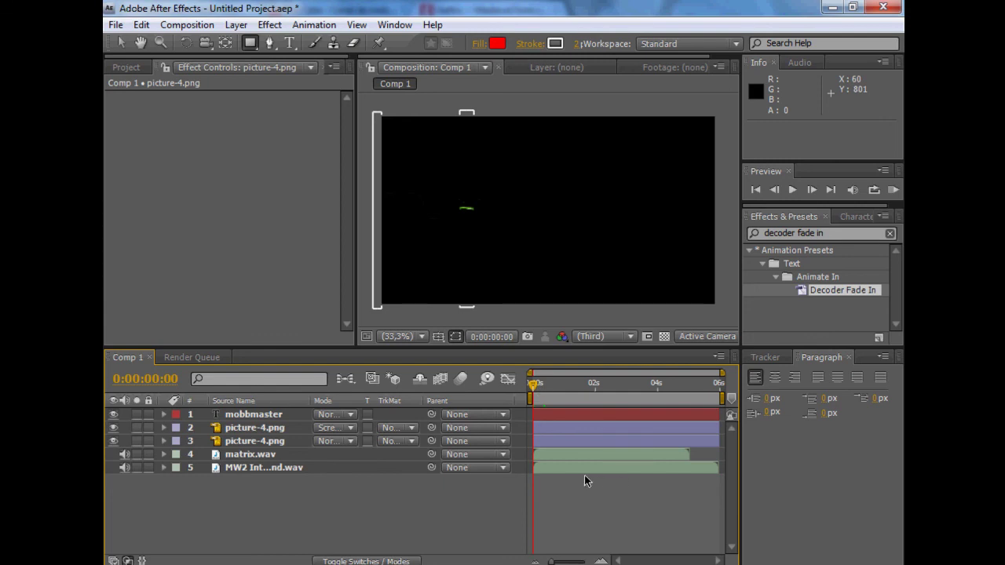
- Nudge Mask 1 on the second picture-4.png layer left at 0:00 to key its Mask Path
{"action": "left_click", "coordinate": [163, 427]}
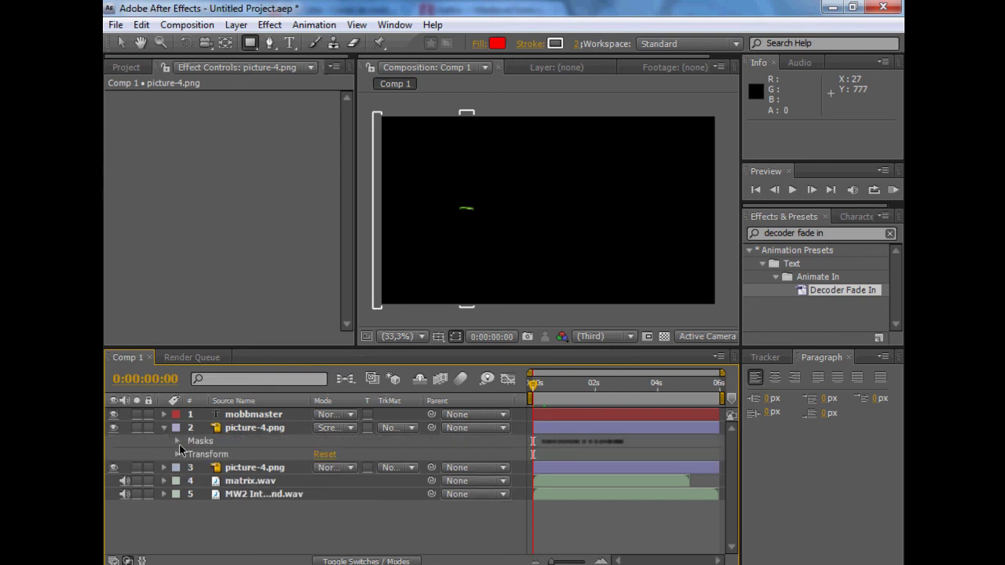
{"action": "left_click", "coordinate": [176, 441]}
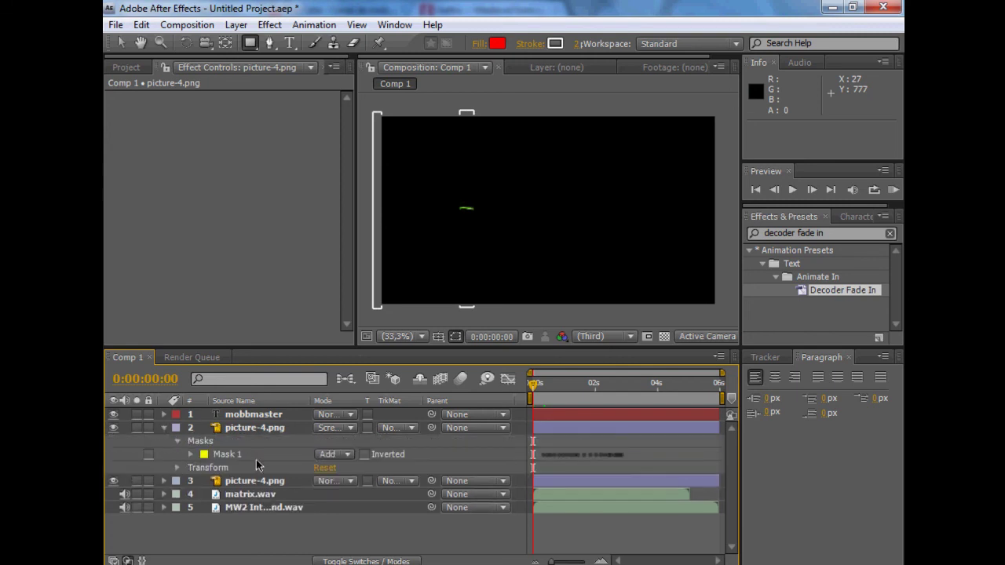
{"action": "left_click", "coordinate": [191, 455]}
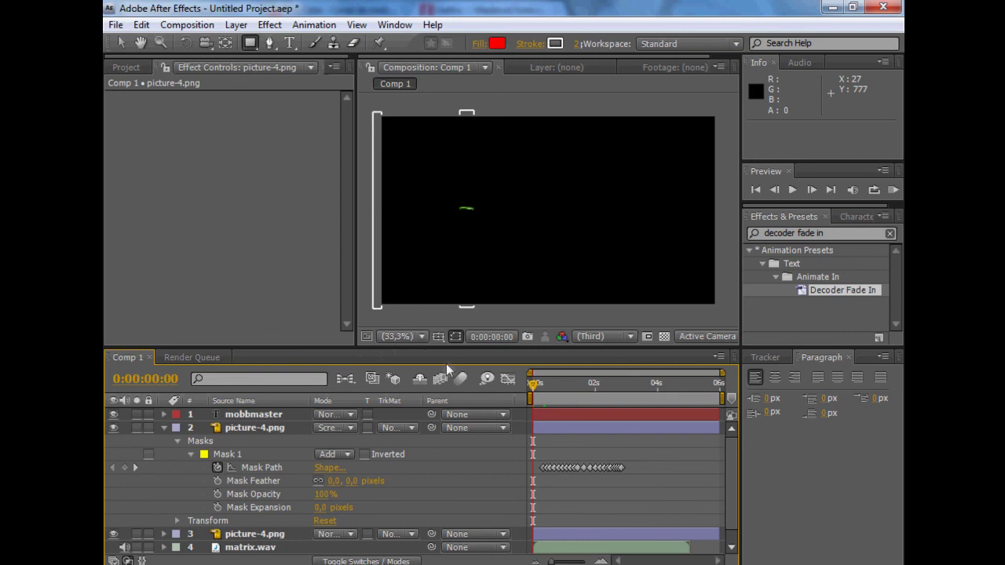
{"action": "left_click", "coordinate": [231, 455]}
{"action": "key", "text": "shift+Left"}
{"action": "key", "text": "shift+Left"}
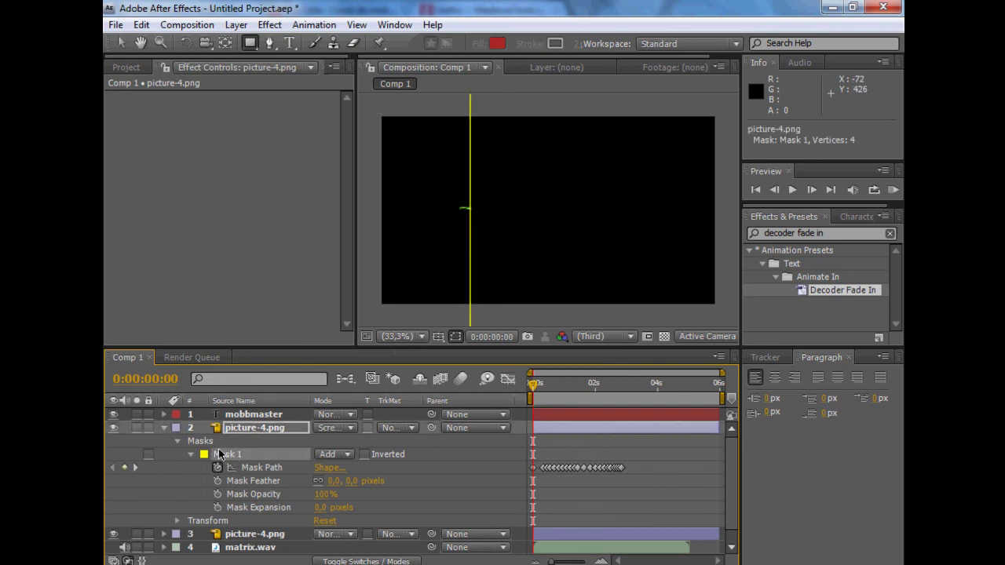
{"action": "key", "text": "shift+Left"}
{"action": "key", "text": "shift+Left"}
{"action": "key", "text": "shift+Left"}
{"action": "key", "text": "shift+Left"}
{"action": "key", "text": "shift+Left"}
{"action": "key", "text": "shift+Left"}
{"action": "key", "text": "shift+Left"}
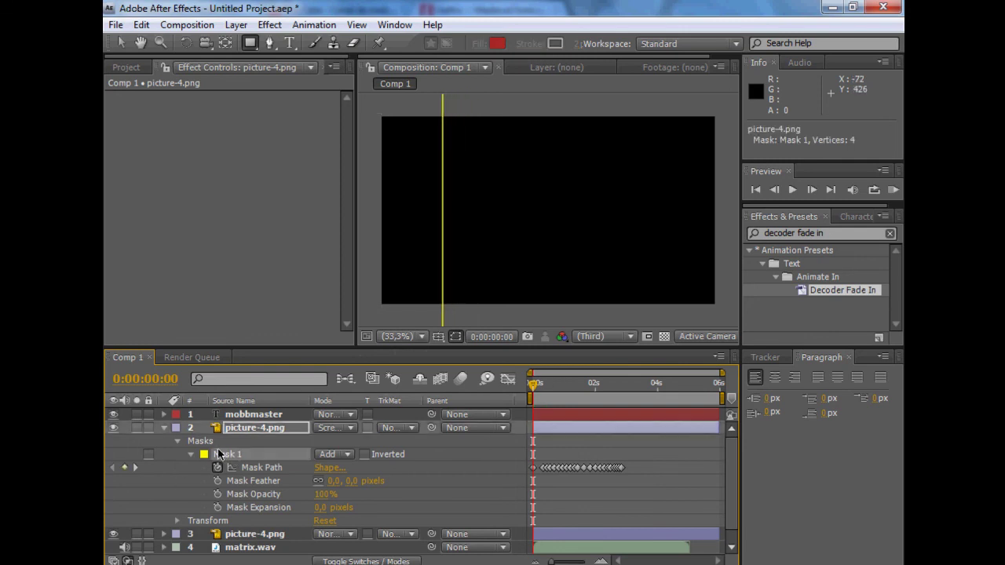
{"action": "left_click", "coordinate": [164, 427]}
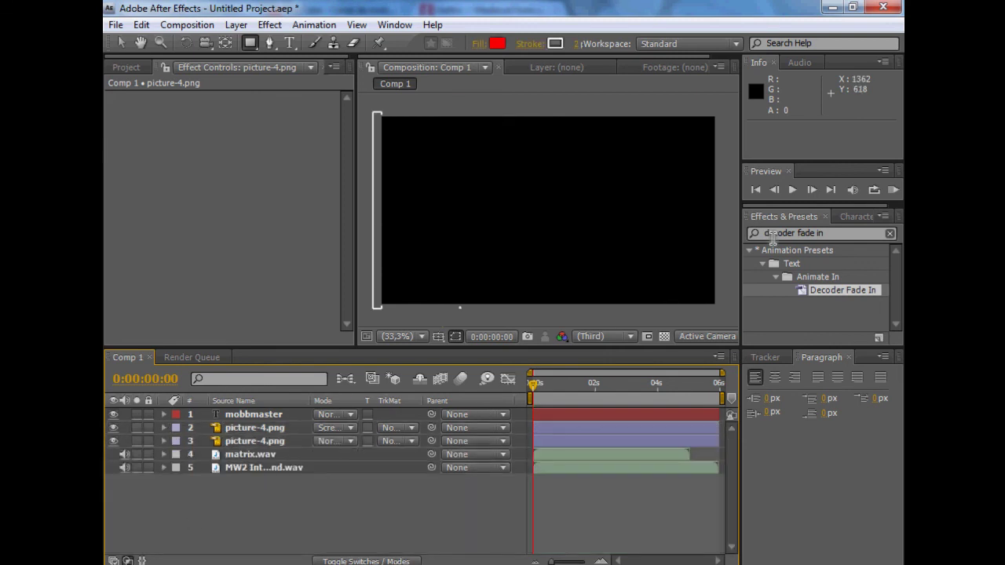
{"action": "key", "text": "KP_0"}
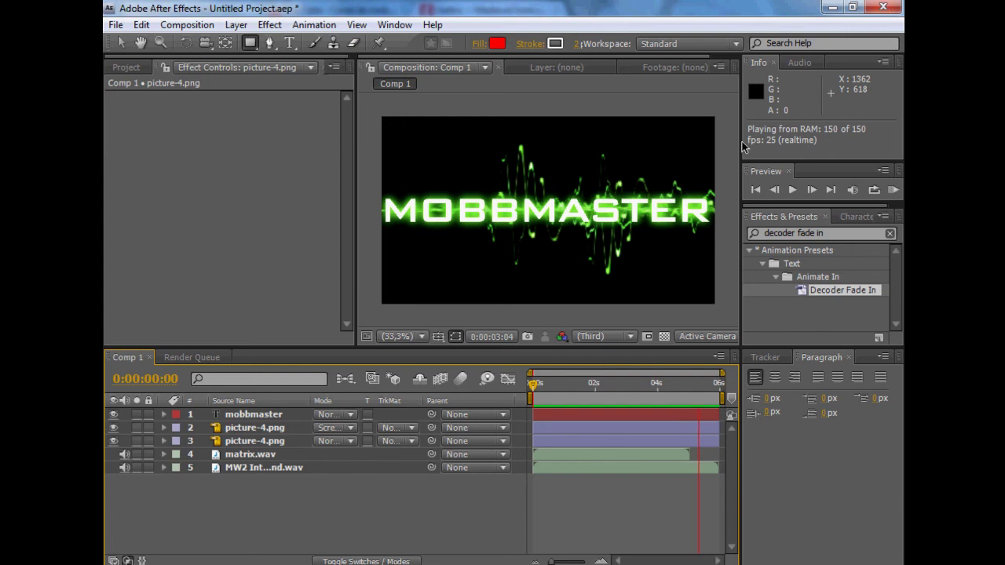
{"action": "left_click", "coordinate": [408, 491]}
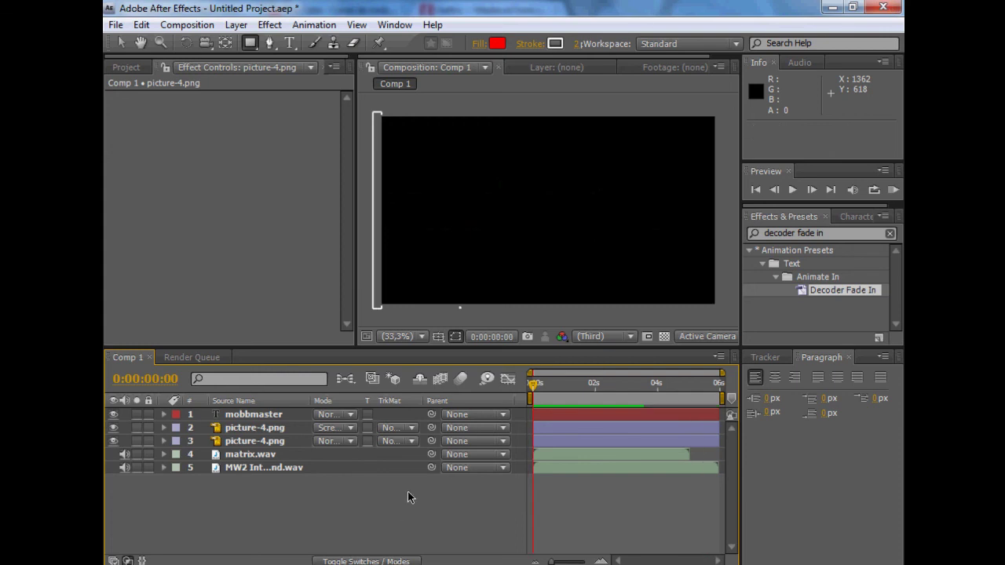
- Quit After Effects without saving, then check the INTRO archive on the desktop
{"action": "left_click", "coordinate": [884, 7]}
{"action": "left_click", "coordinate": [517, 324]}
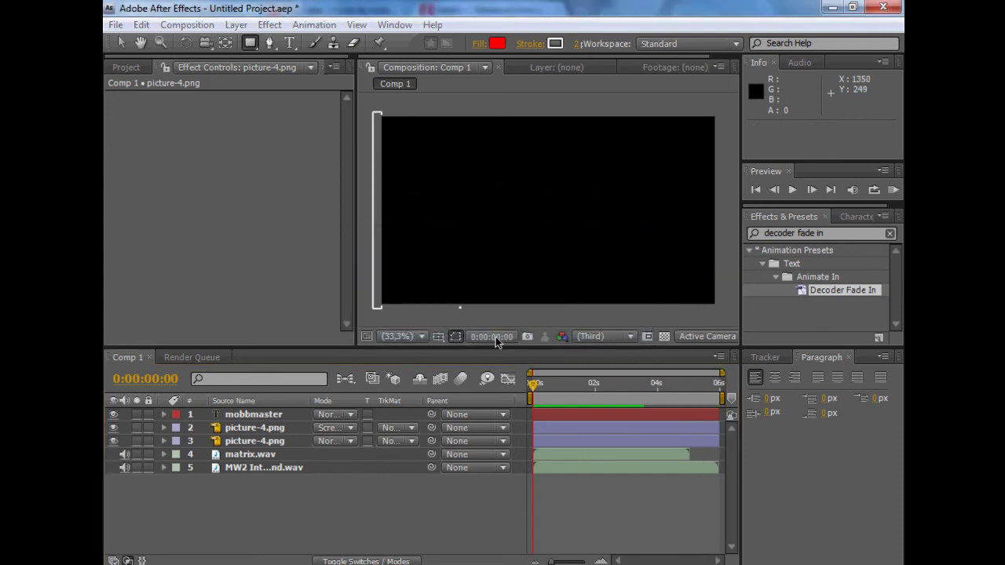
{"action": "left_click", "coordinate": [837, 8]}
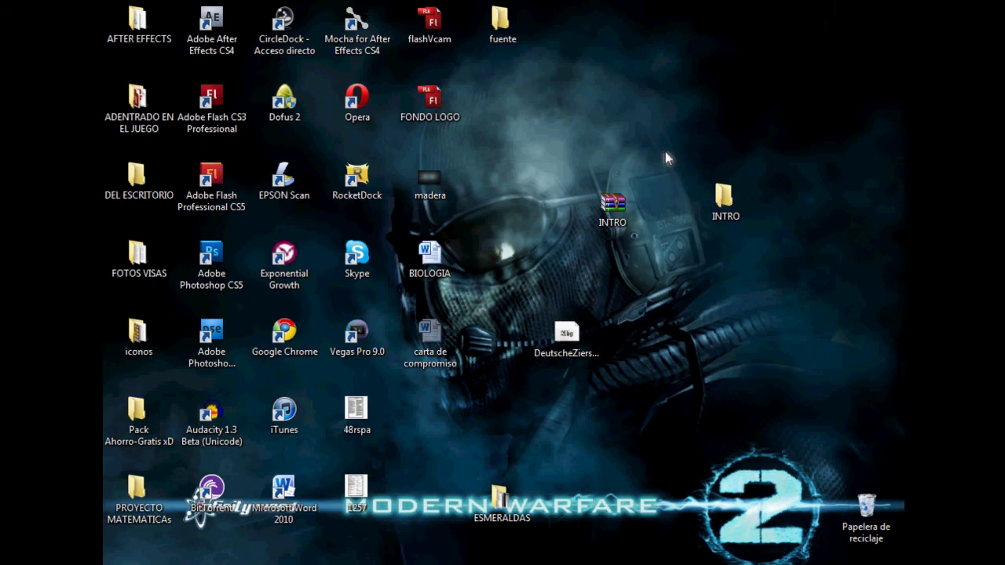
{"action": "left_click", "coordinate": [325, 553]}
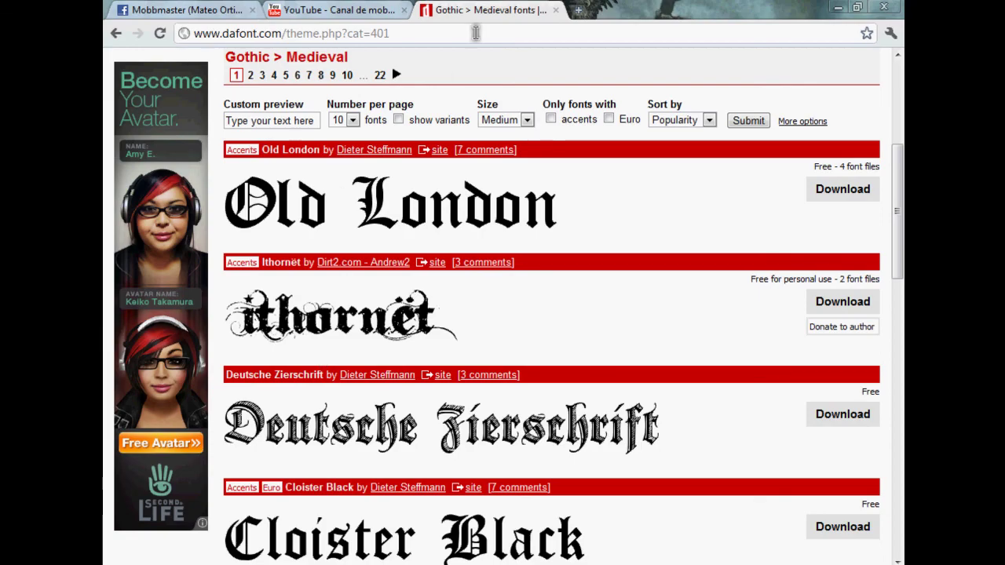
{"action": "left_click", "coordinate": [837, 8]}
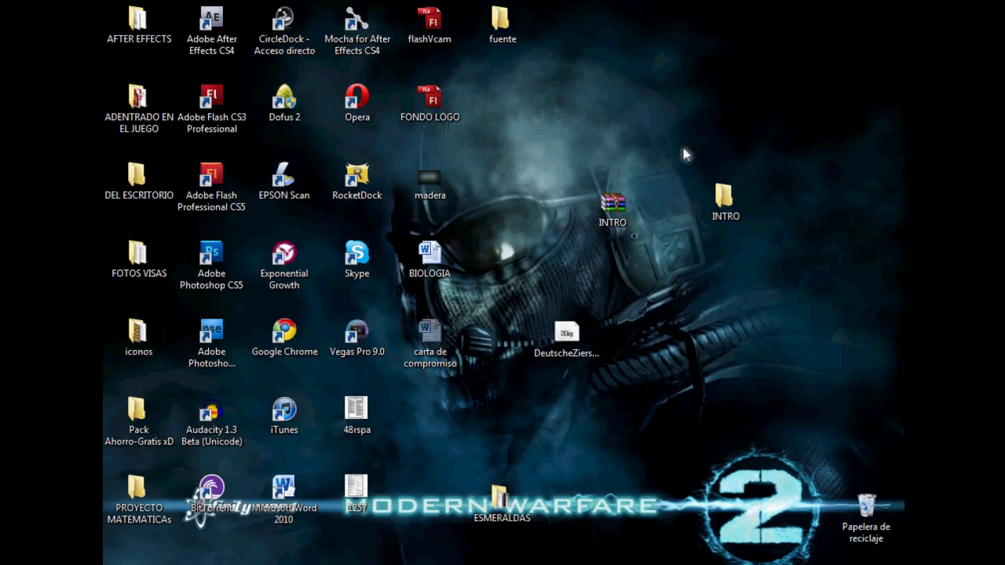
{"action": "left_click", "coordinate": [600, 230]}
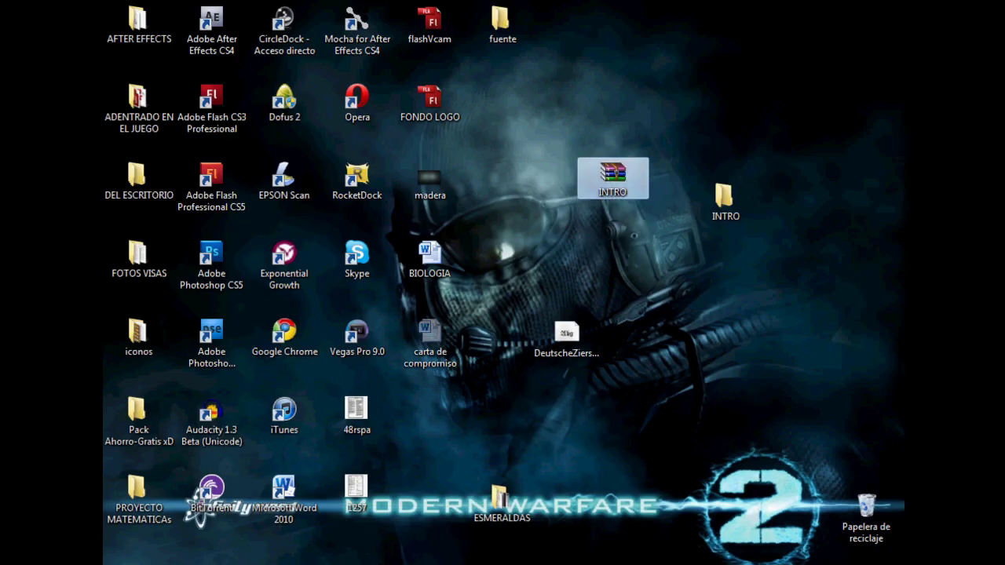
{"action": "left_click", "coordinate": [325, 553]}
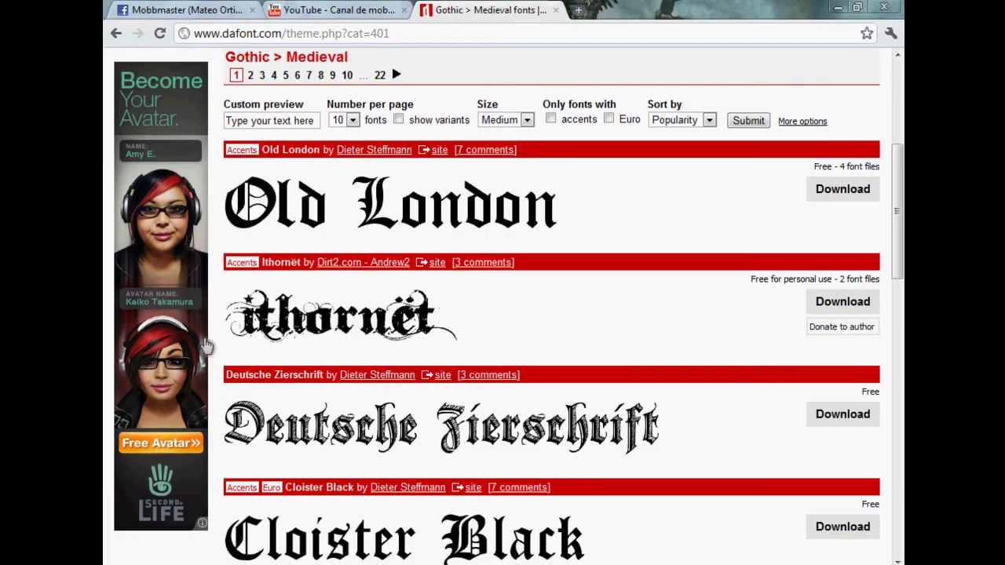
- Switch Chrome from the Facebook tab to the YouTube channel page tab
{"action": "left_click", "coordinate": [212, 9]}
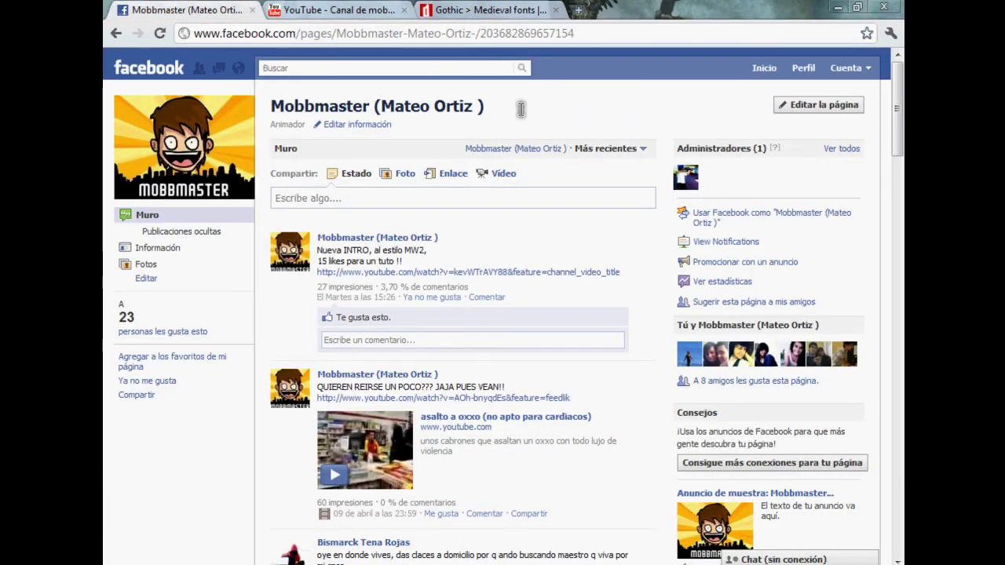
{"action": "left_click_drag", "start_coordinate": [518, 108], "coordinate": [587, 124]}
{"action": "left_click", "coordinate": [589, 132]}
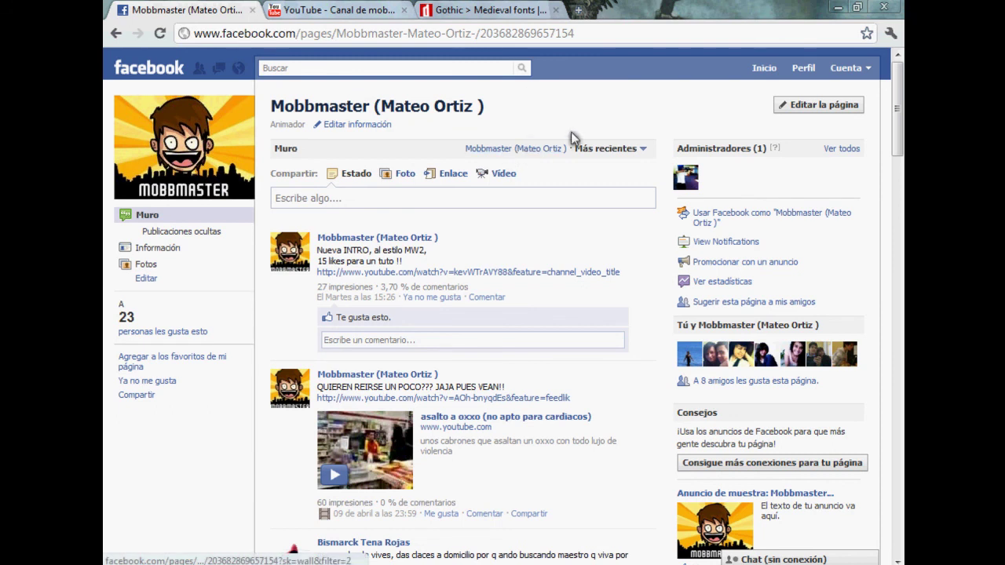
{"action": "left_click", "coordinate": [334, 10]}
- Scroll the YouTube channel page and highlight the 227 subscriber count
{"action": "scroll", "coordinate": [569, 339], "scroll_direction": "down", "scroll_amount": 5}
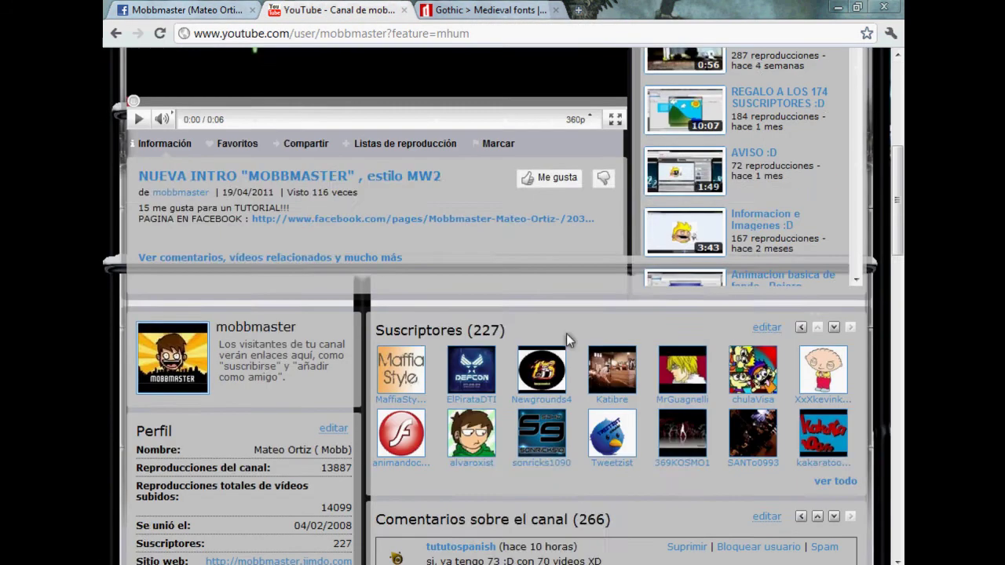
{"action": "scroll", "coordinate": [562, 333], "scroll_direction": "down", "scroll_amount": 5}
{"action": "scroll", "coordinate": [521, 313], "scroll_direction": "up", "scroll_amount": 4}
{"action": "left_click_drag", "start_coordinate": [465, 251], "coordinate": [518, 256]}
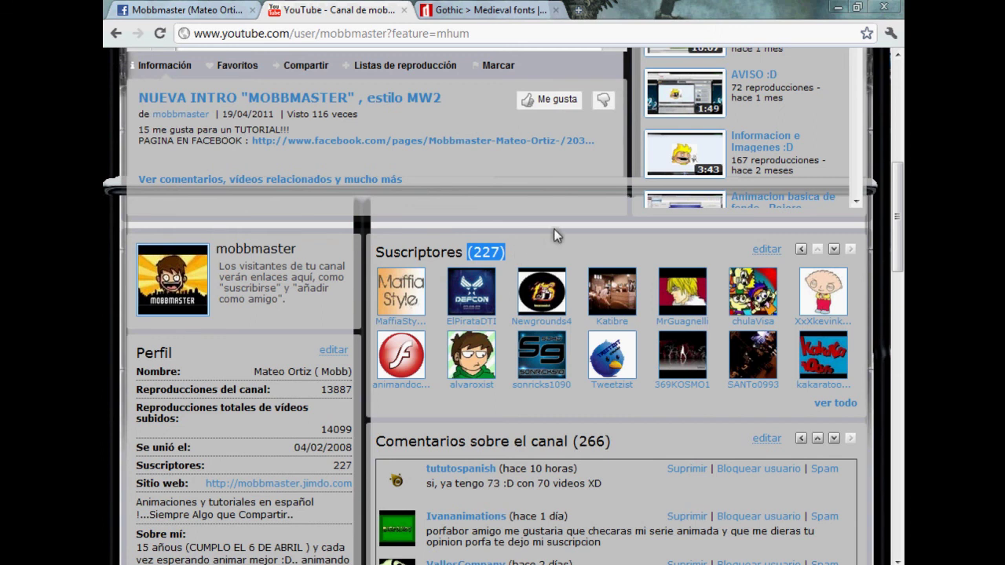
{"action": "scroll", "coordinate": [542, 290], "scroll_direction": "down", "scroll_amount": 1}
{"action": "scroll", "coordinate": [549, 346], "scroll_direction": "down", "scroll_amount": 2}
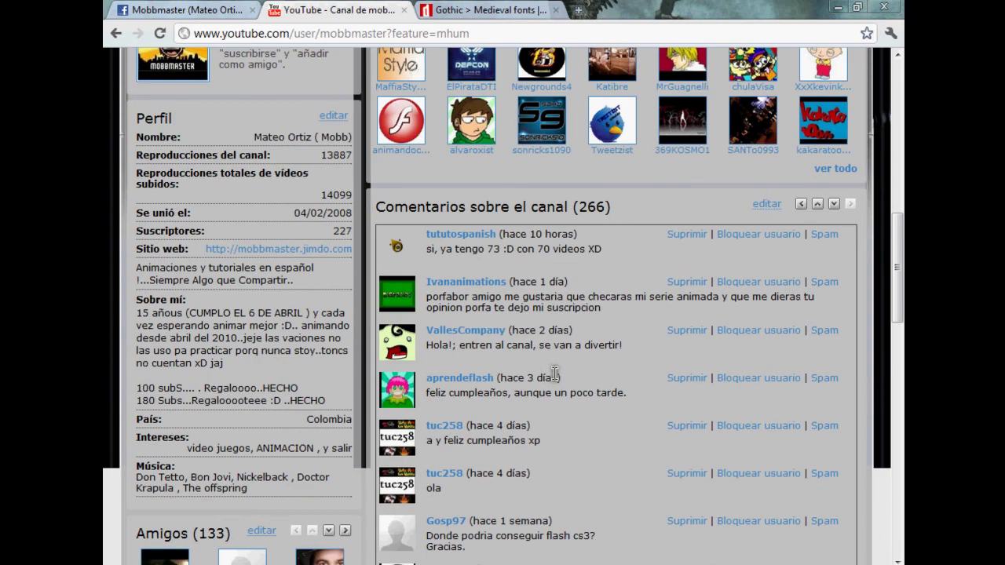
- Visit a commenter's channel page and scroll through it
{"action": "left_click", "coordinate": [475, 238]}
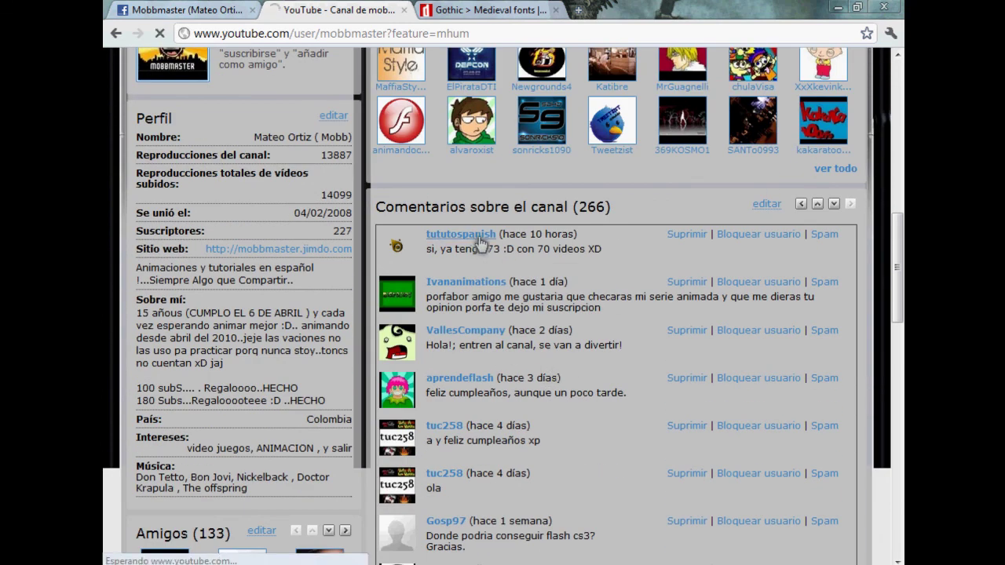
{"action": "scroll", "coordinate": [483, 280], "scroll_direction": "down", "scroll_amount": 1}
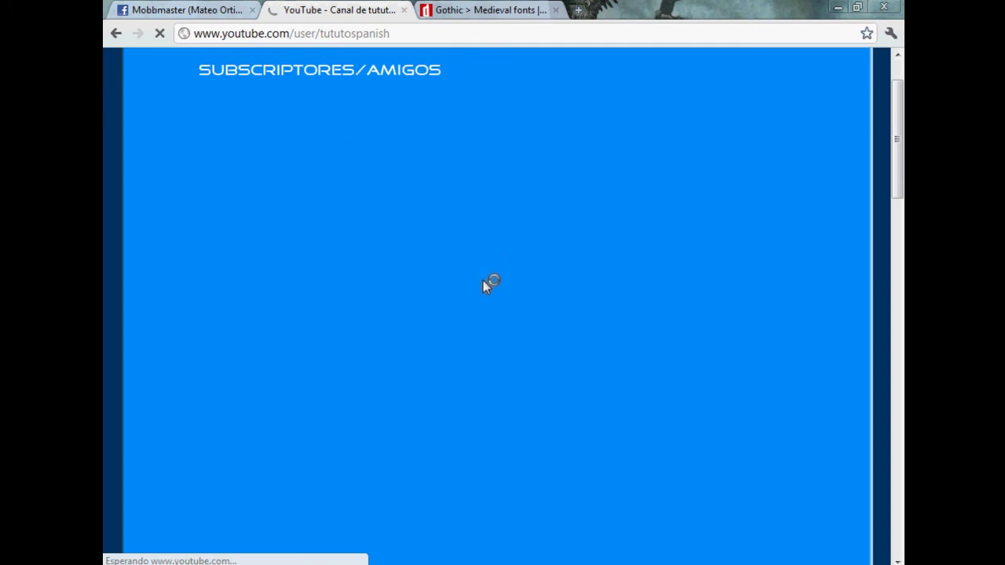
{"action": "scroll", "coordinate": [479, 283], "scroll_direction": "down", "scroll_amount": 4}
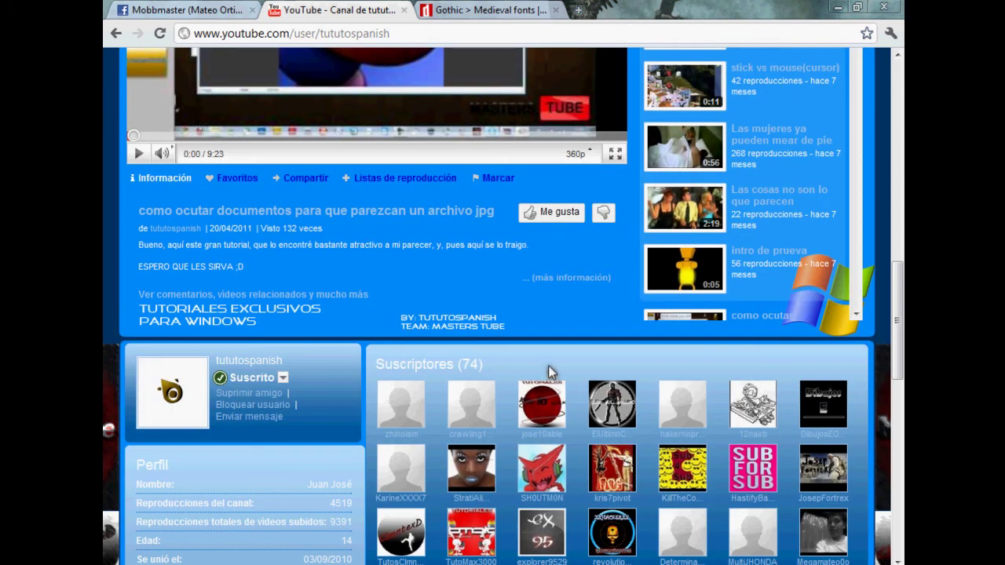
{"action": "scroll", "coordinate": [591, 326], "scroll_direction": "up", "scroll_amount": 4}
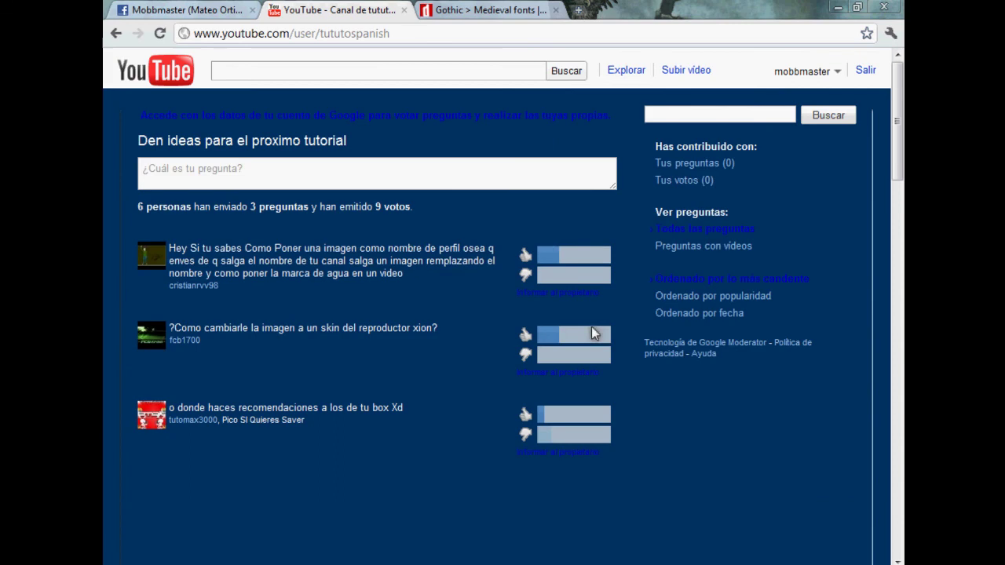
- Return to your own channel via Mi canal, browse the recommendations, and minimize Chrome
{"action": "left_click", "coordinate": [805, 71]}
{"action": "left_click", "coordinate": [714, 94]}
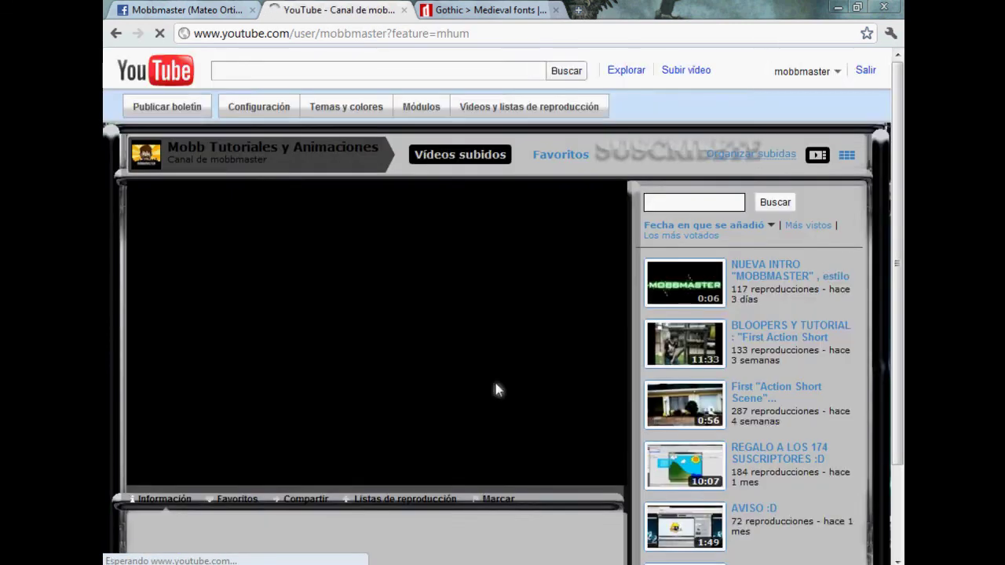
{"action": "scroll", "coordinate": [495, 386], "scroll_direction": "down", "scroll_amount": 4}
{"action": "scroll", "coordinate": [496, 379], "scroll_direction": "down", "scroll_amount": 1}
{"action": "scroll", "coordinate": [496, 380], "scroll_direction": "down", "scroll_amount": 5}
{"action": "scroll", "coordinate": [356, 207], "scroll_direction": "down", "scroll_amount": 5}
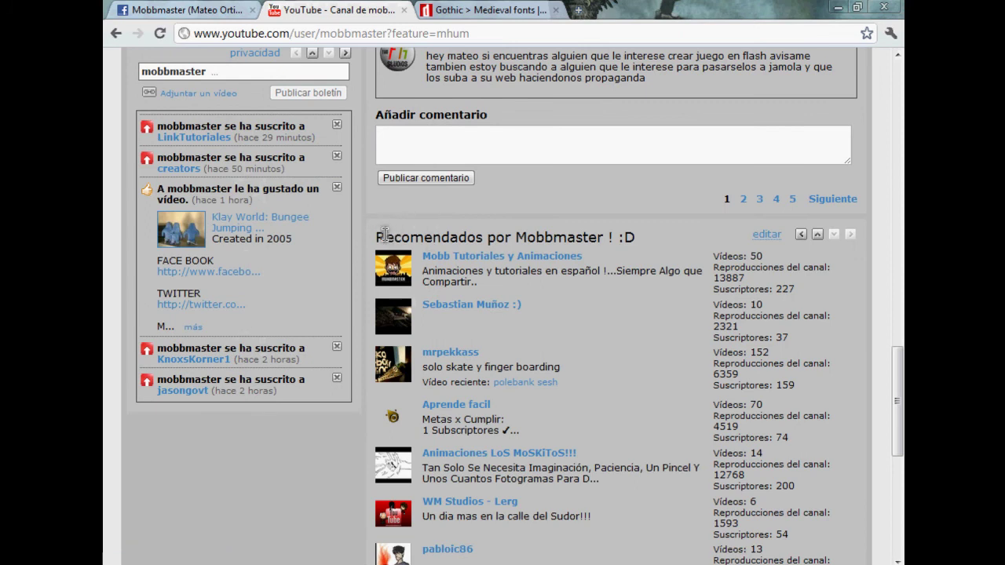
{"action": "scroll", "coordinate": [543, 250], "scroll_direction": "down", "scroll_amount": 4}
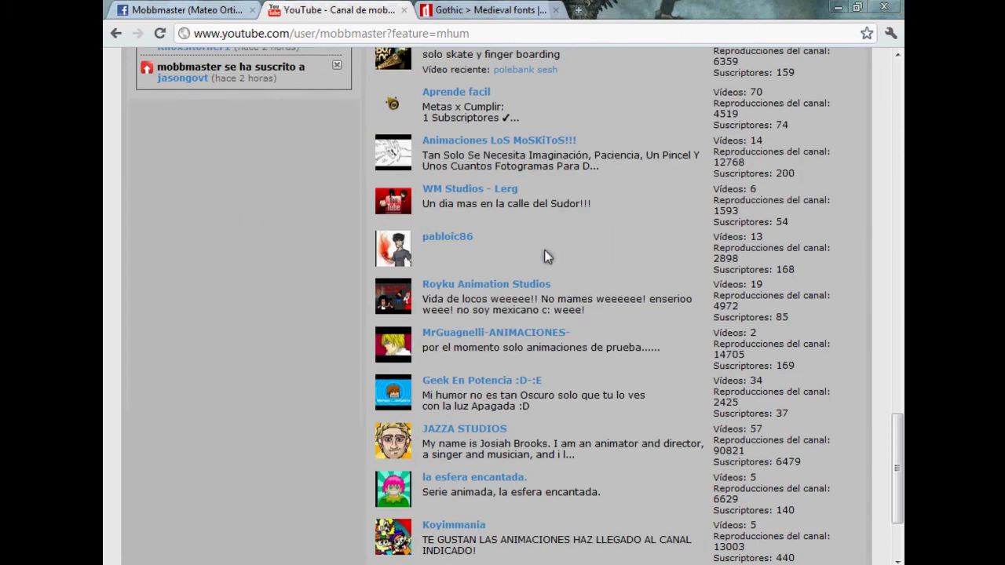
{"action": "scroll", "coordinate": [544, 249], "scroll_direction": "down", "scroll_amount": 2}
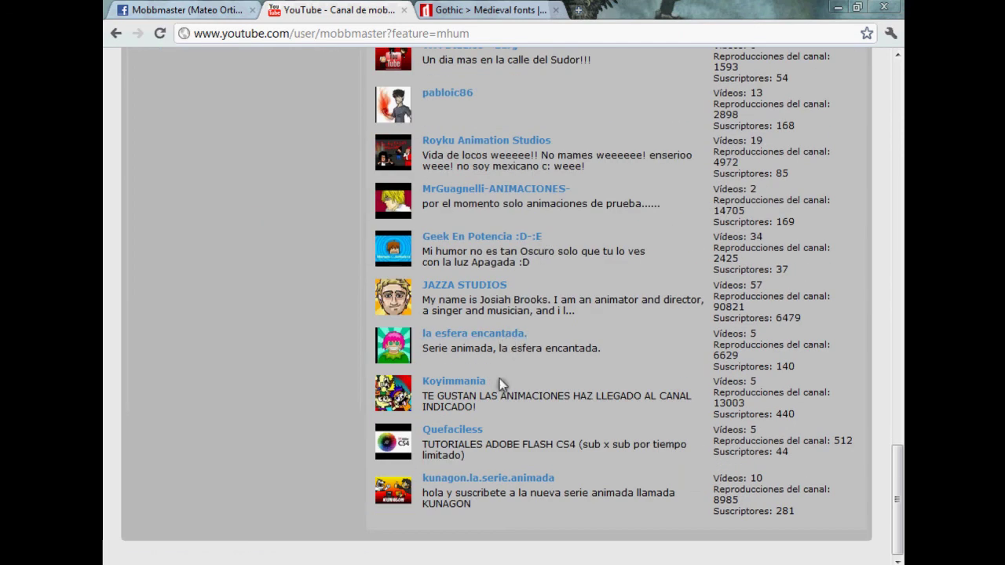
{"action": "scroll", "coordinate": [499, 378], "scroll_direction": "up", "scroll_amount": 5}
{"action": "scroll", "coordinate": [499, 378], "scroll_direction": "up", "scroll_amount": 1}
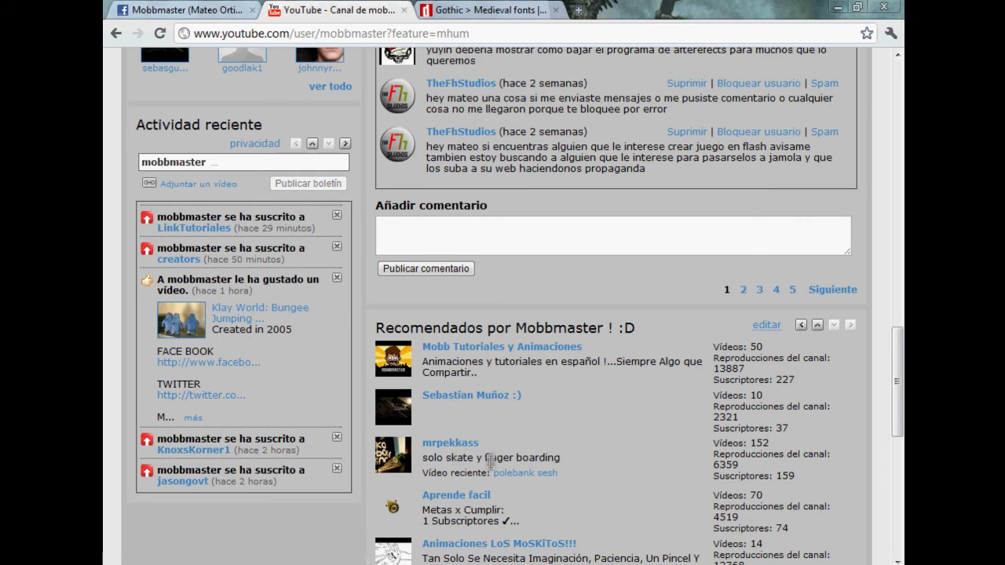
{"action": "left_click", "coordinate": [836, 7]}
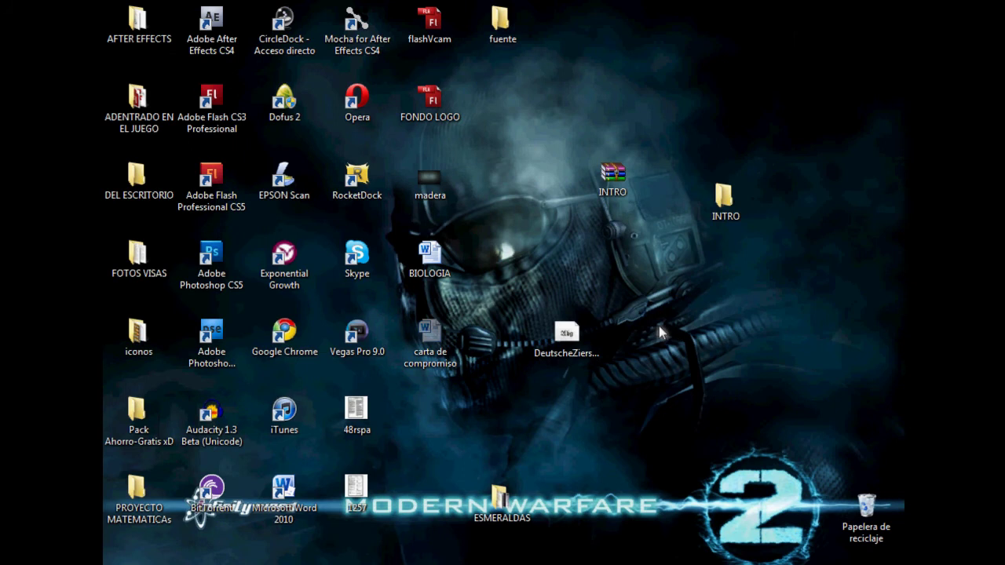